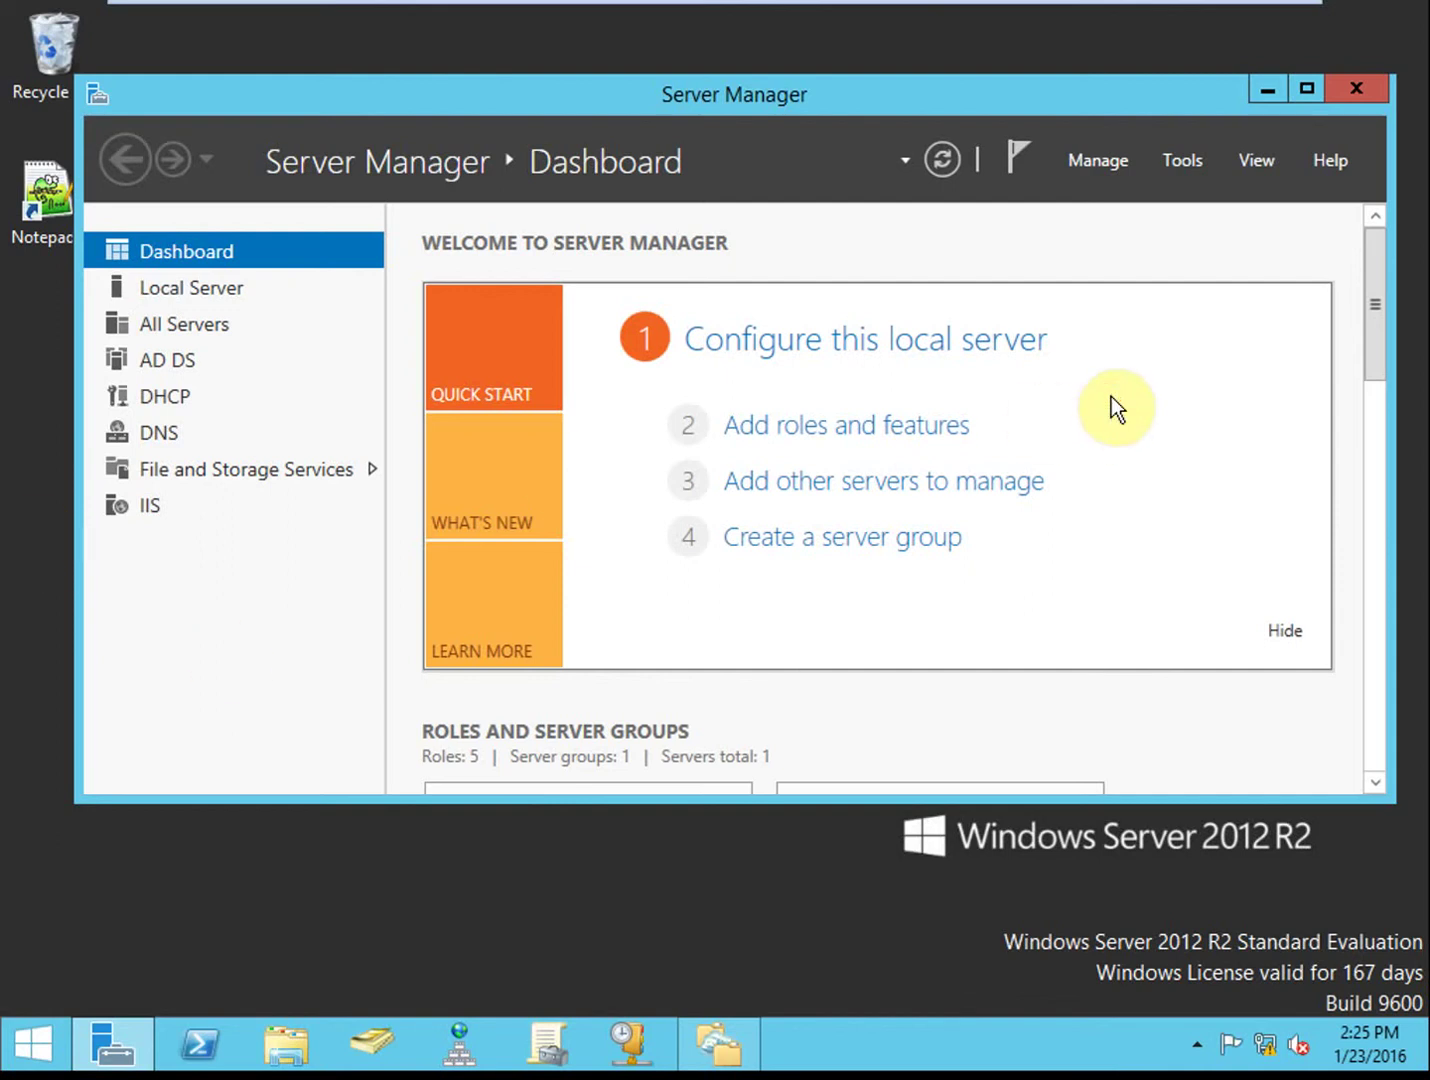
Step: On the first server, check DFS Namespaces under File and iSCSI Services in Add Roles and Features, then cancel
click(813, 429)
click(910, 895)
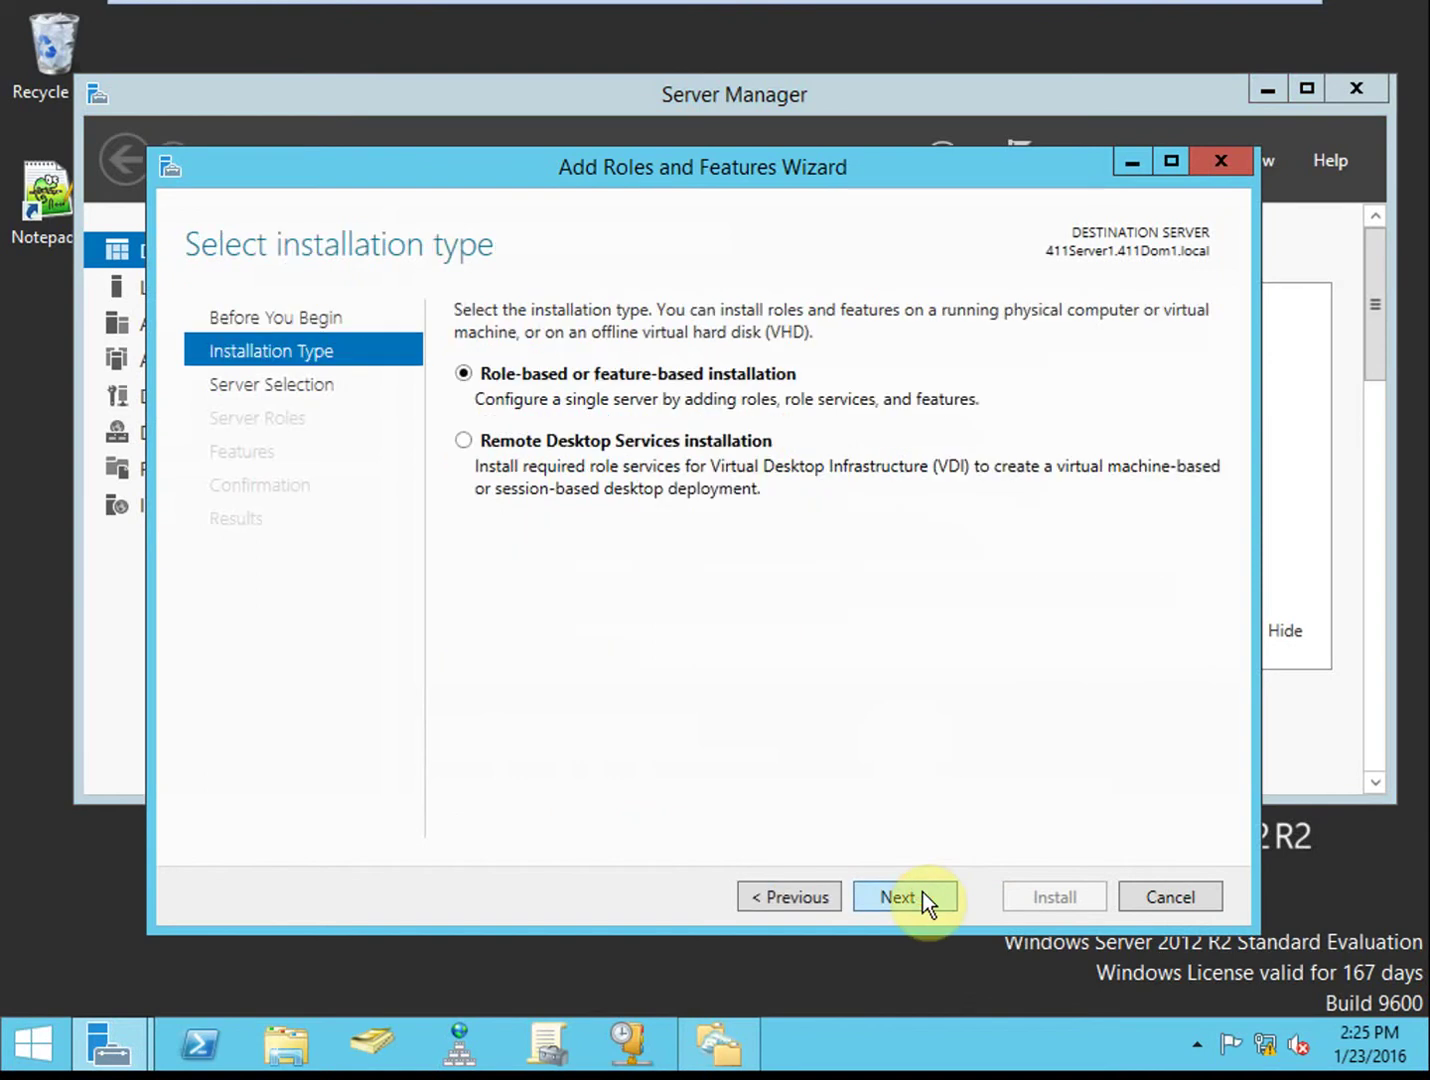
click(920, 892)
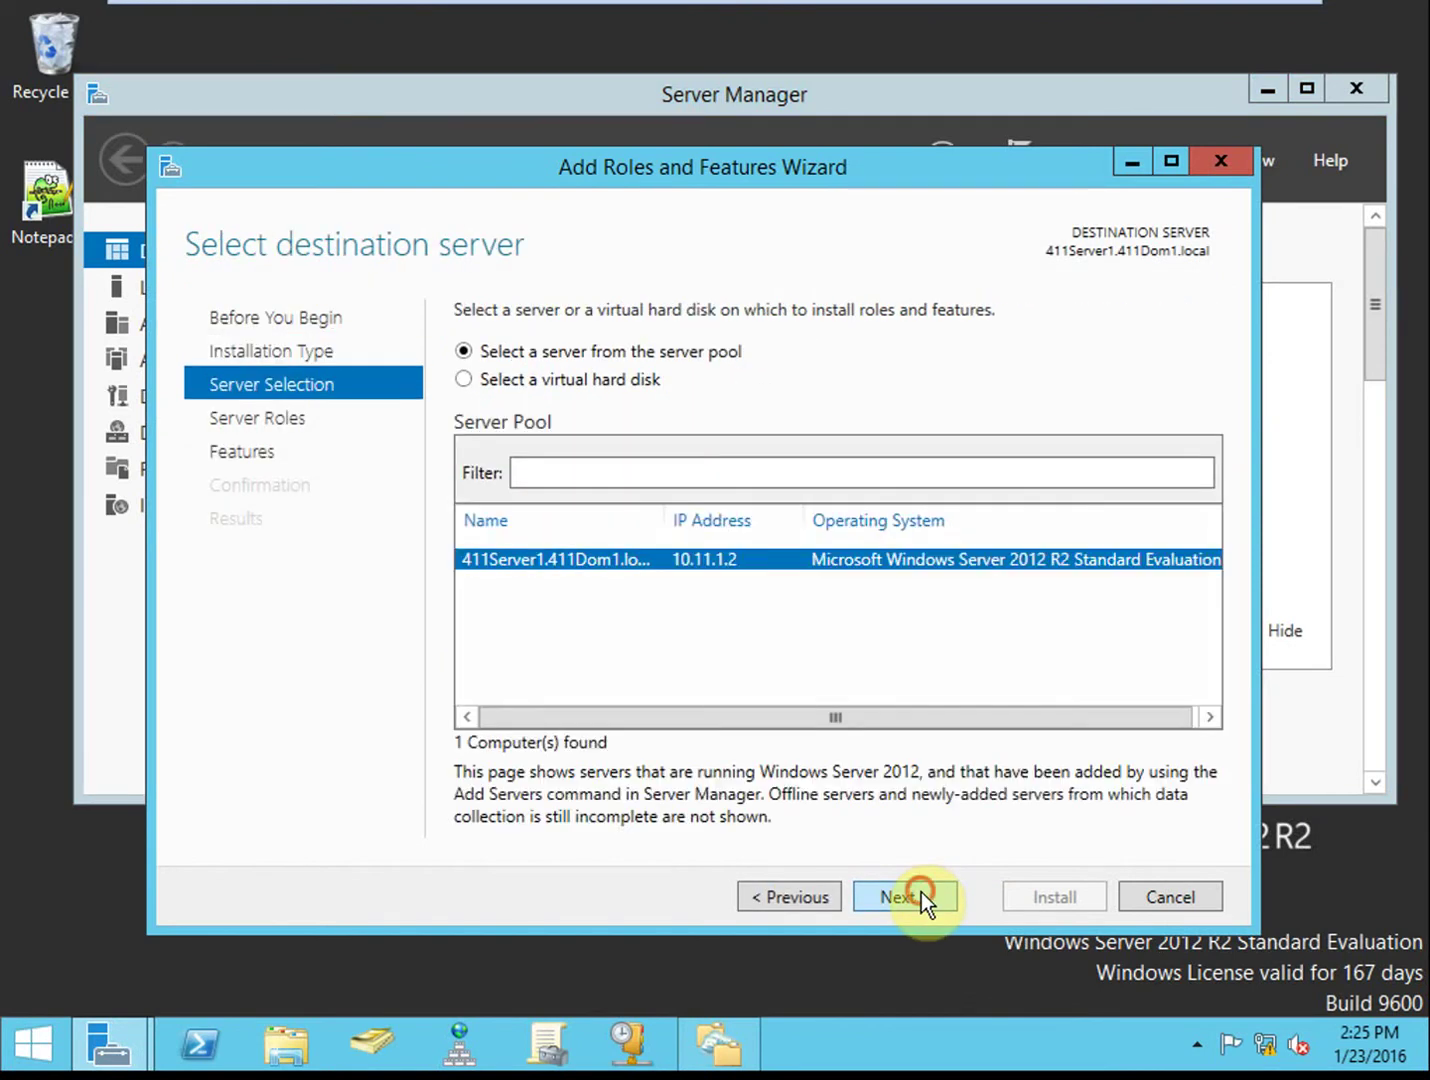
click(921, 892)
drag(899, 608, 896, 663)
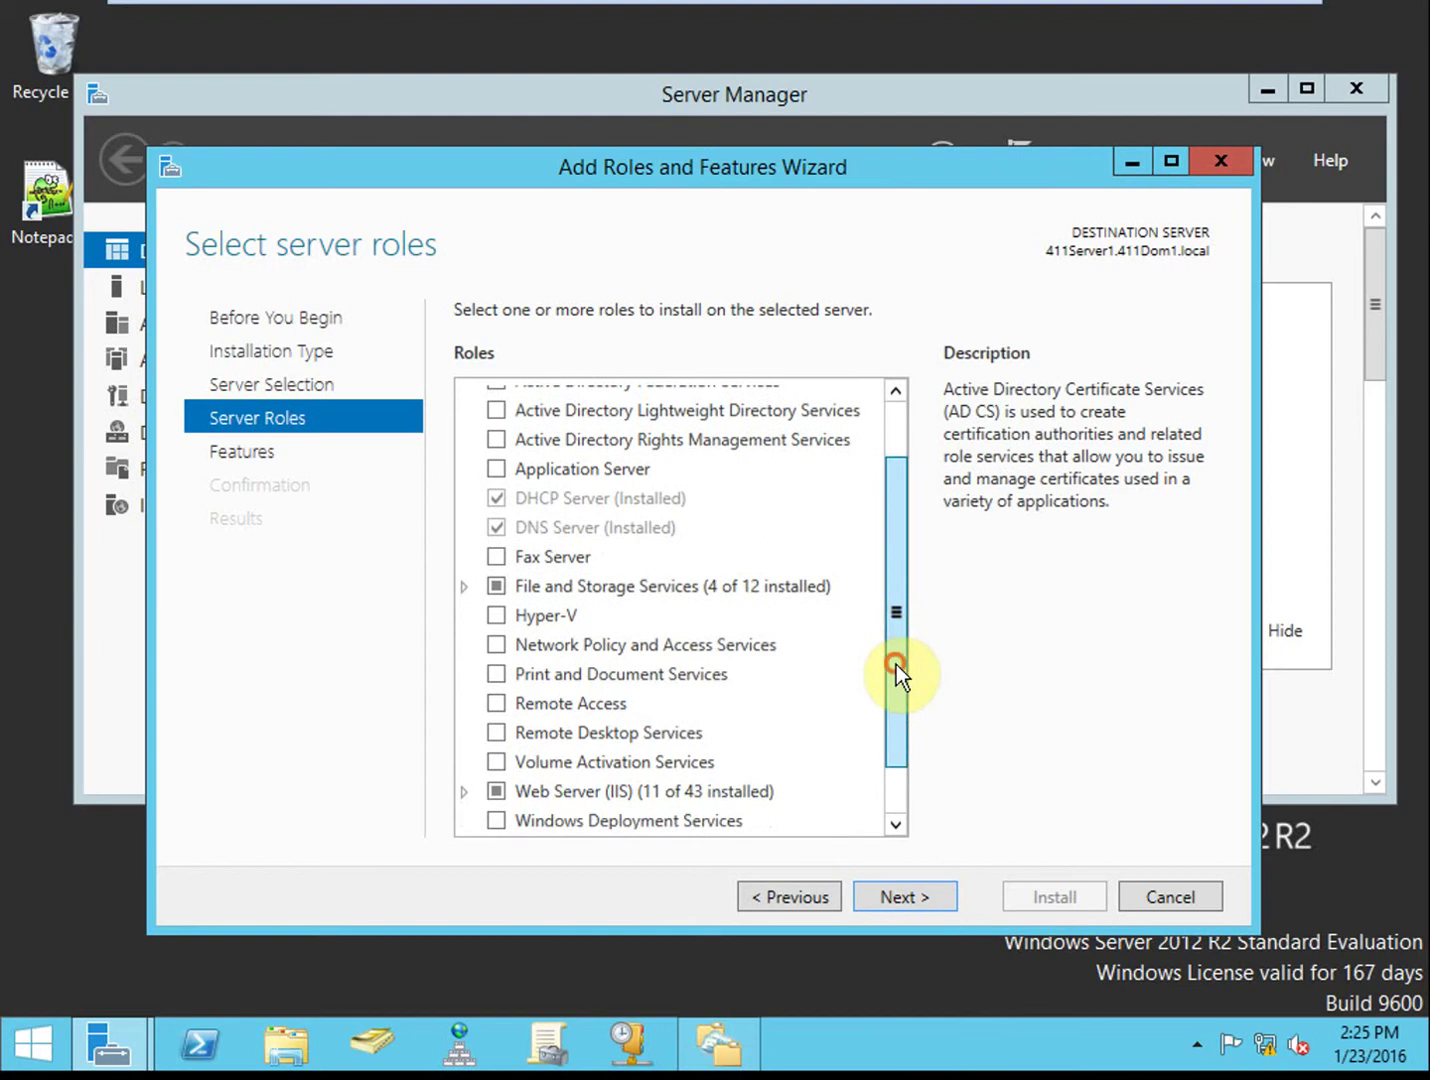
click(465, 586)
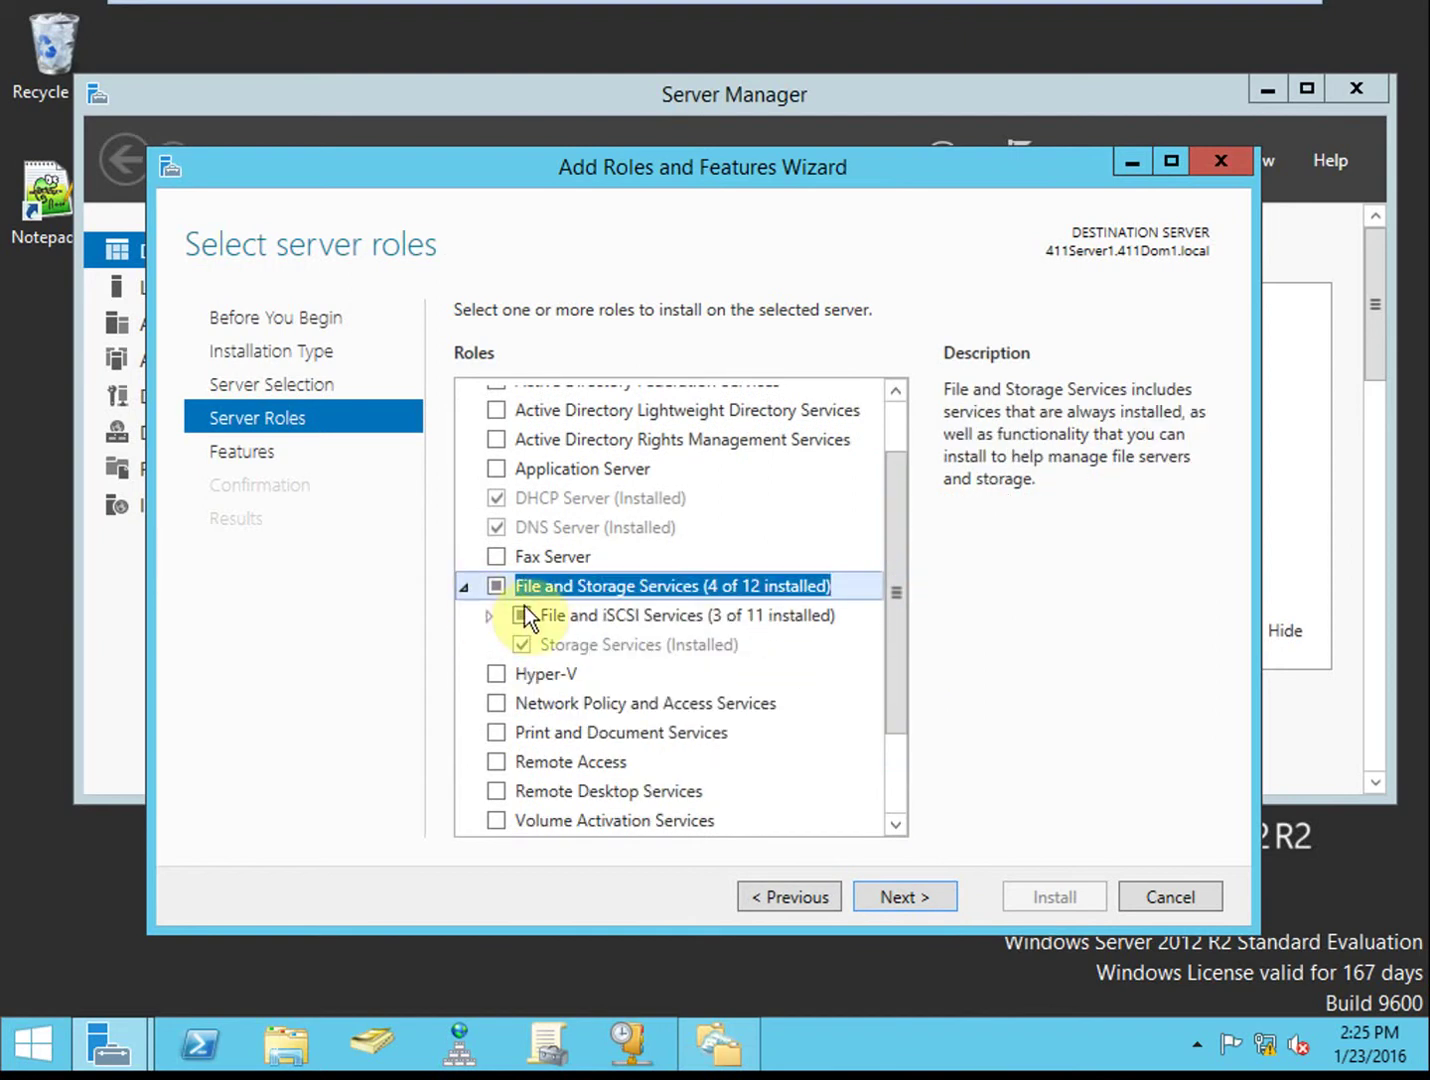
click(490, 613)
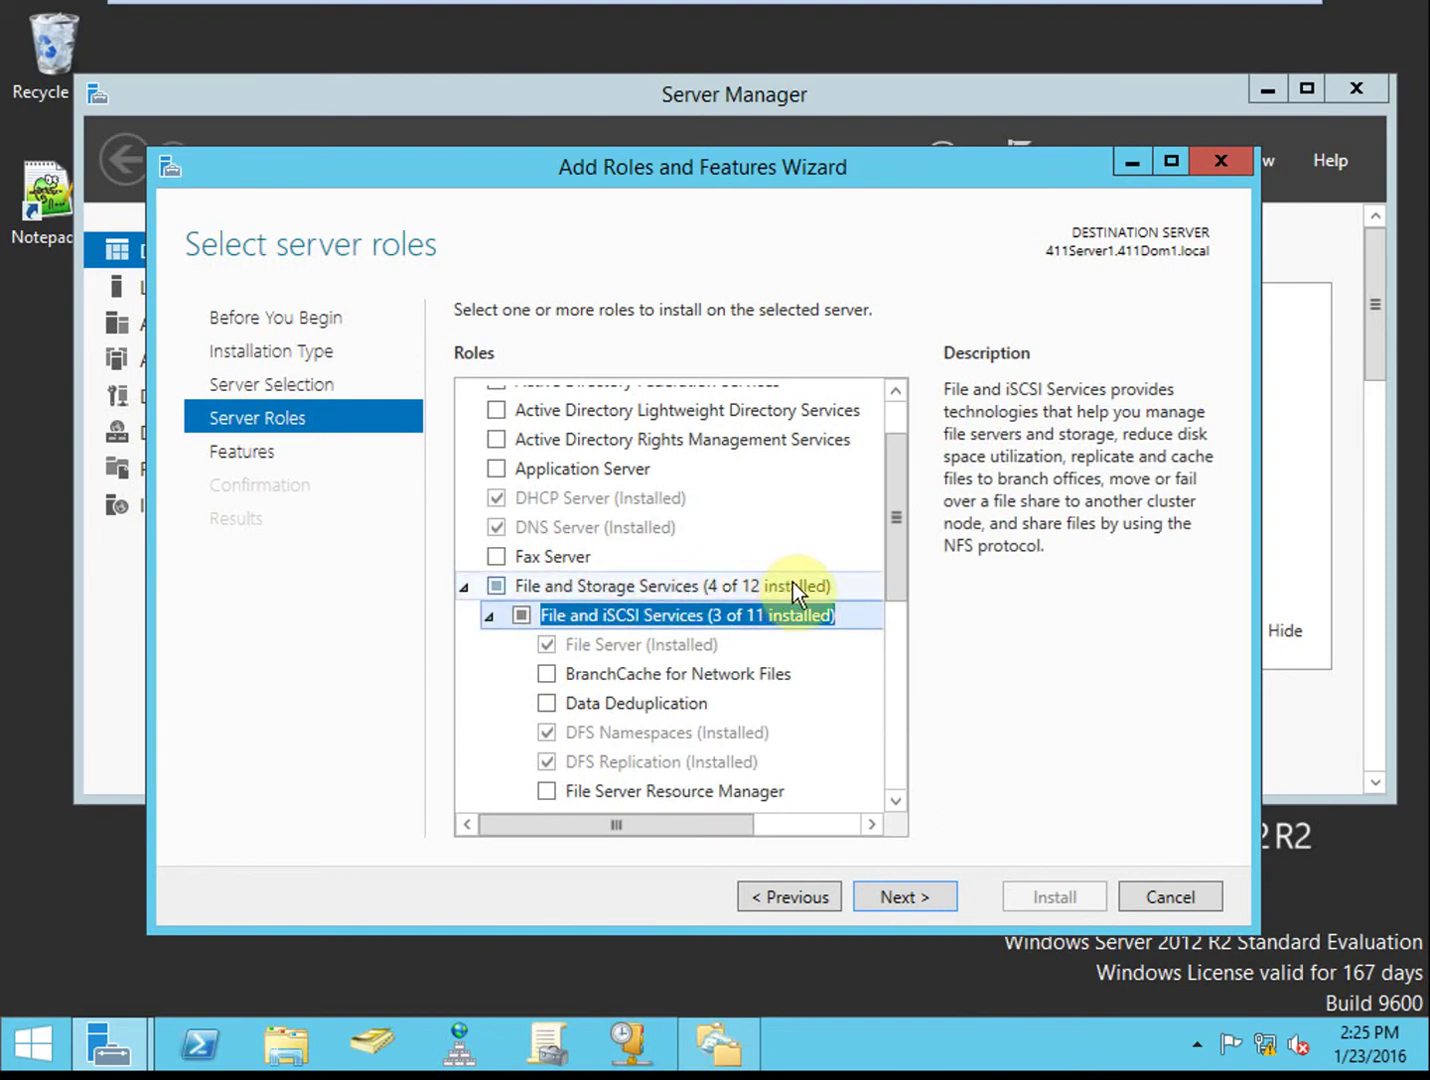
drag(903, 537, 897, 577)
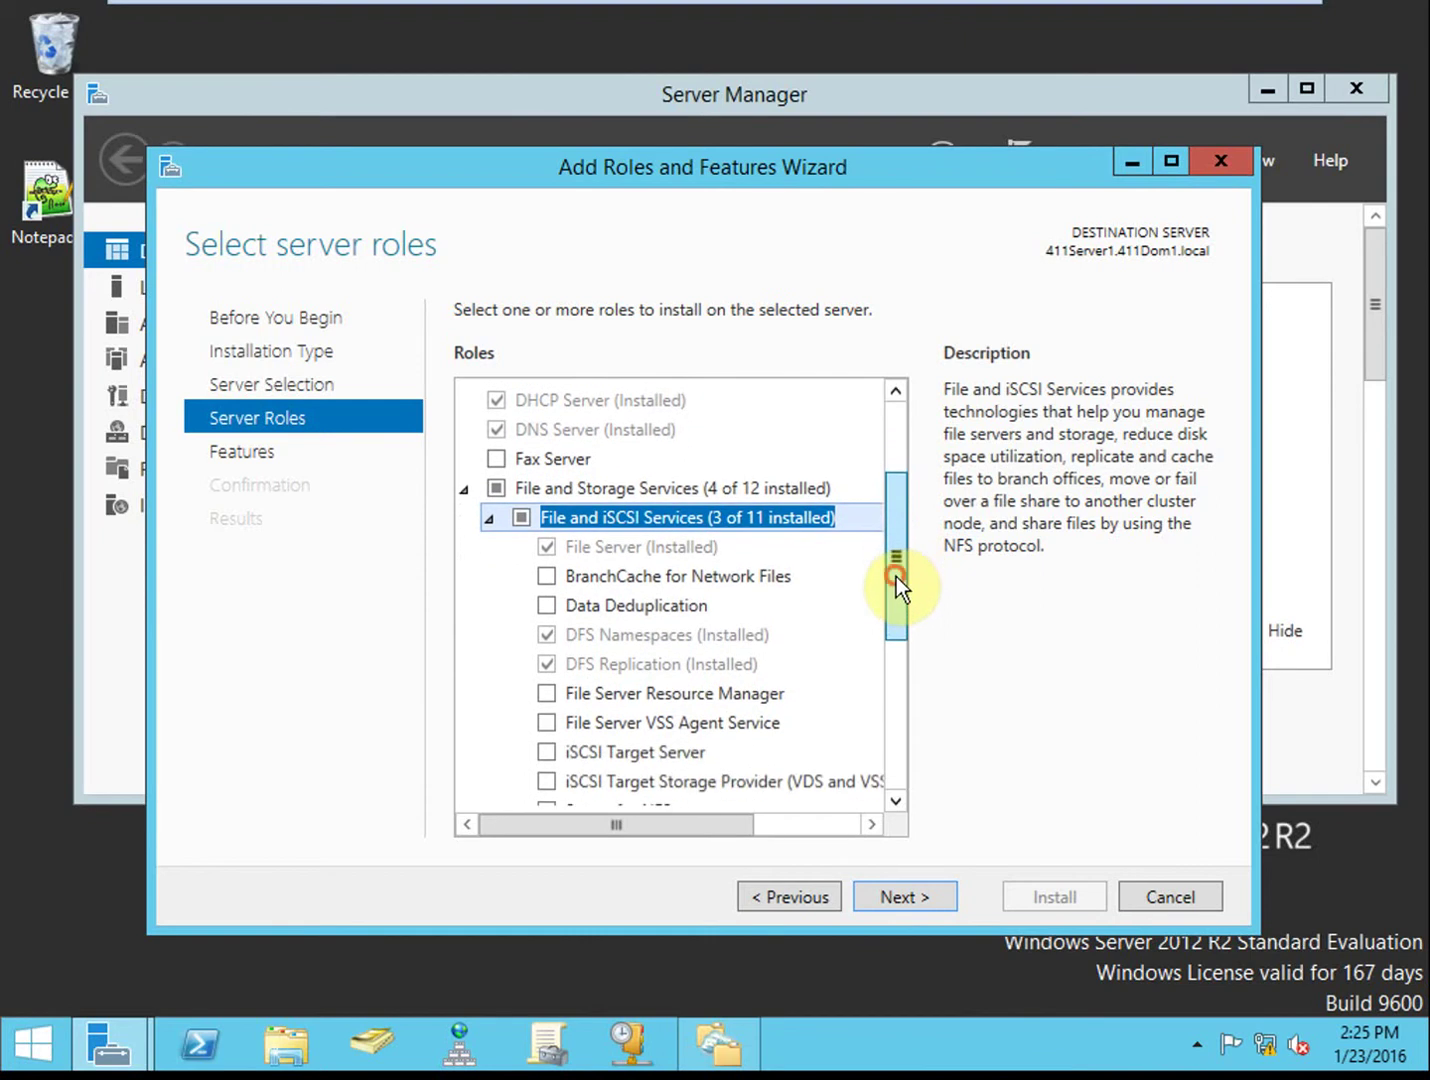
click(739, 635)
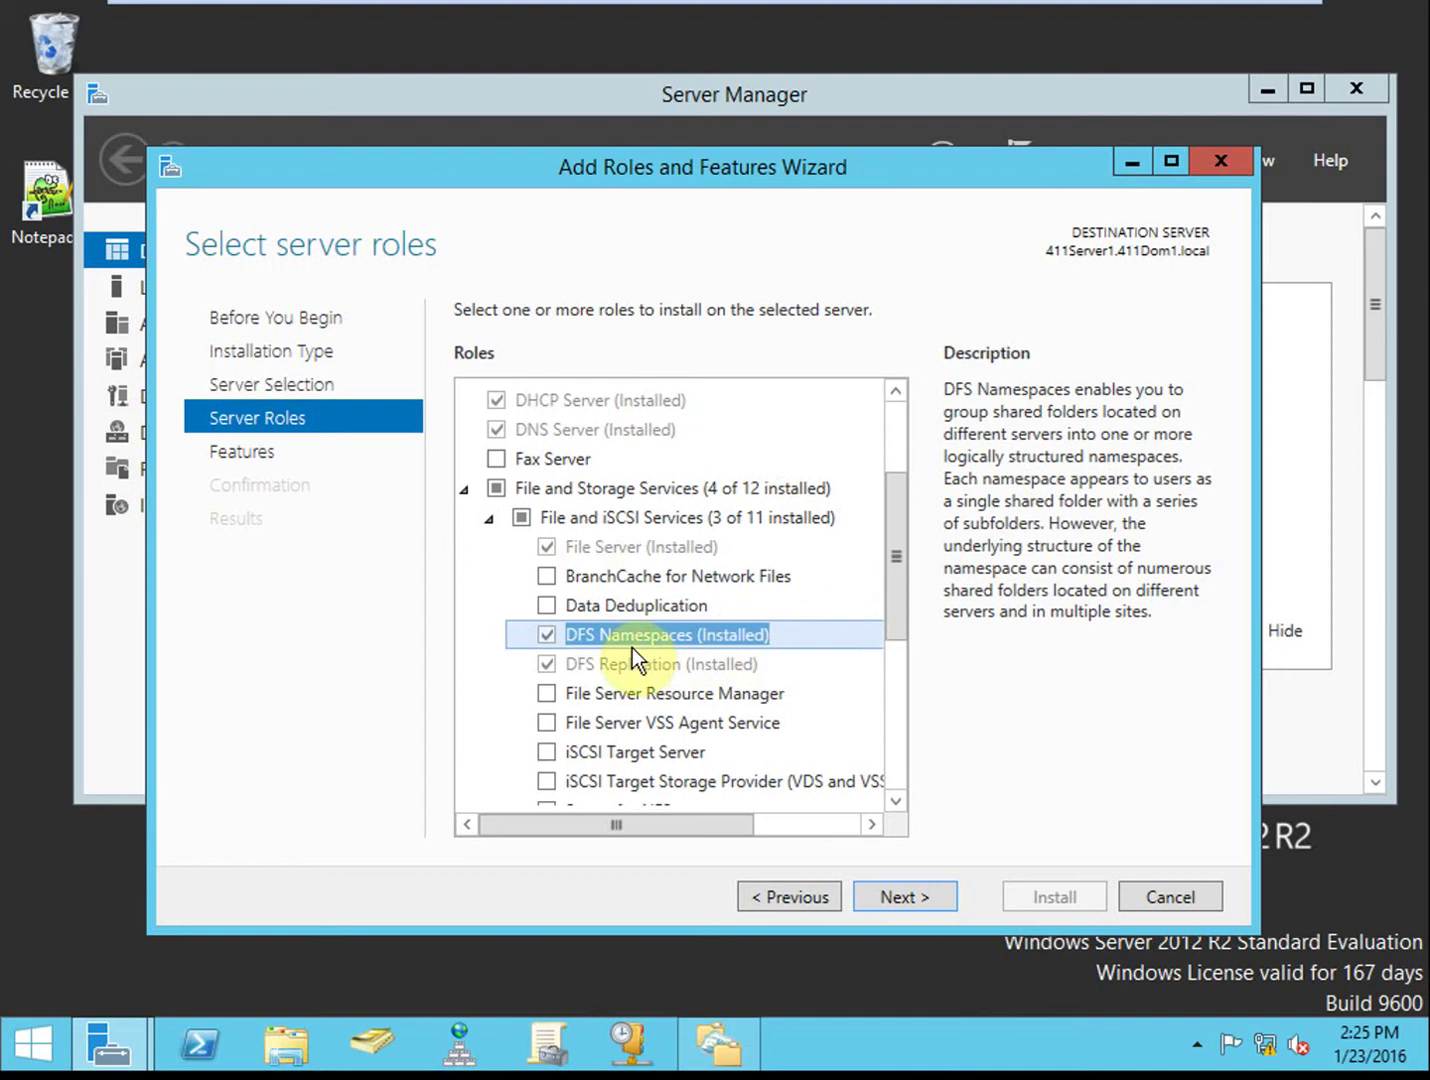
click(1152, 901)
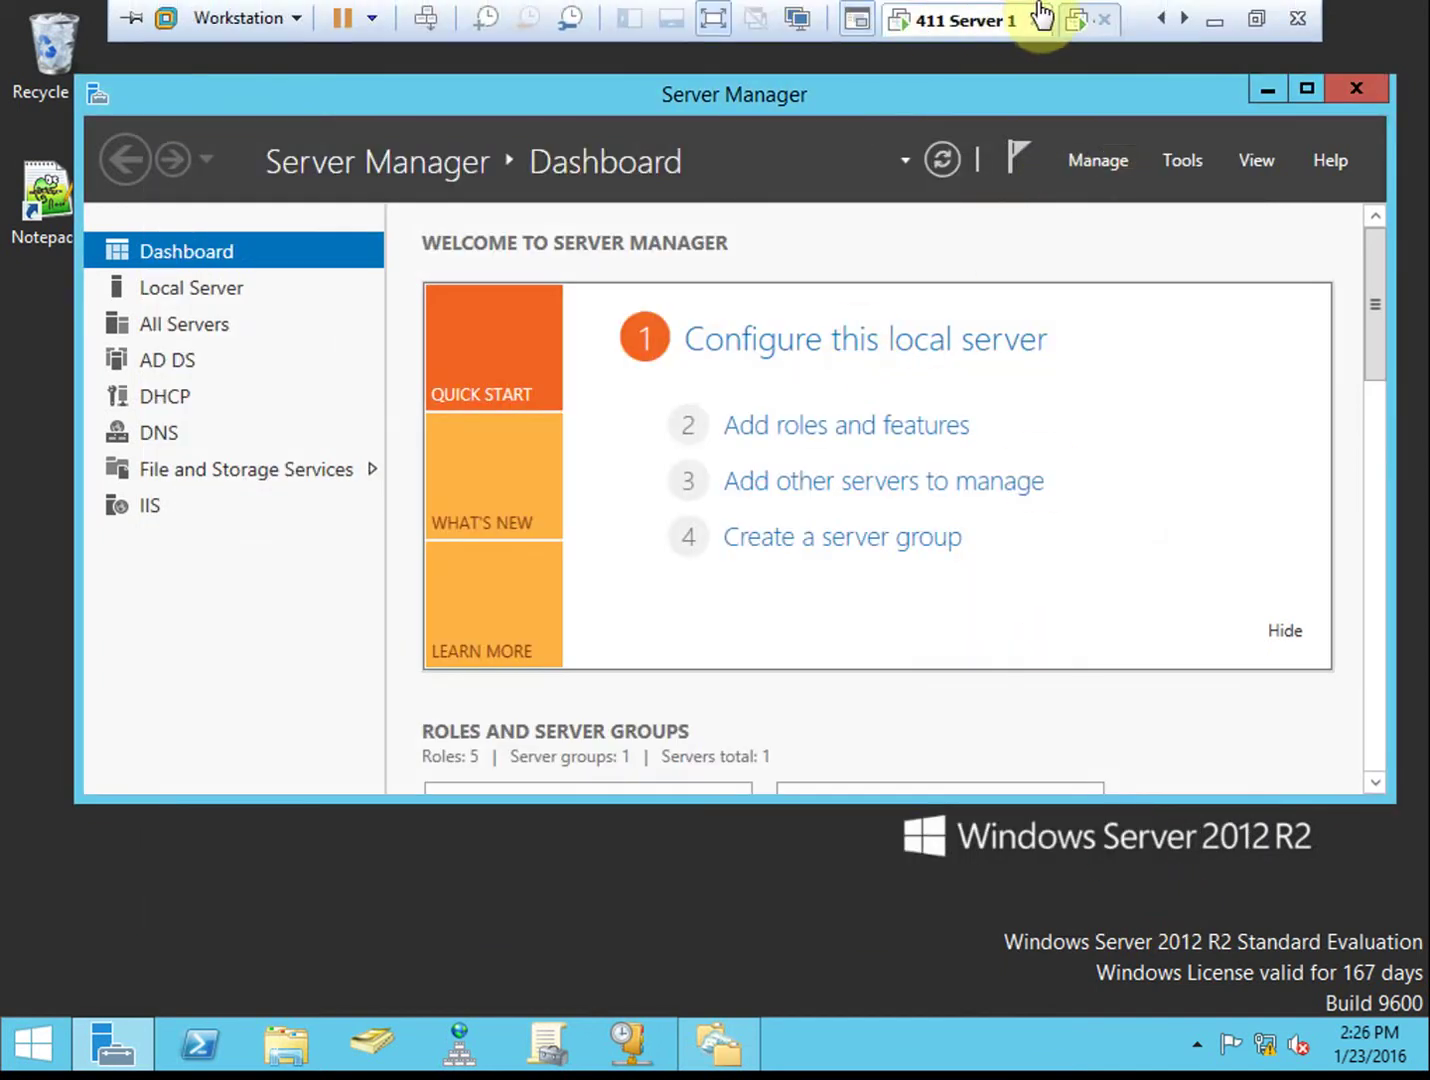
Step: Switch to 411Server2, launch Server Manager and dismiss the inventory data message
click(1073, 20)
click(105, 1040)
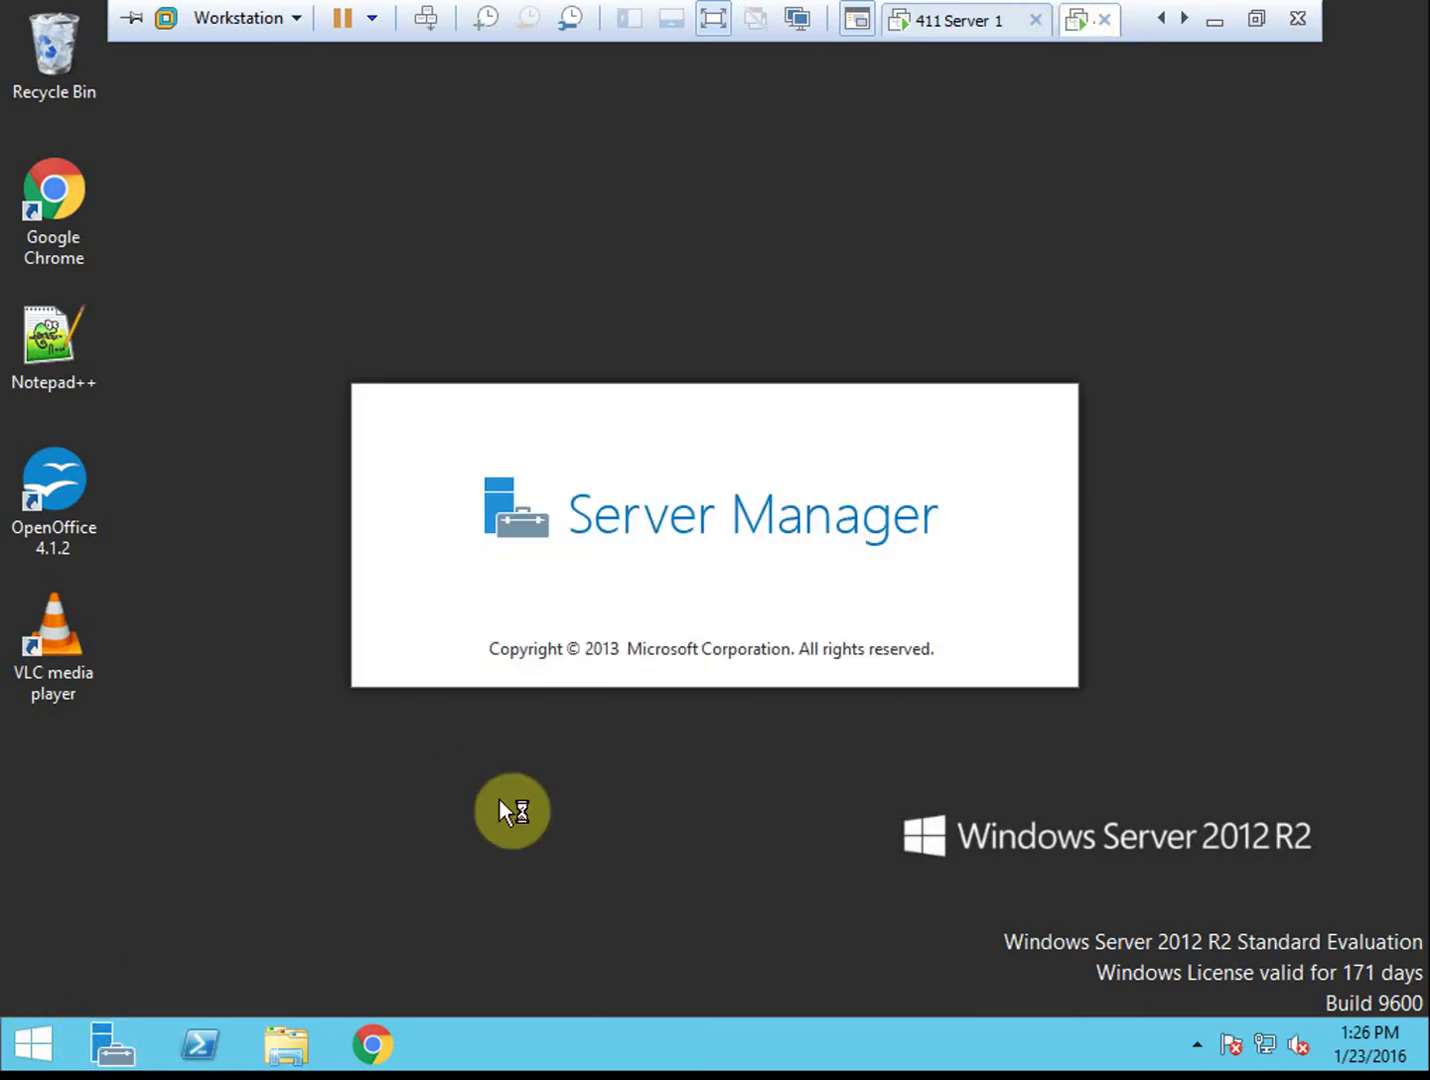
click(692, 347)
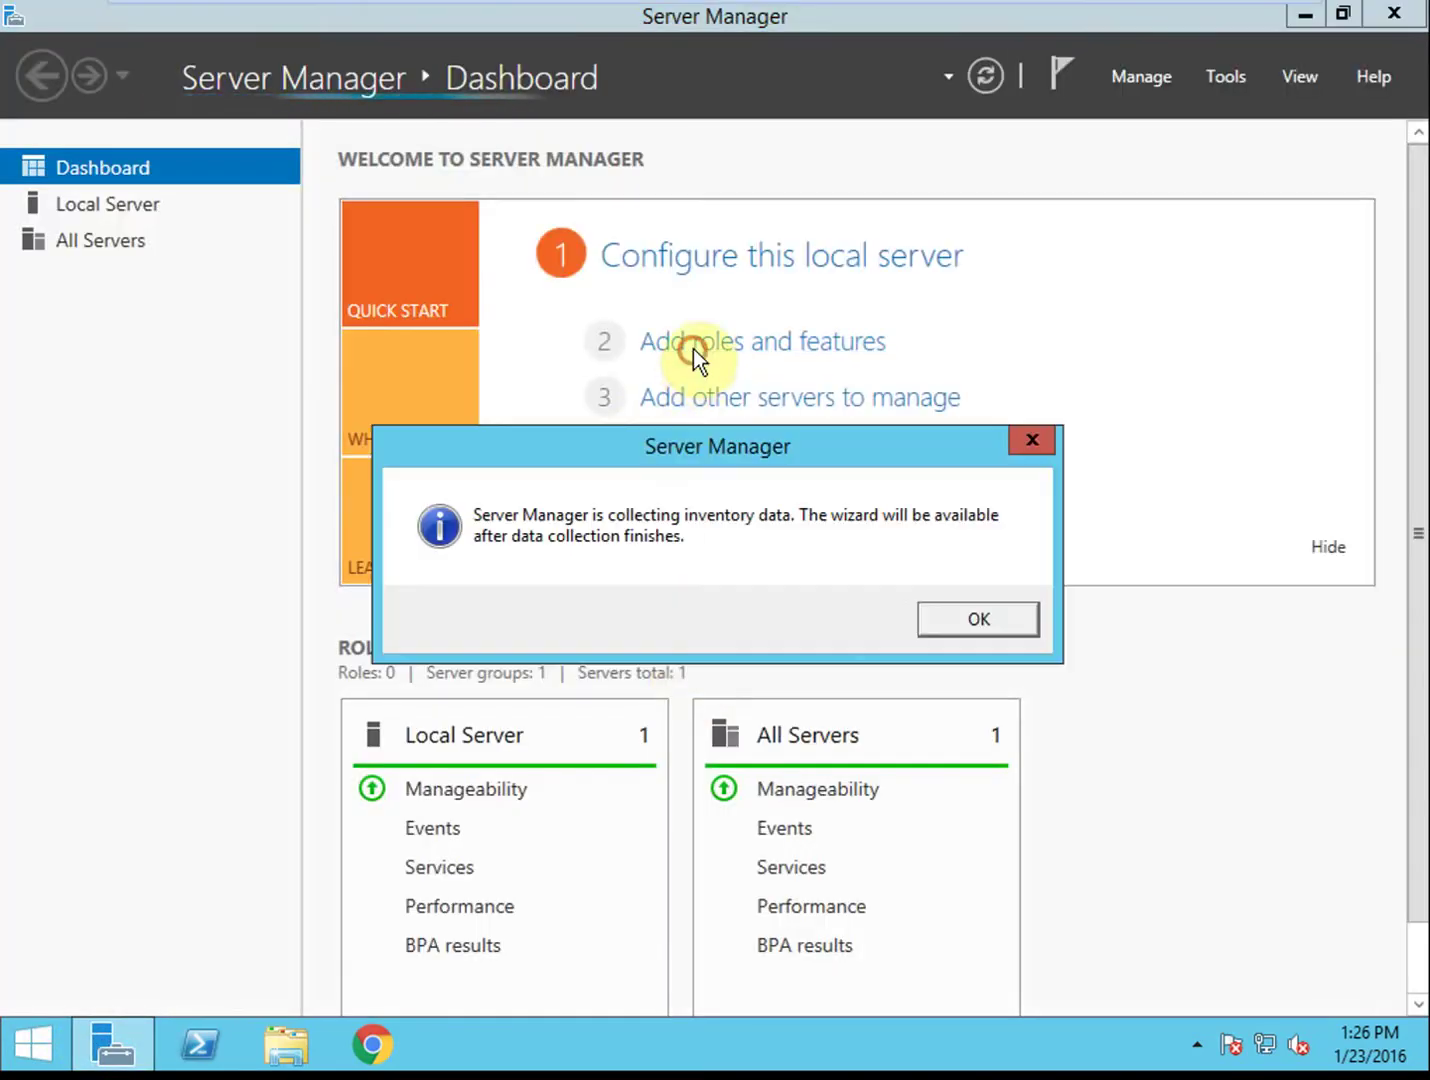
click(978, 616)
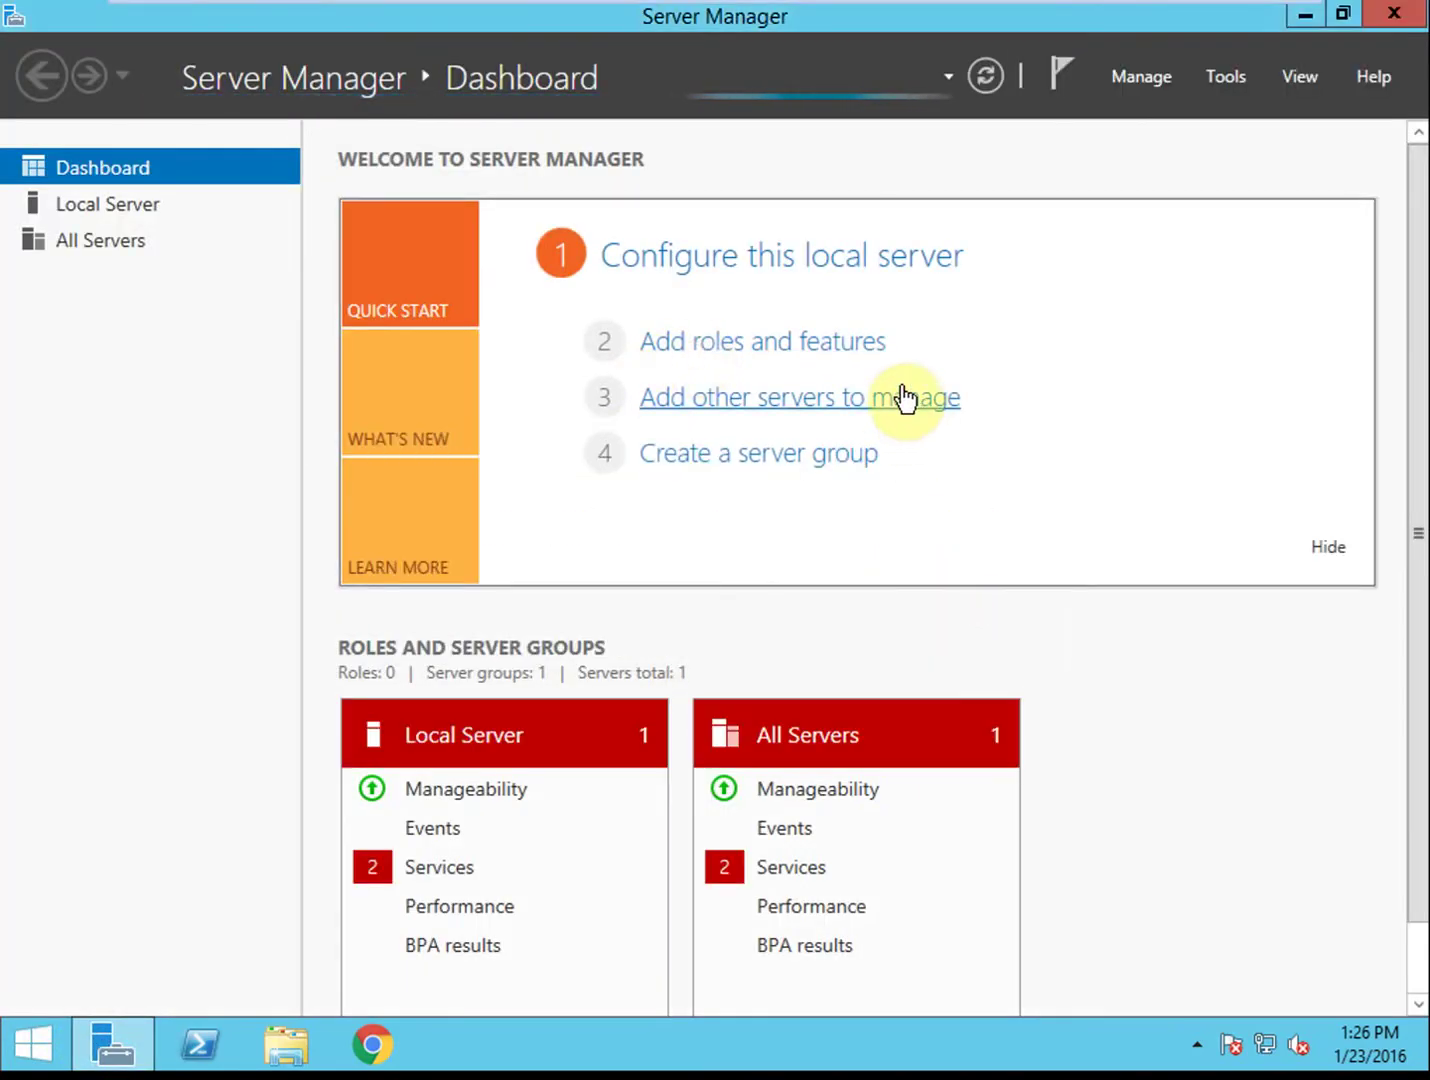
Step: On 411Server2, confirm DFS Namespaces is not installed, cancel the wizard and close Server Manager
click(840, 343)
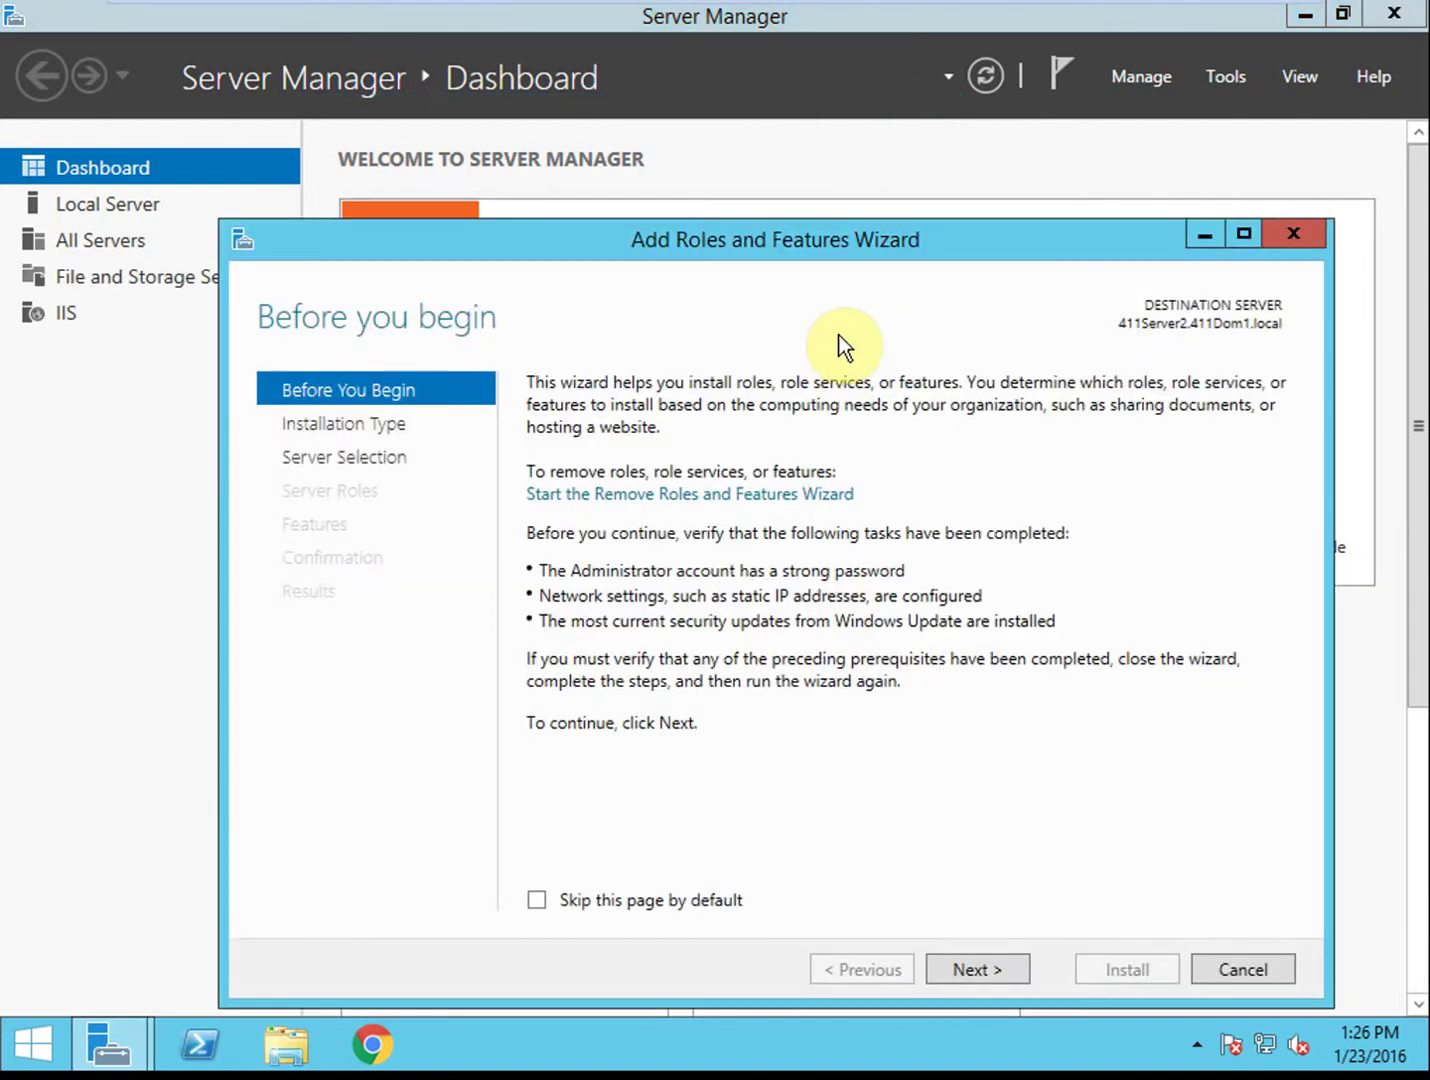
click(957, 969)
click(957, 968)
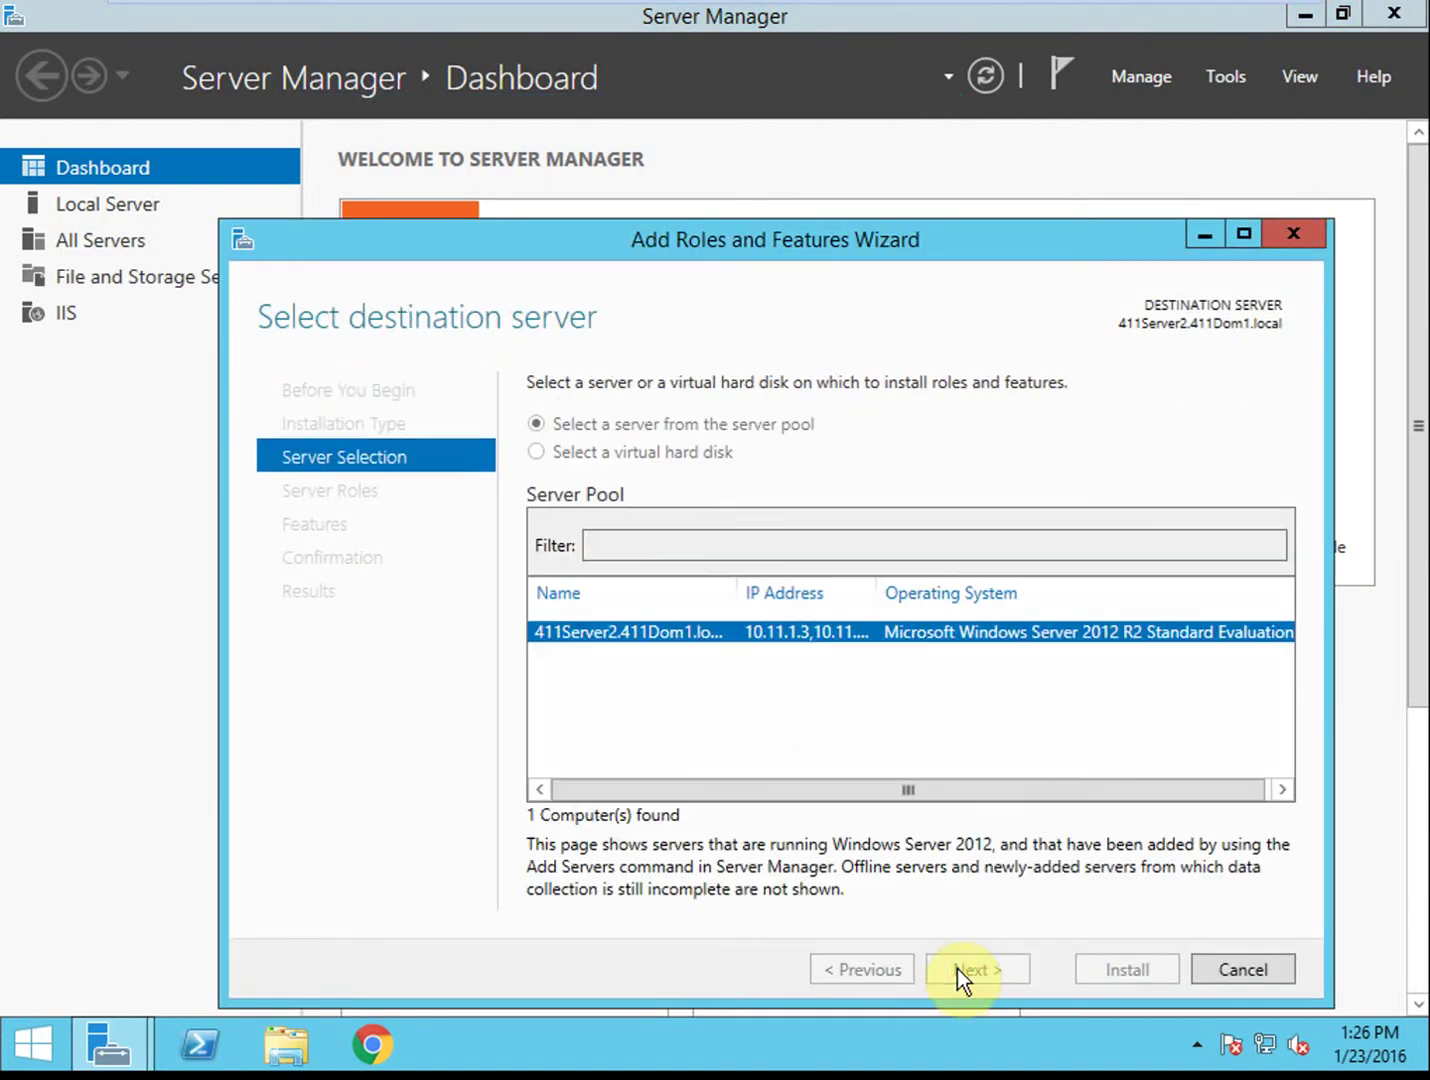
click(958, 968)
click(539, 737)
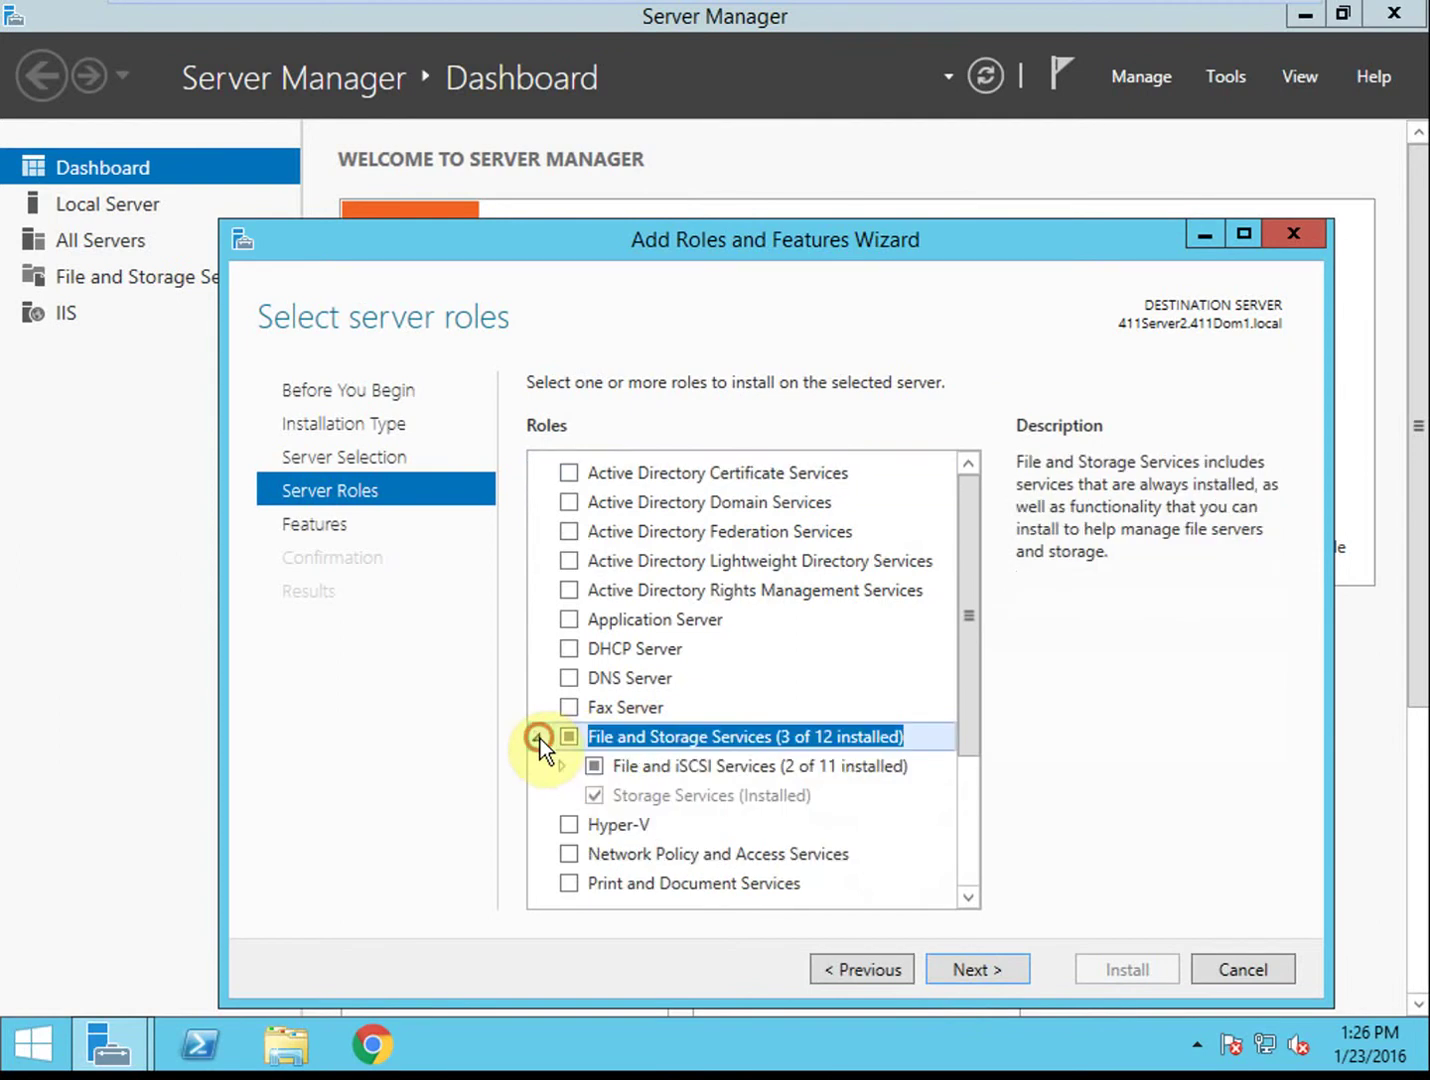
click(562, 766)
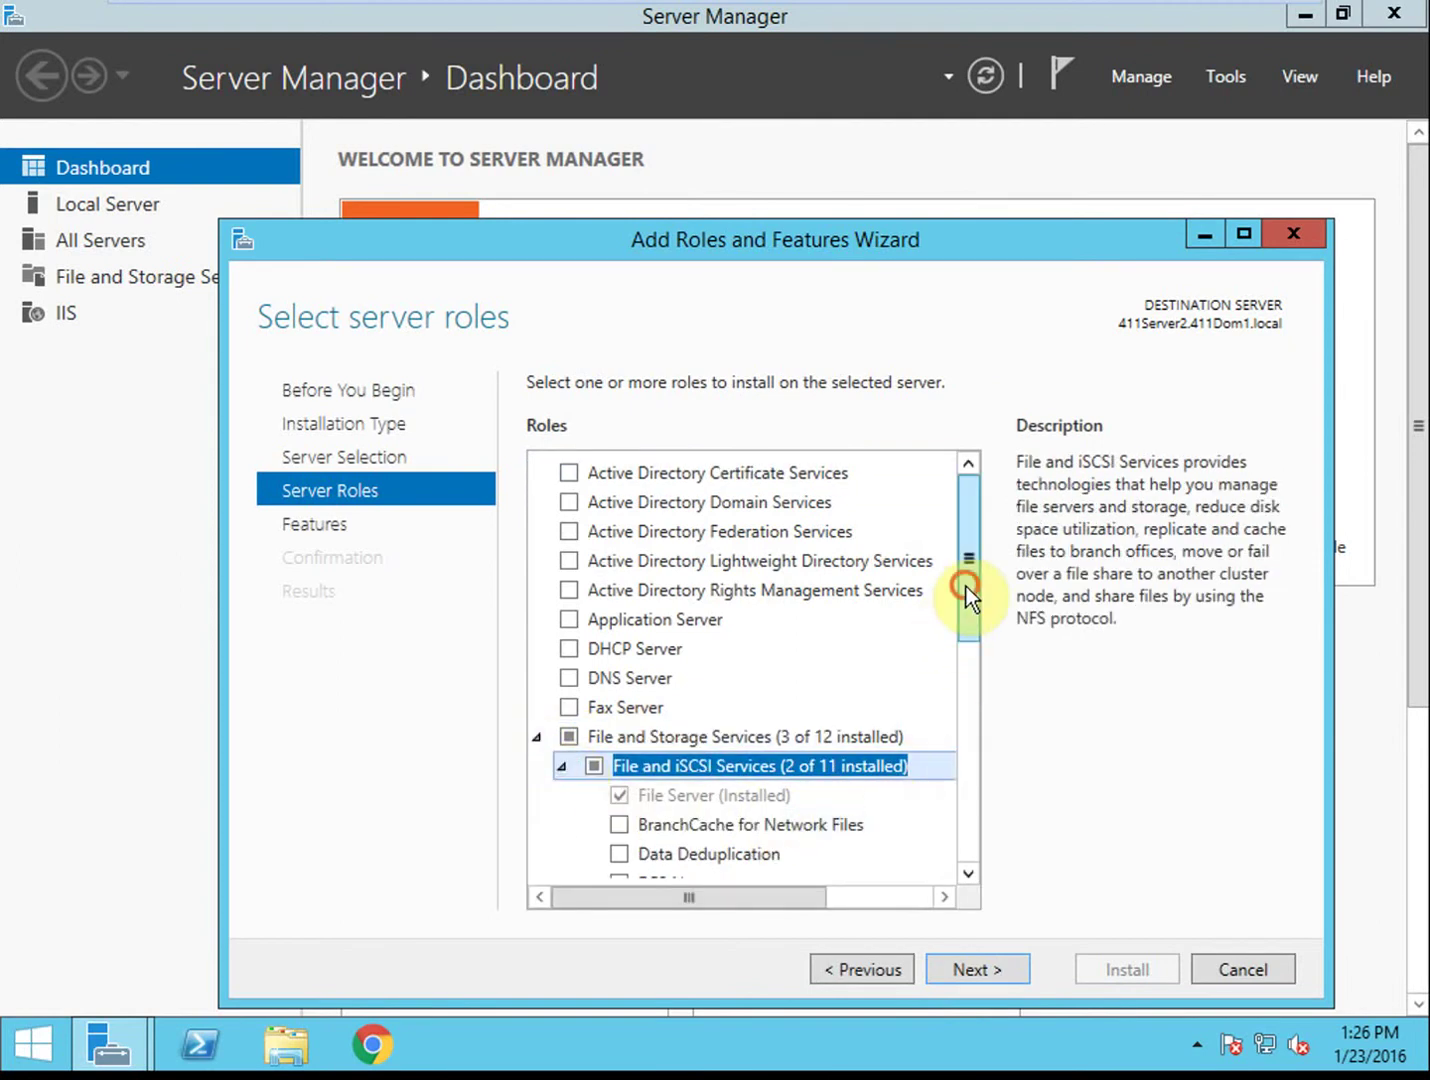
drag(967, 586, 973, 677)
click(786, 687)
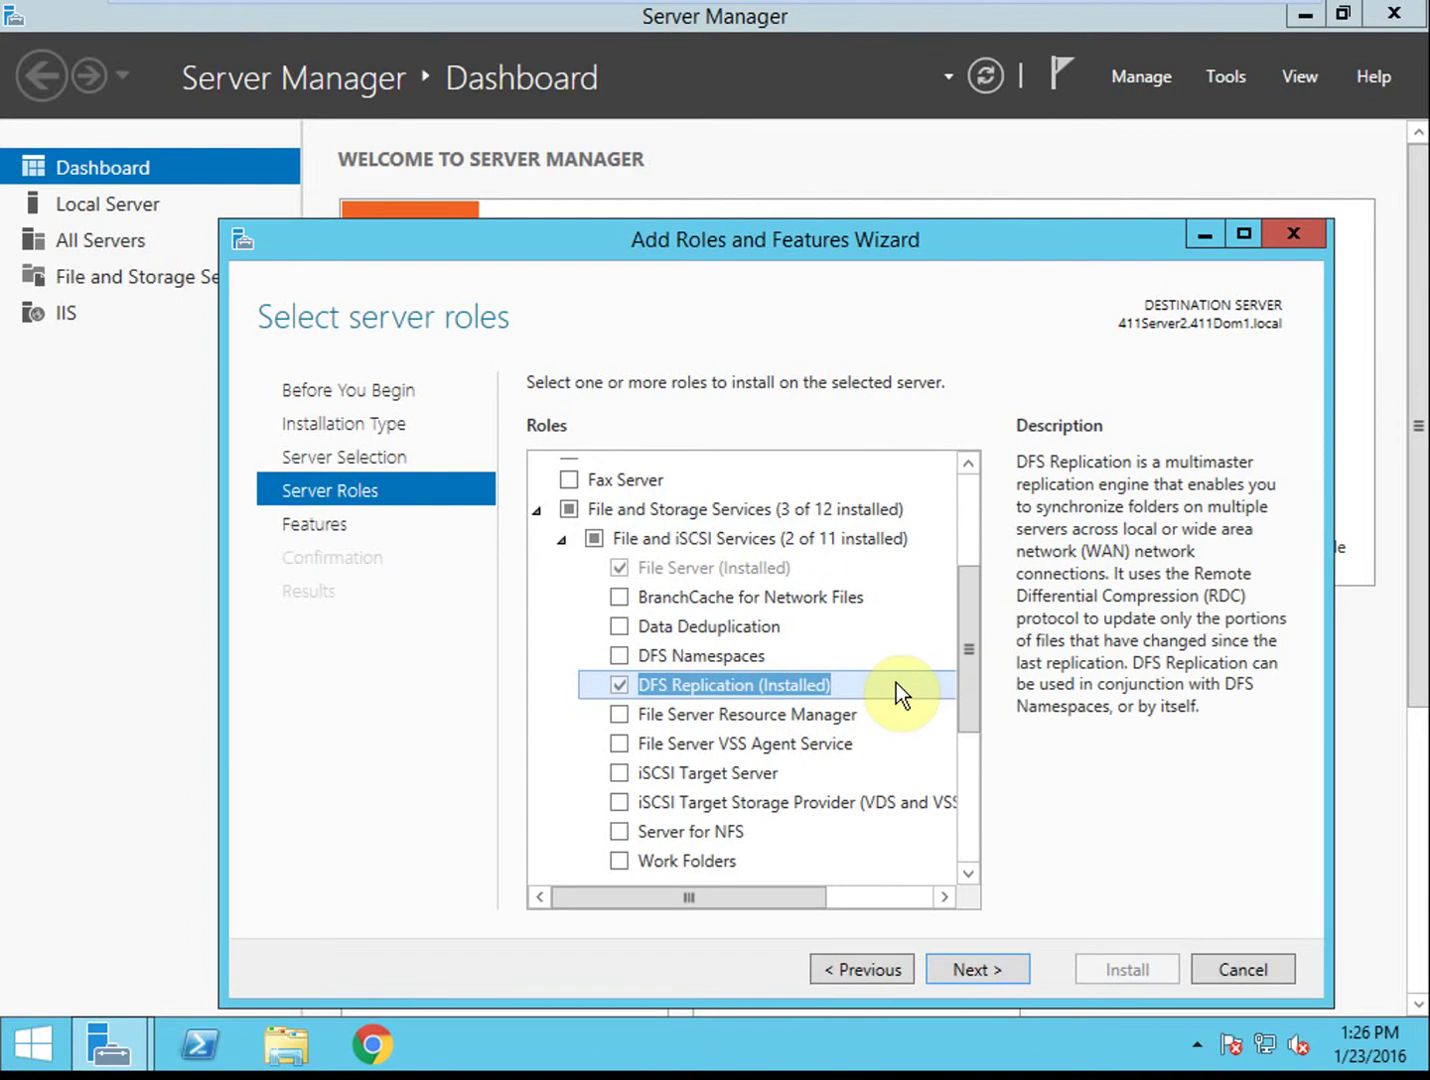
click(829, 656)
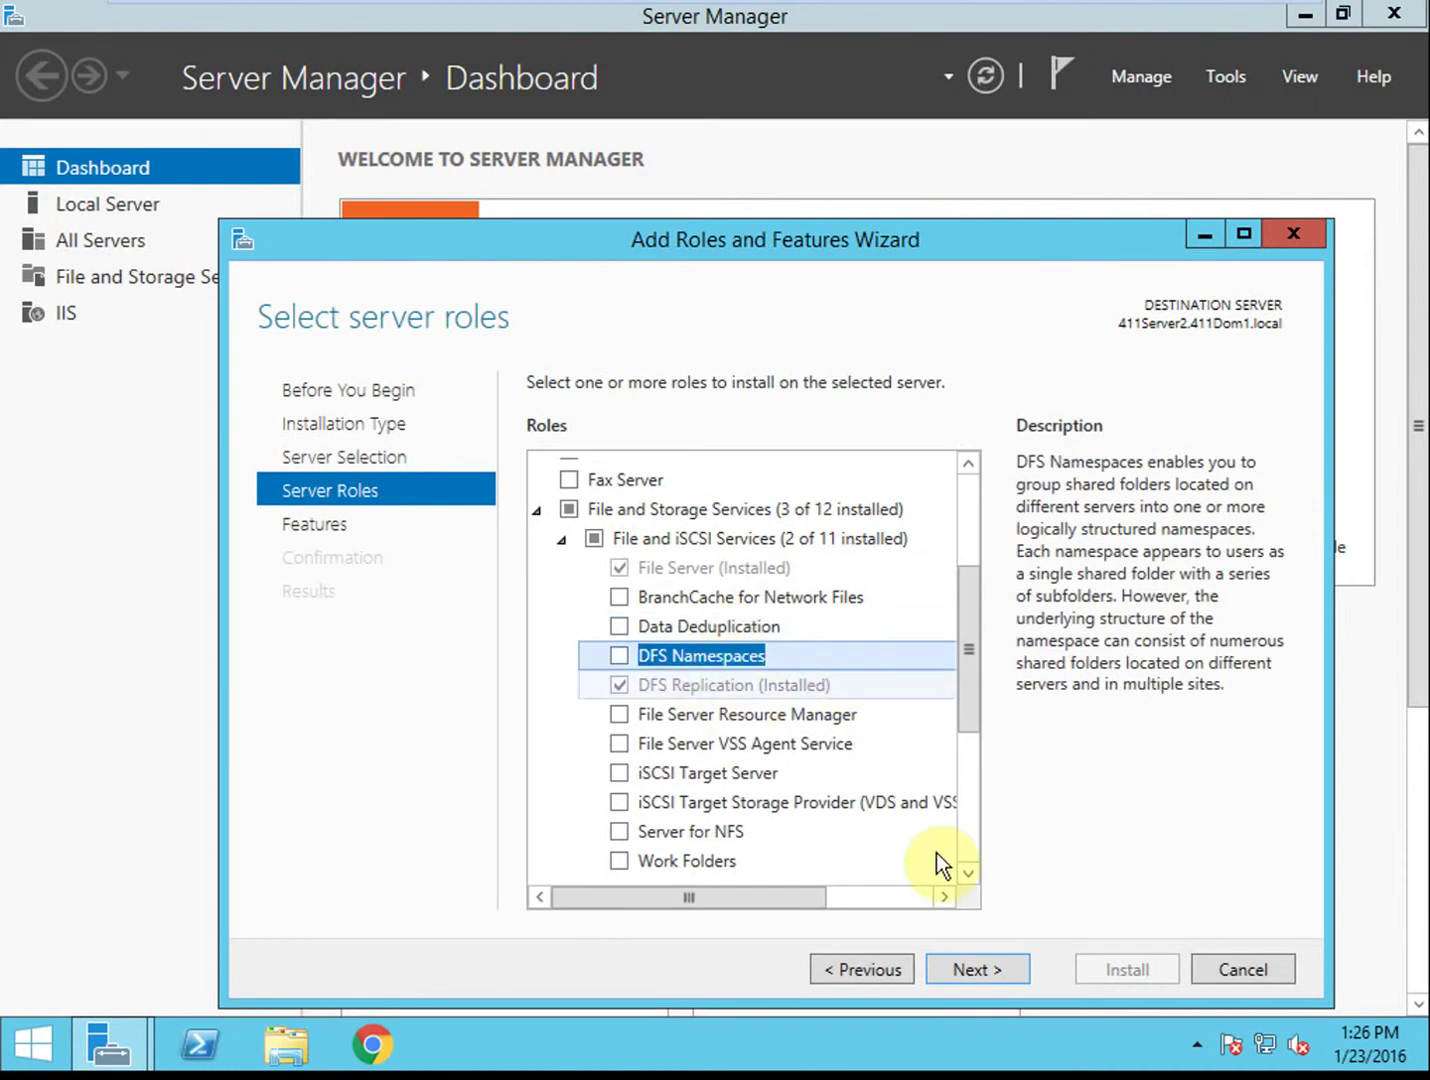
click(1242, 968)
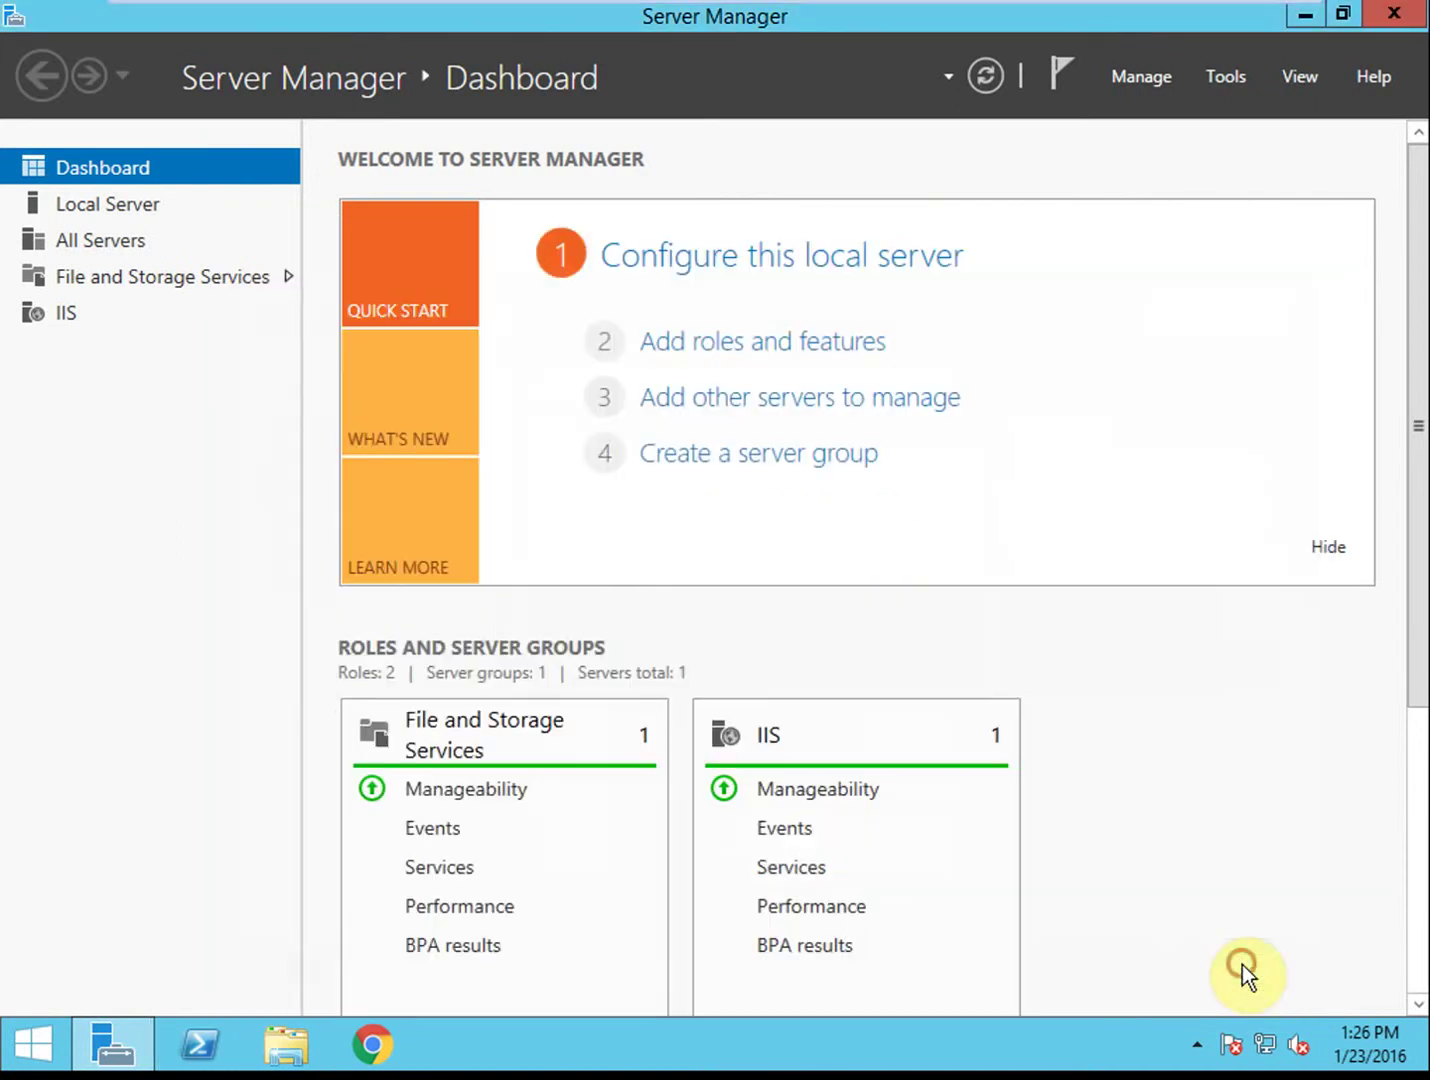
click(1390, 15)
Step: Create a new folder named MktDocs on Local Disk (C:)
mouse_move(1117, 15)
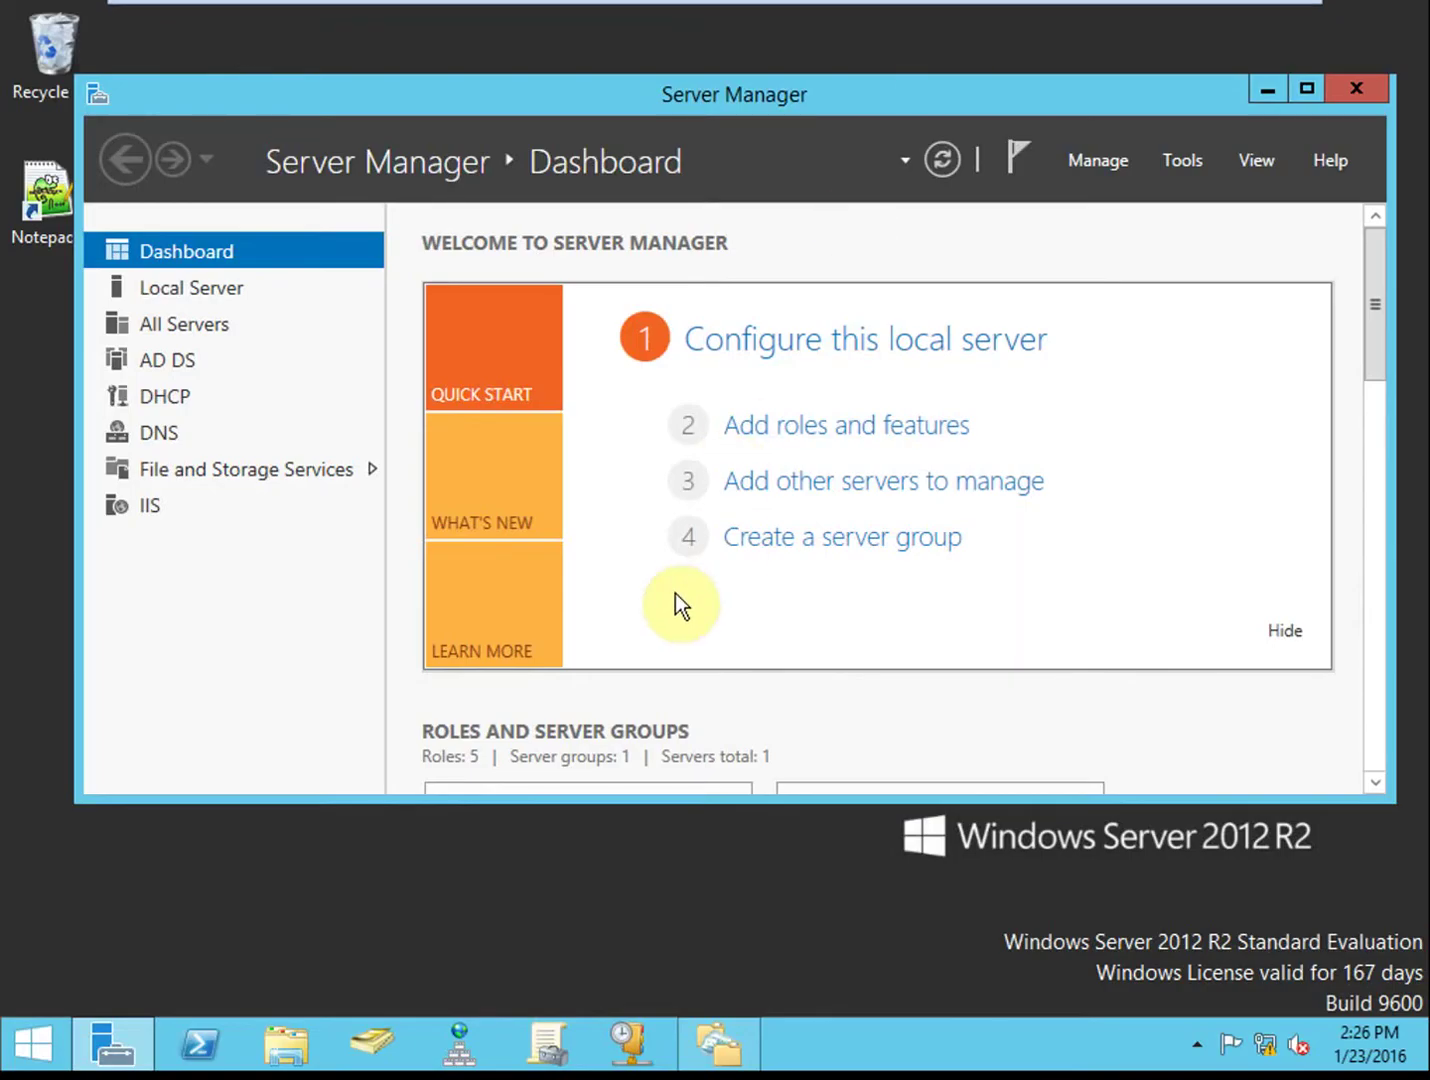
click(289, 1058)
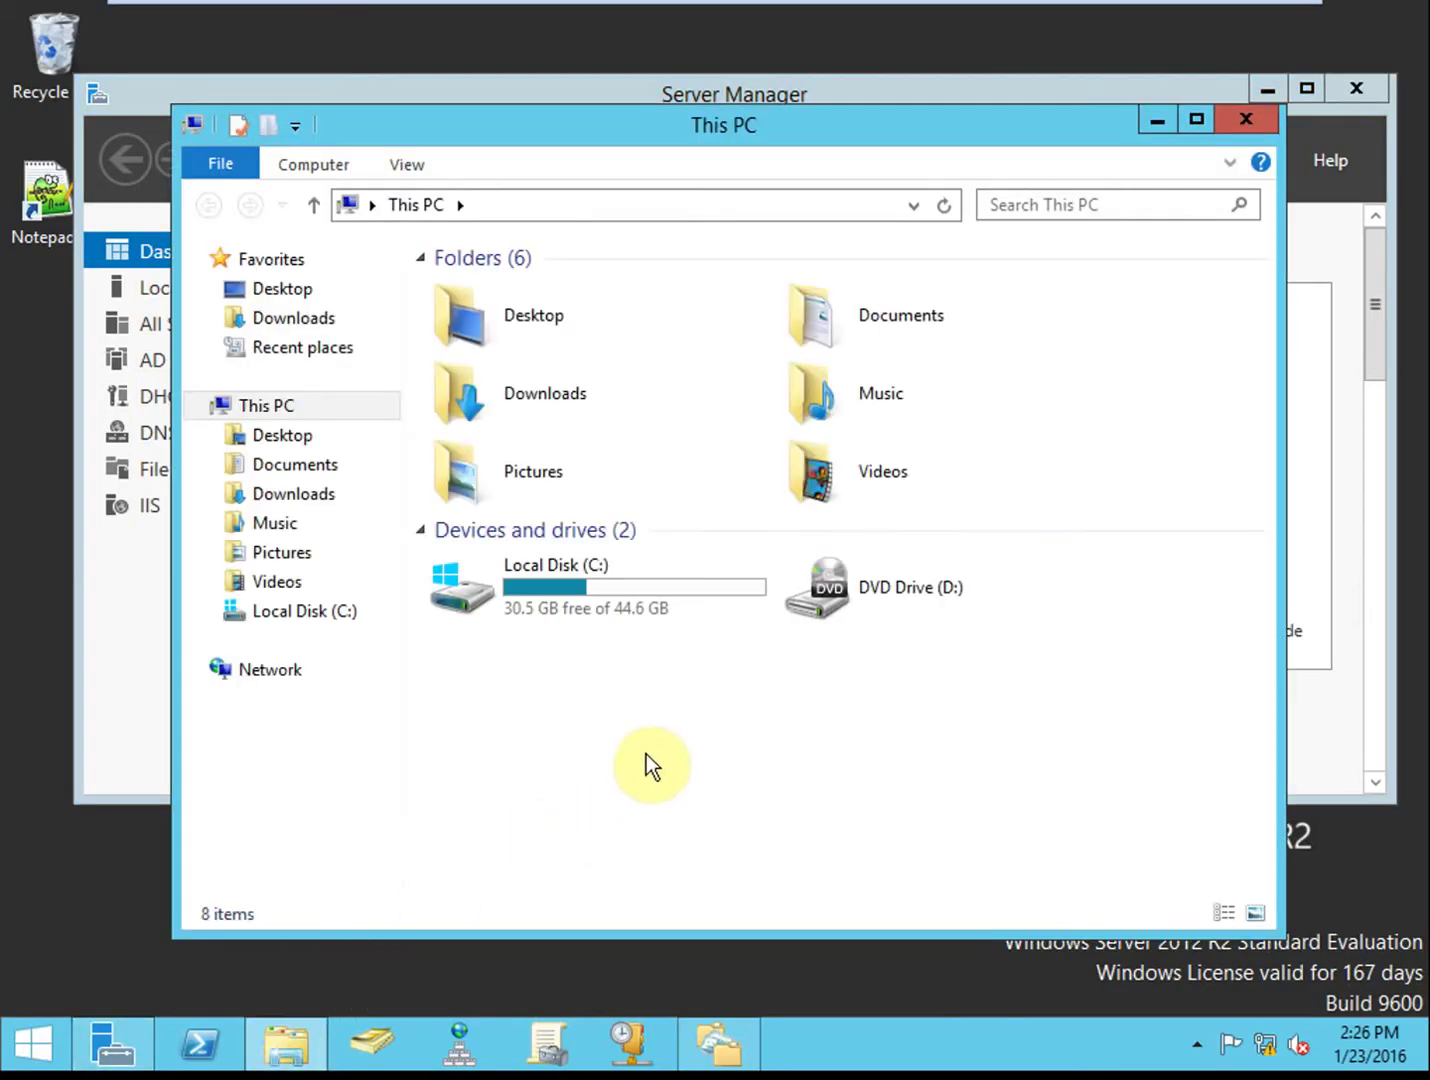
double_click(611, 604)
right_click(577, 638)
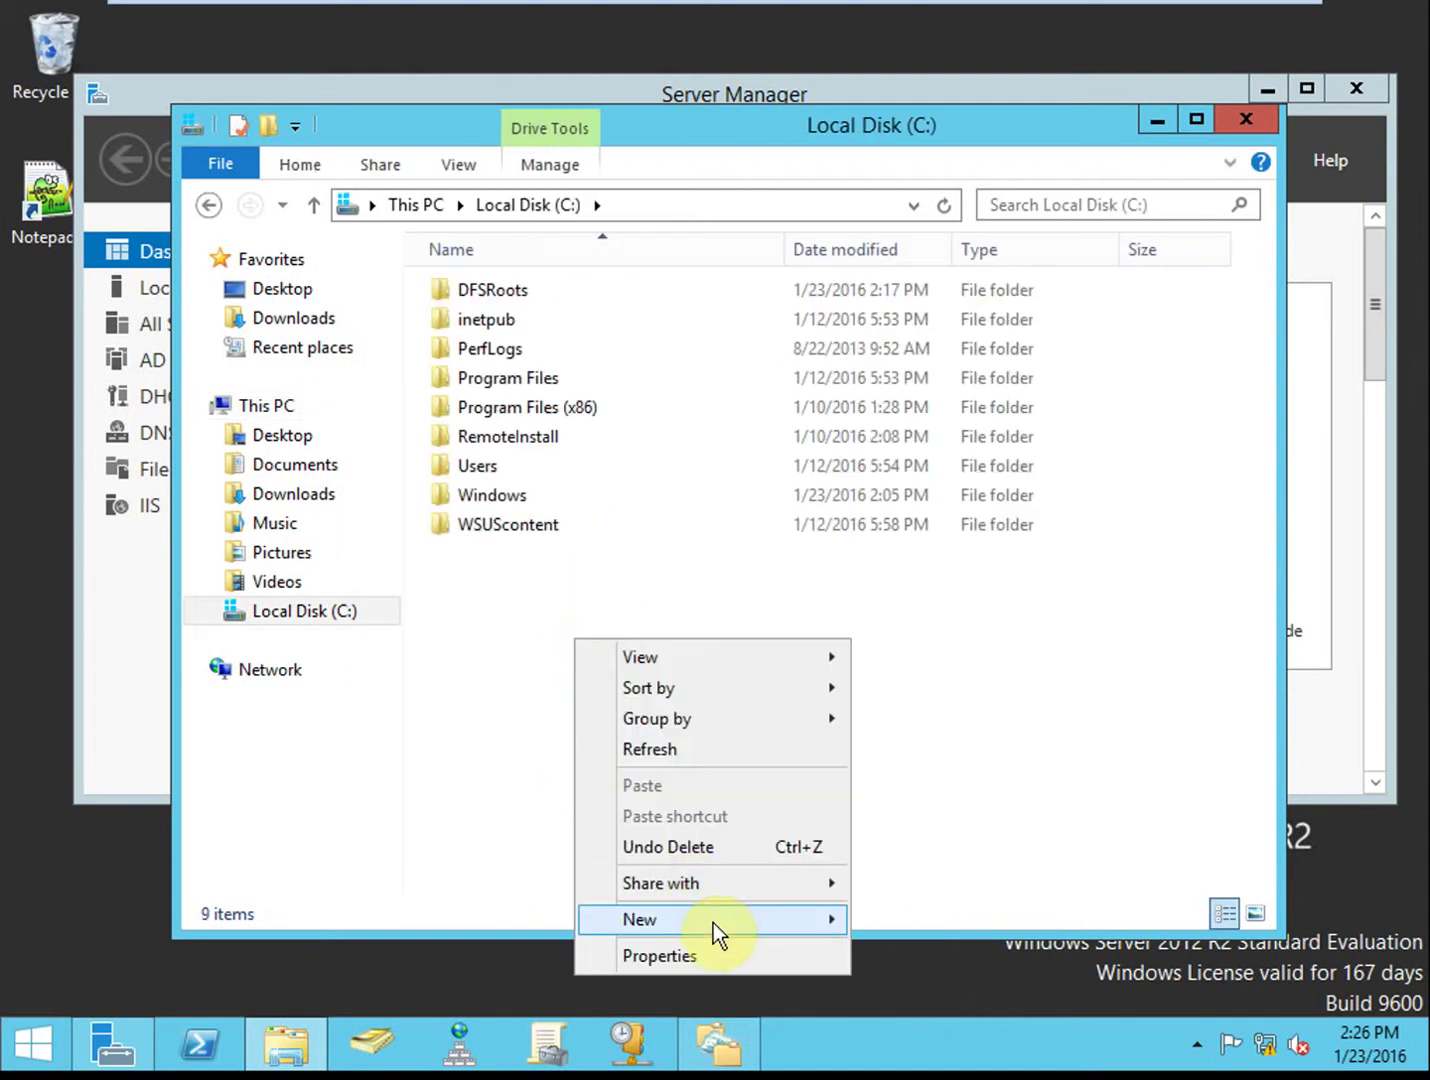
mouse_move(713, 919)
click(916, 698)
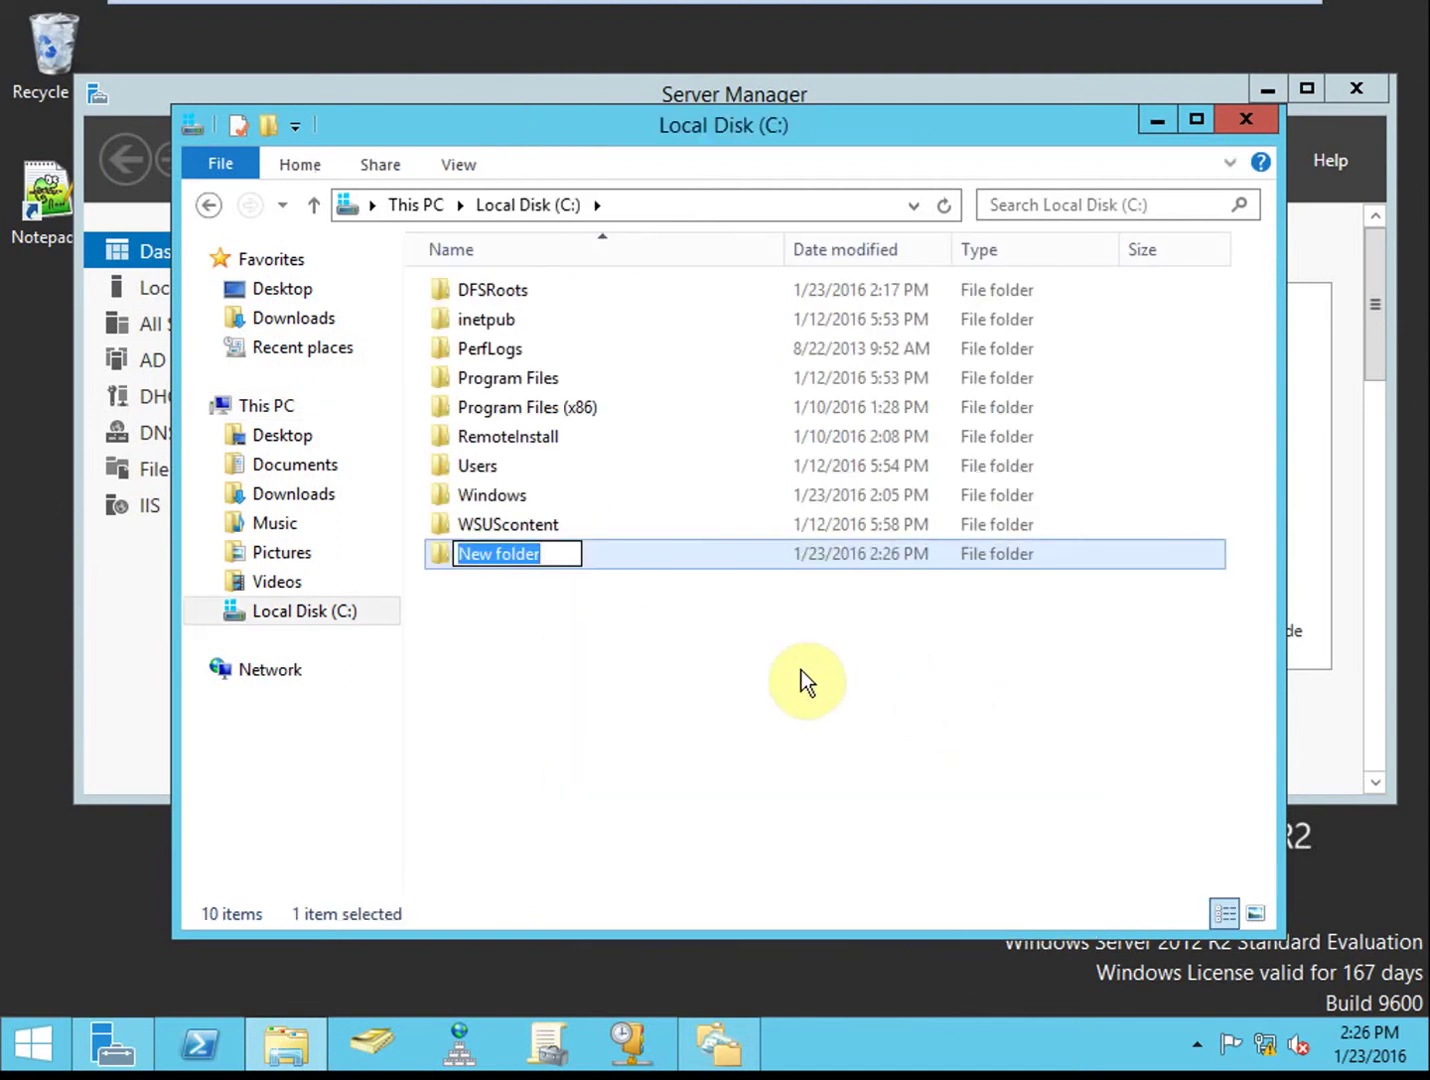
text(Mkt)
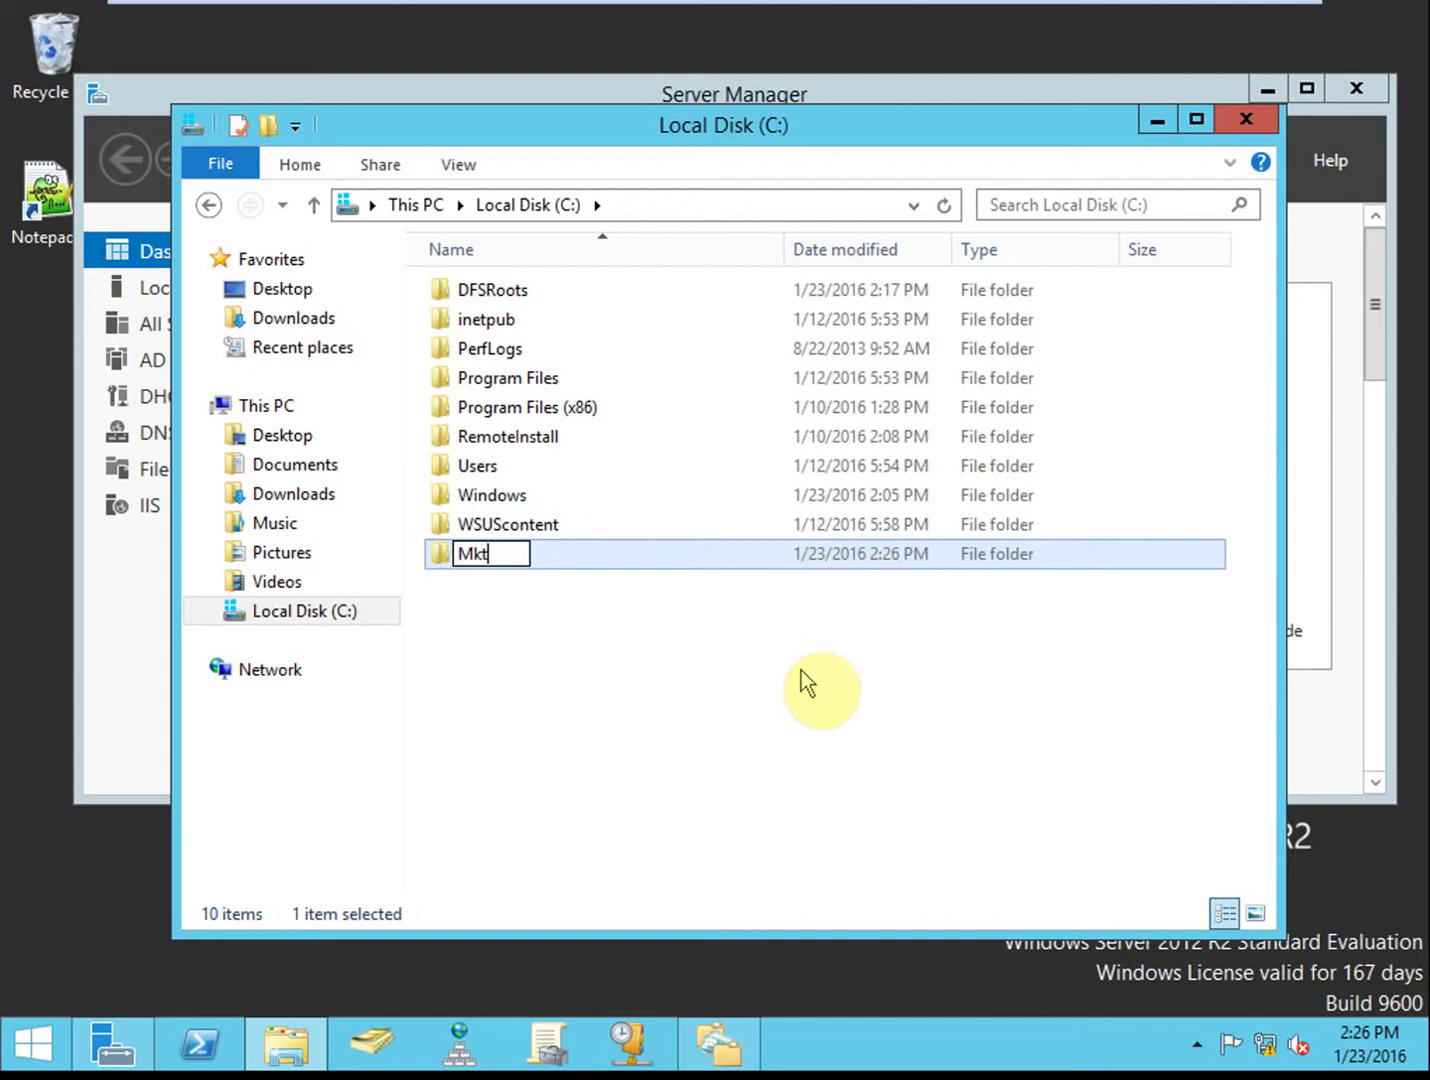
text(Docs)
key(Return)
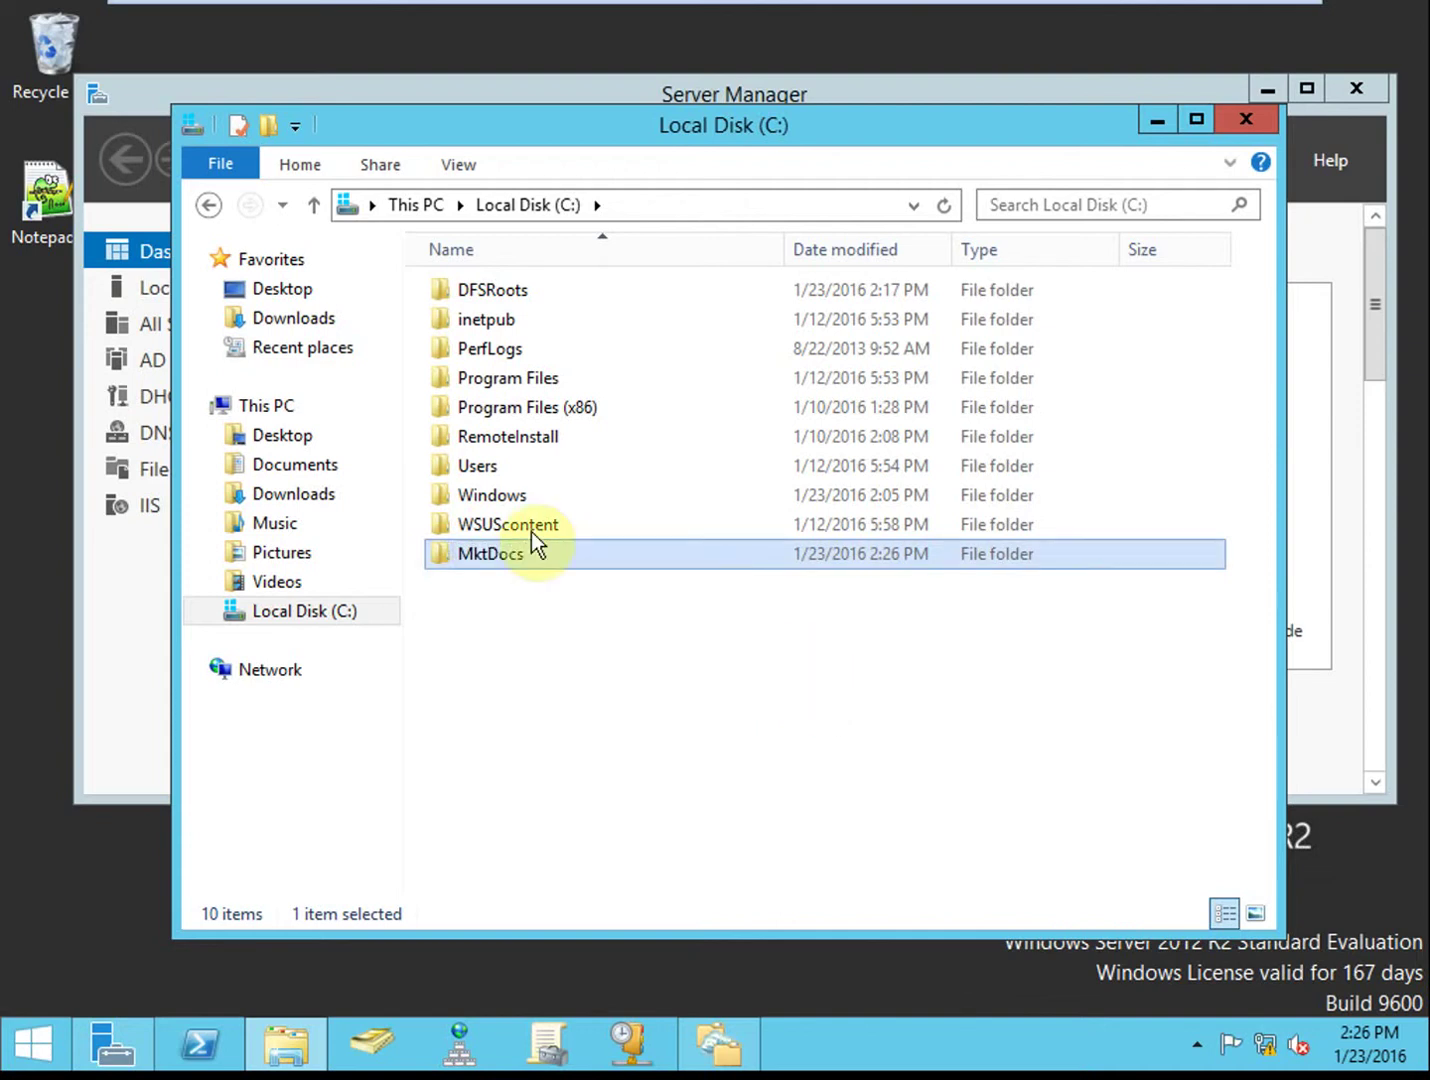
Step: Share MktDocs with Everyone as \\411SERVER1\MktDocs and close the Local Disk (C:) window
right_click(485, 559)
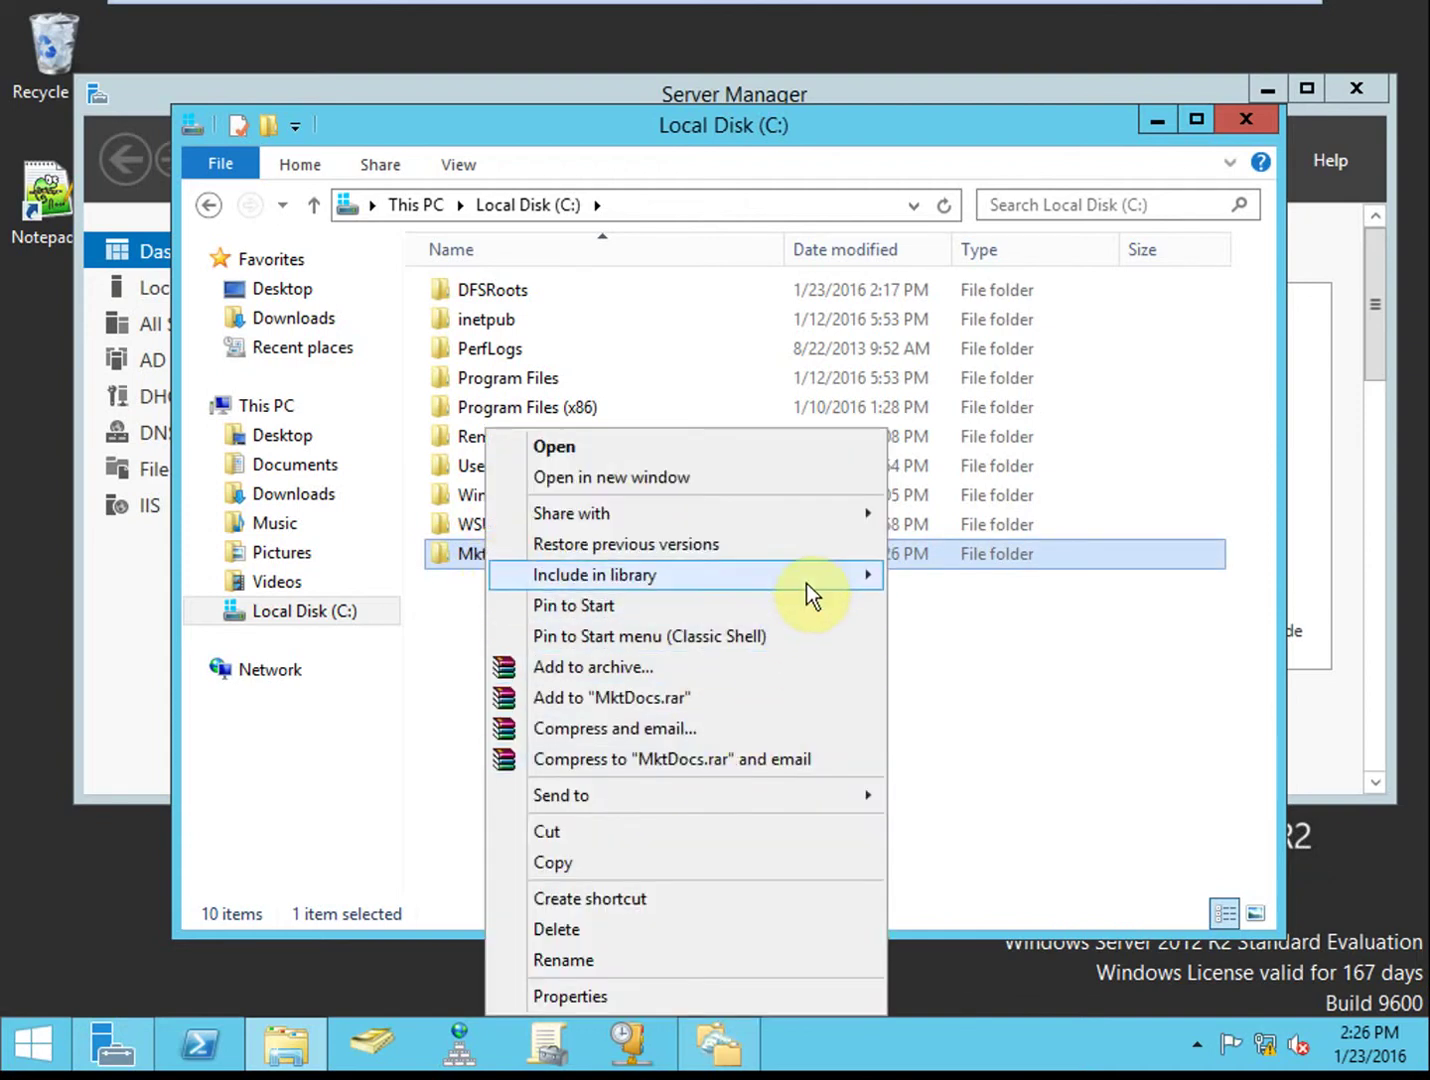
mouse_move(861, 513)
click(1009, 549)
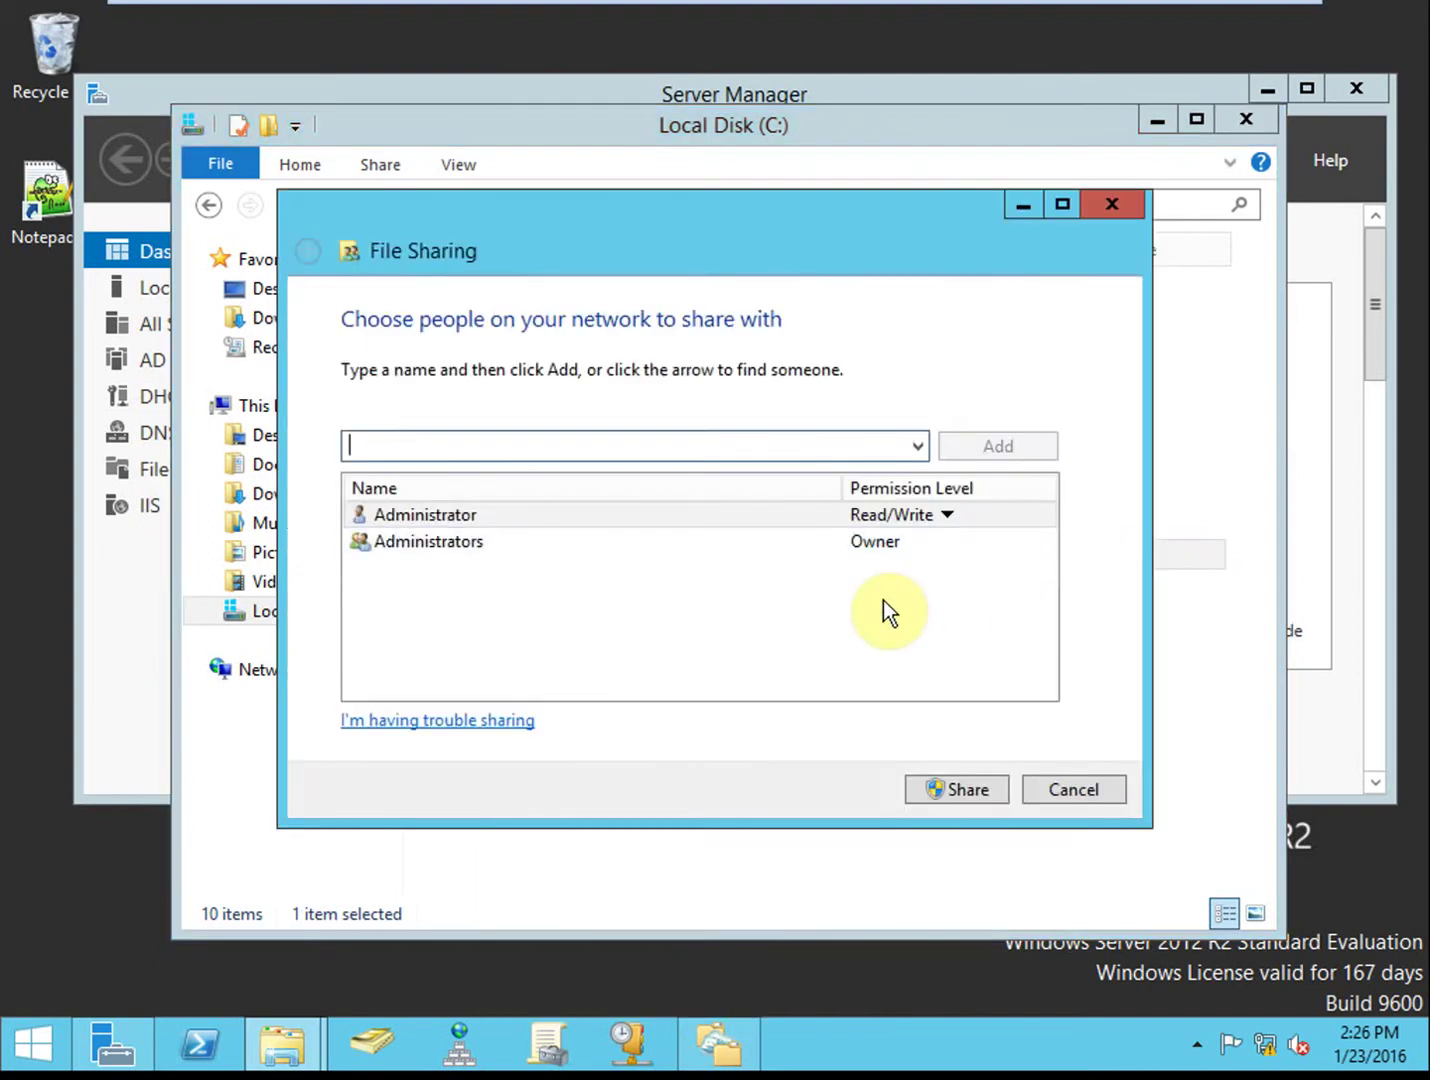
text(everyone)
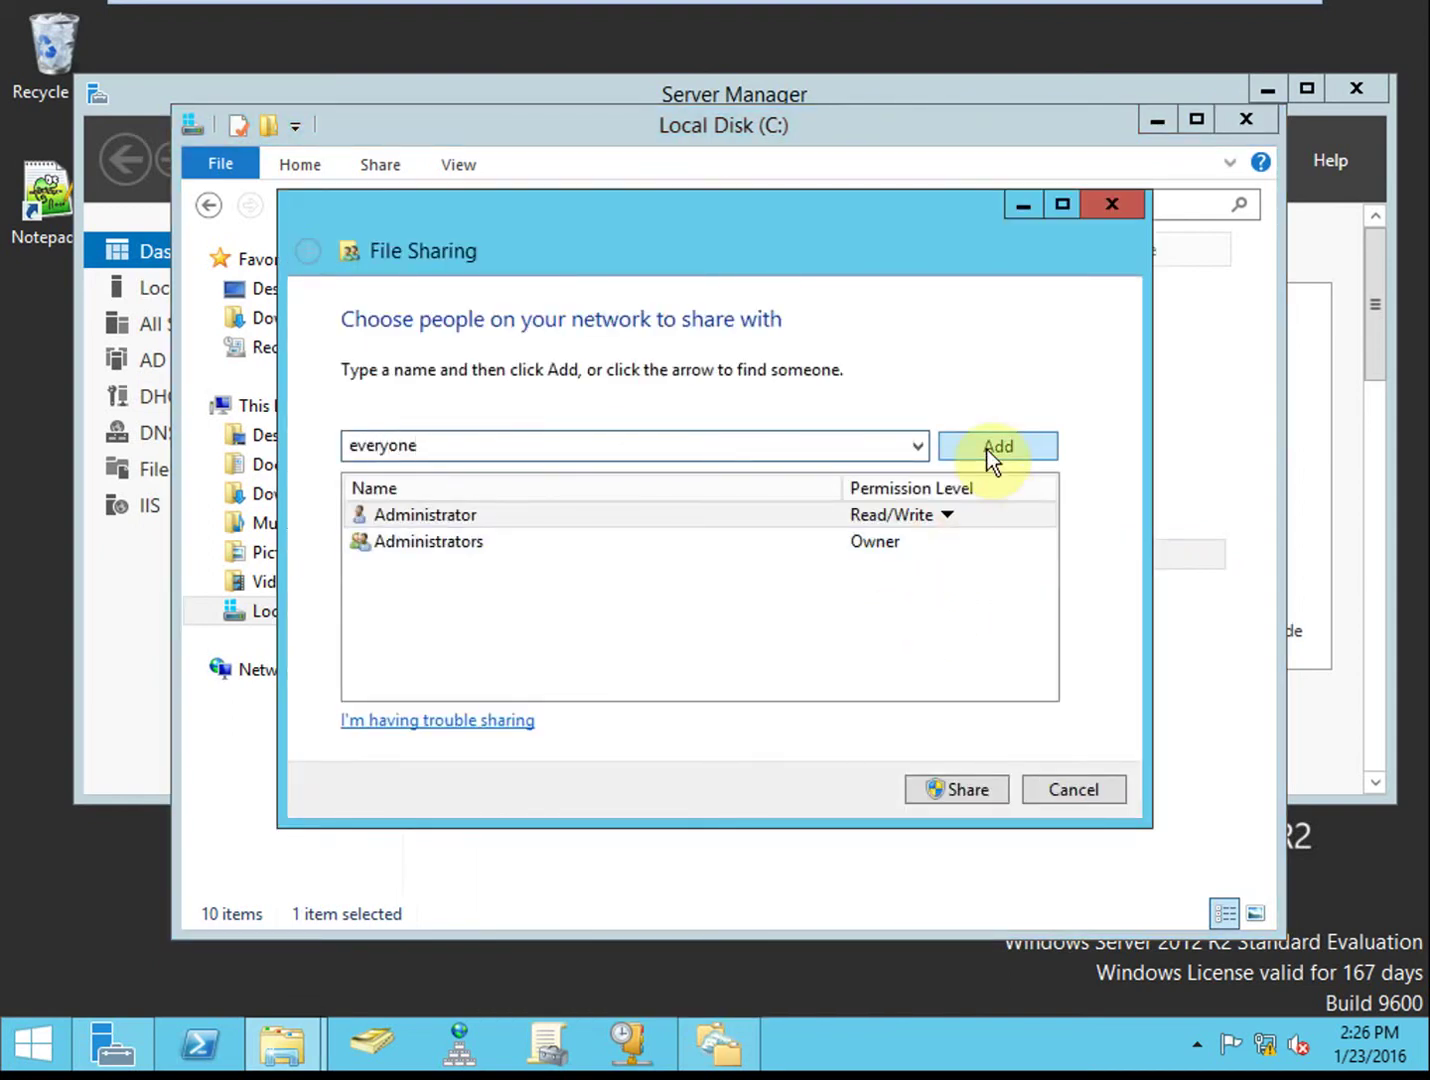
click(990, 451)
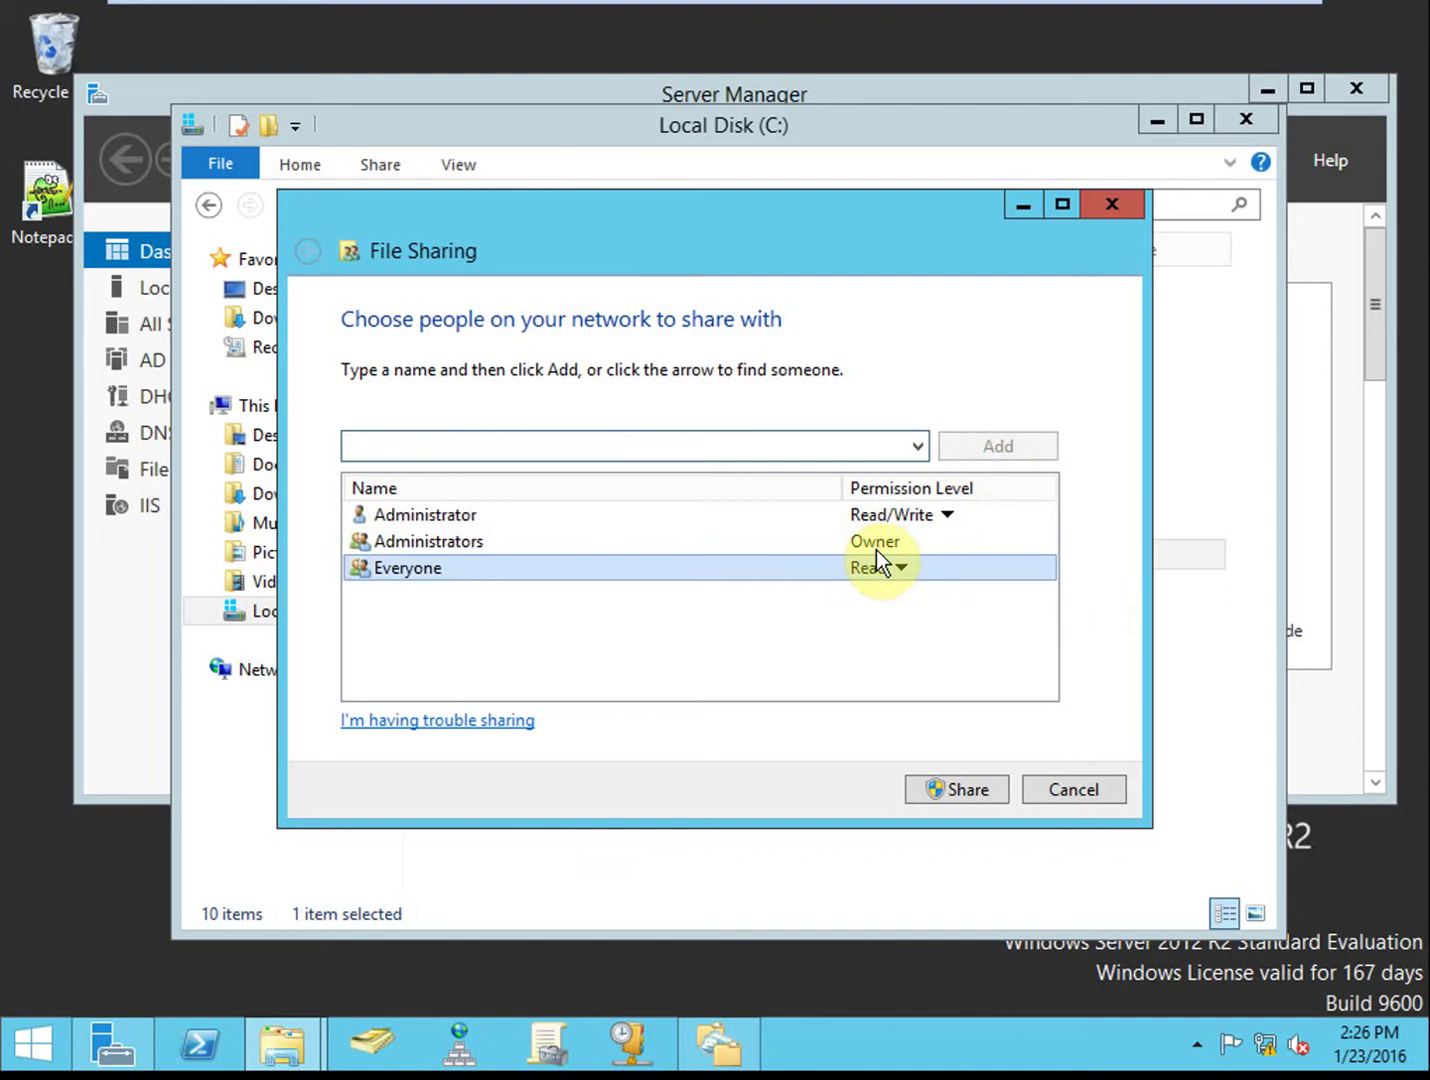
click(958, 786)
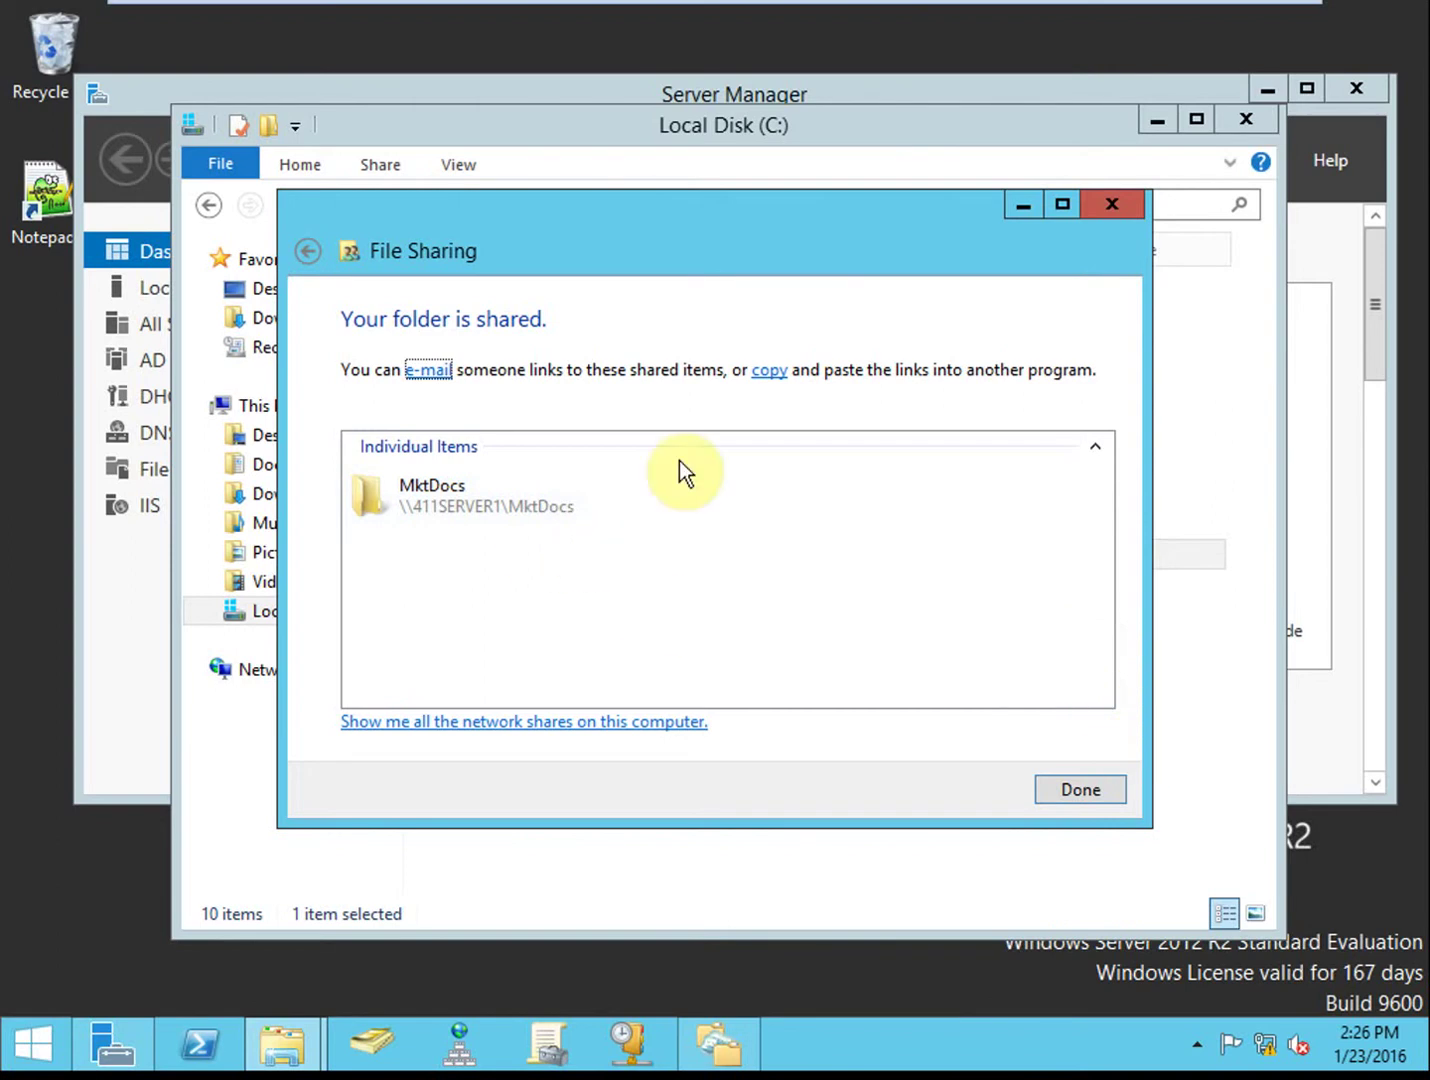
click(1104, 790)
click(1063, 718)
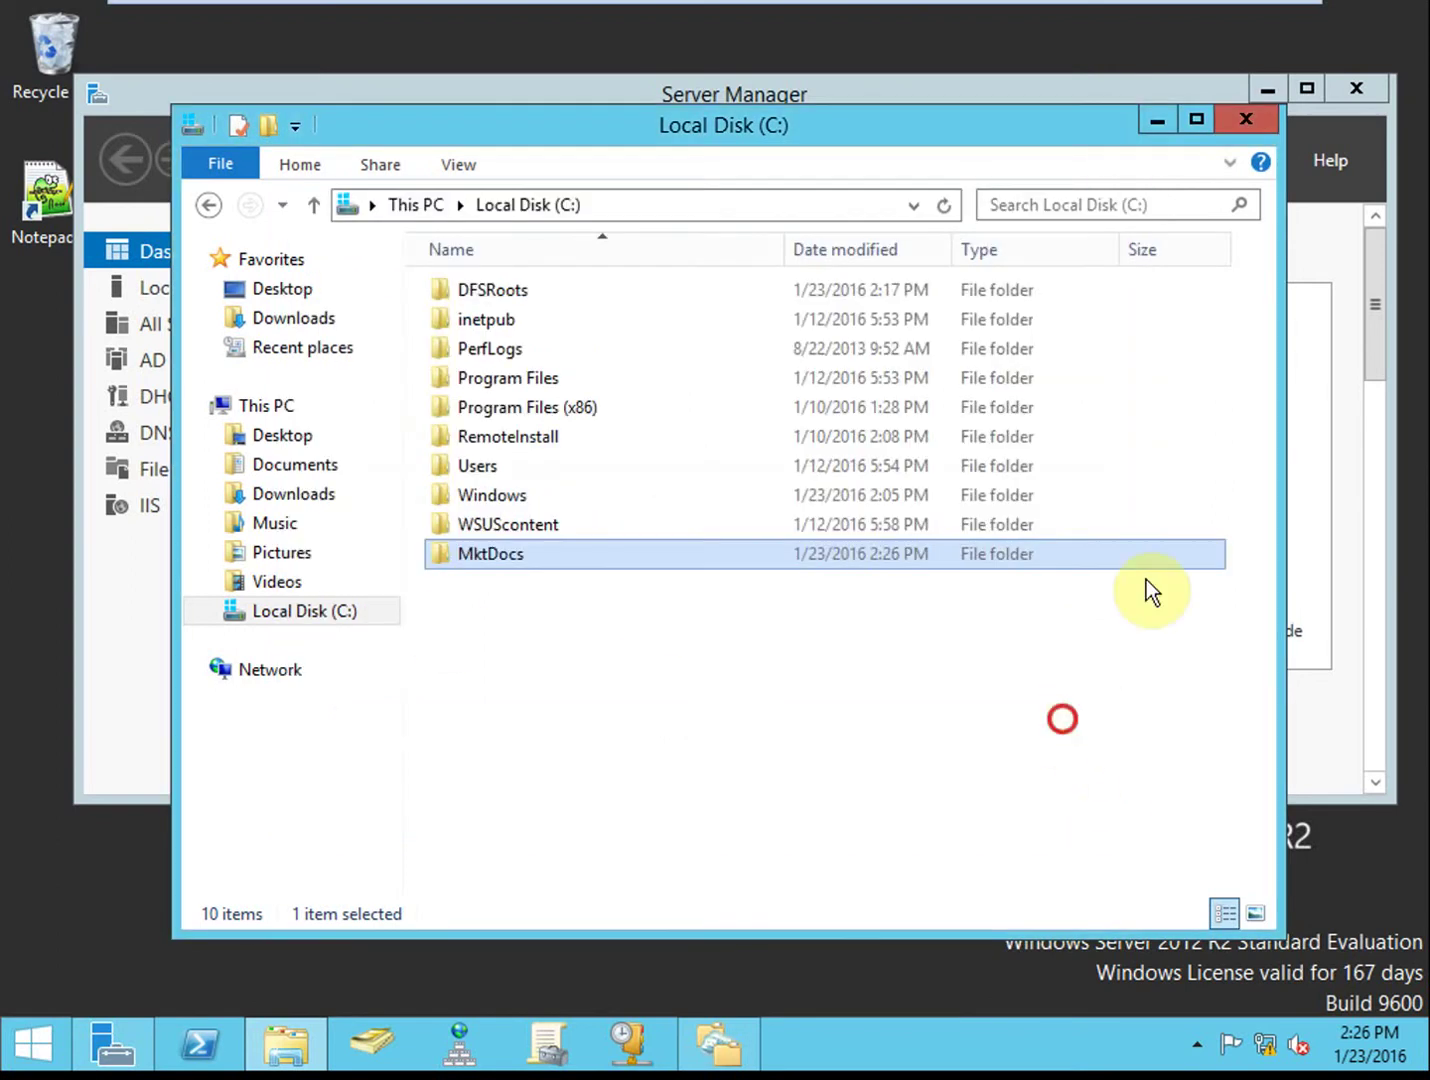
click(1245, 121)
Step: Close Server Manager, switch to the second server and open Local Disk (C:)
click(1355, 88)
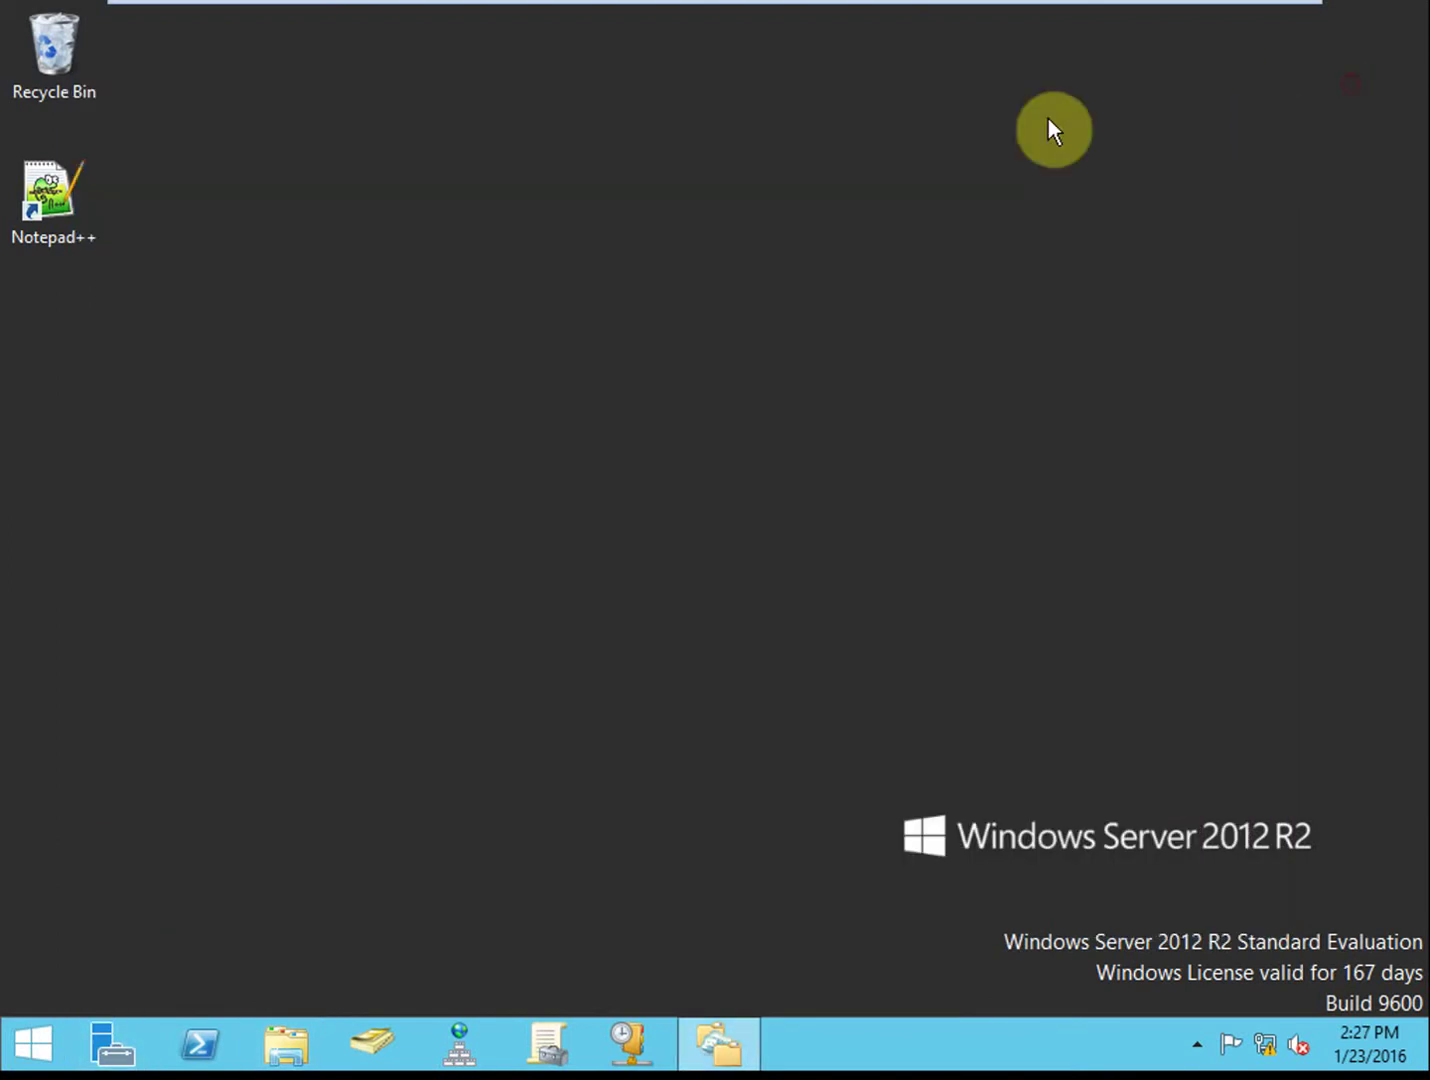
mouse_move(858, 12)
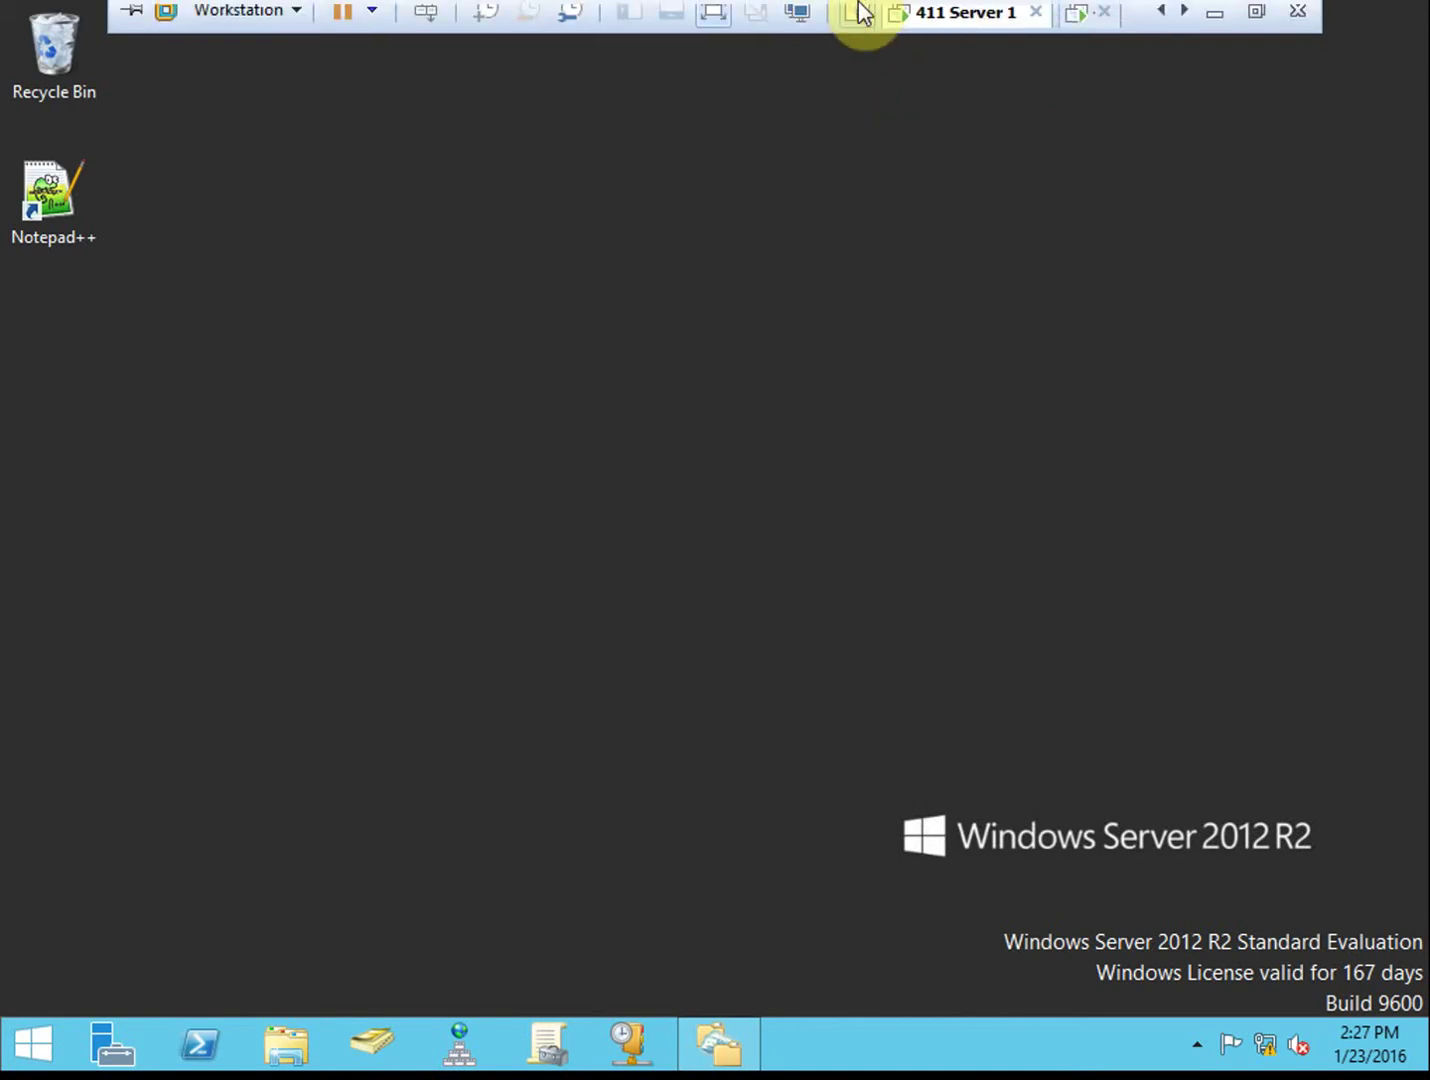
click(1055, 31)
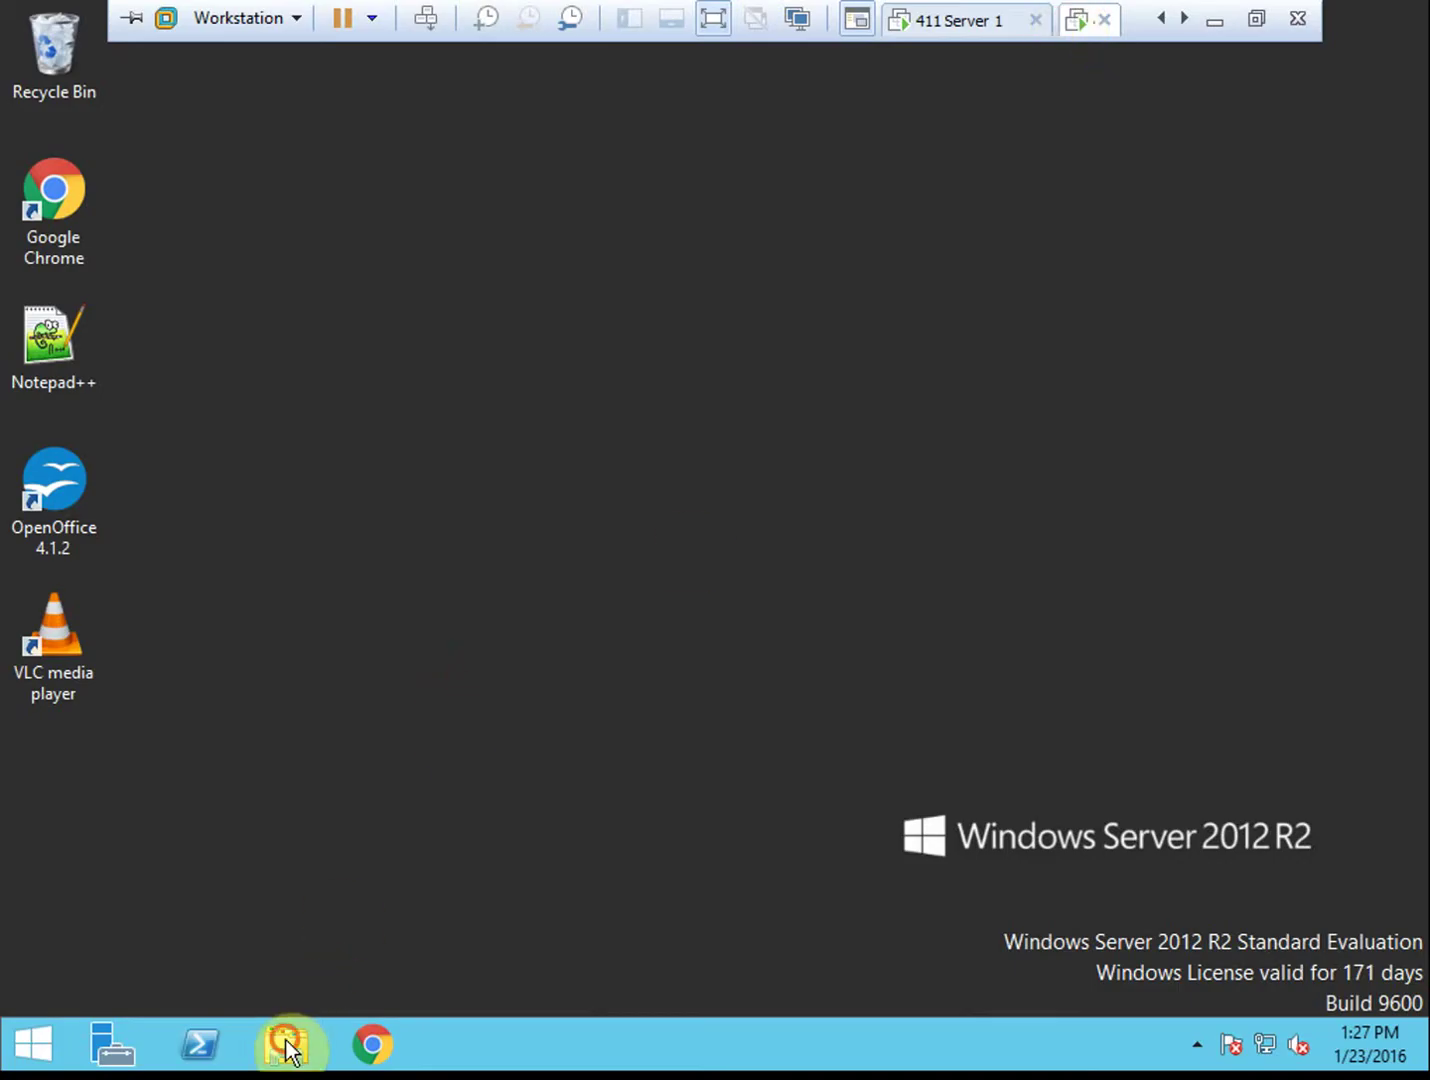
click(287, 1042)
double_click(625, 574)
Step: Create a new folder on C: named AcctDocs
right_click(621, 577)
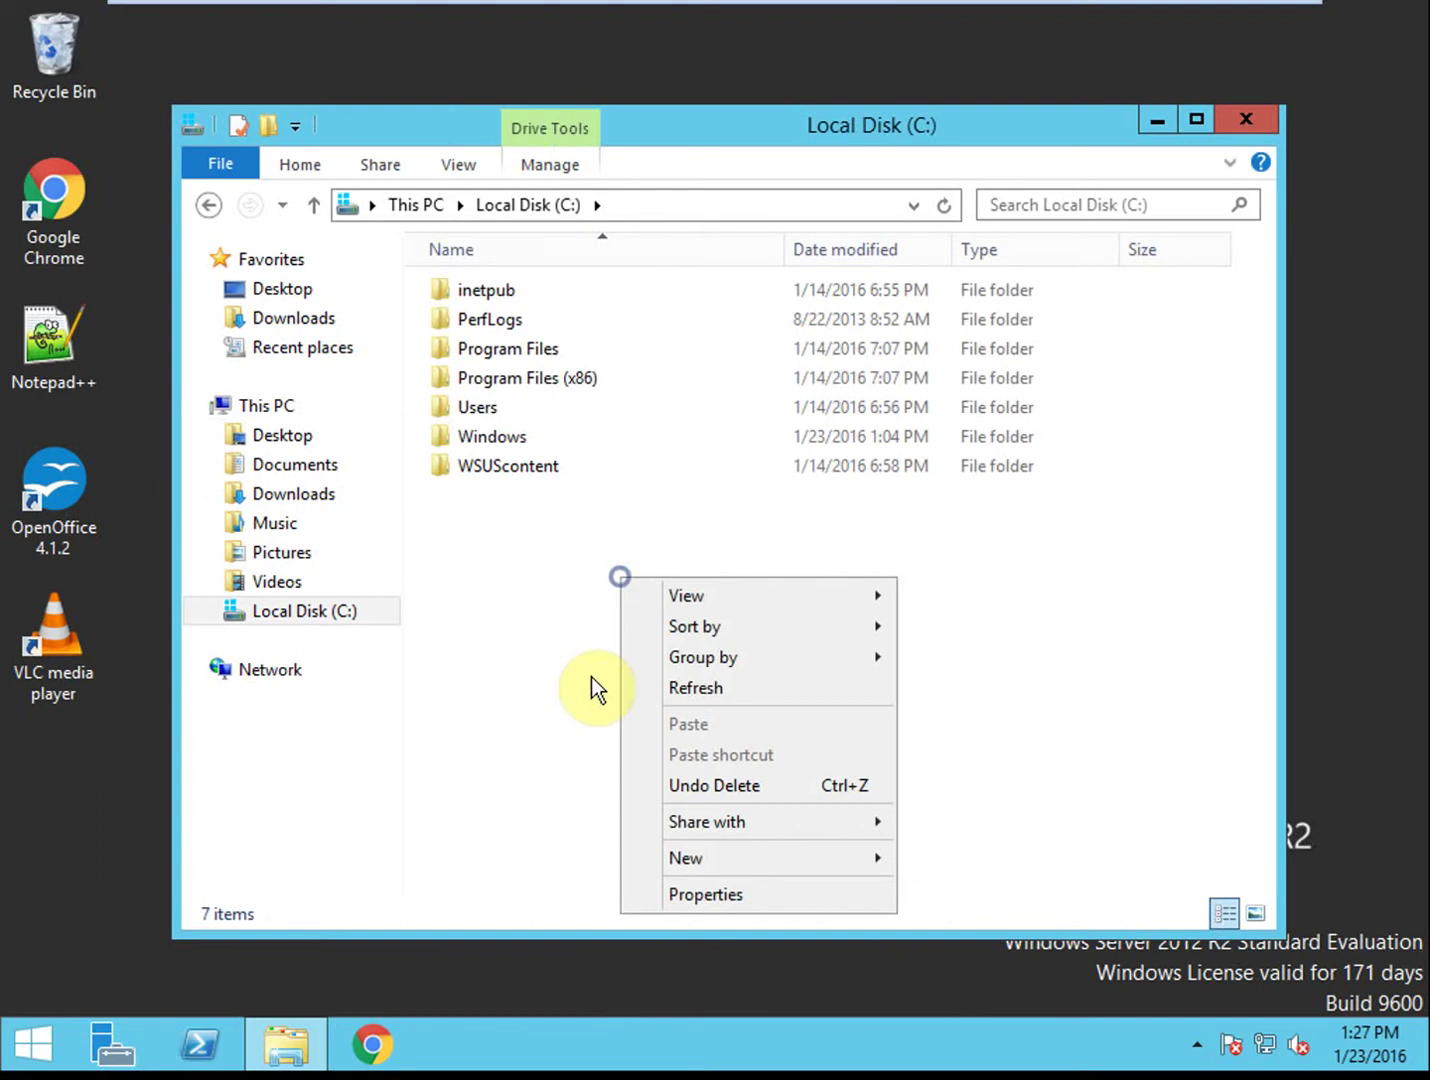
click(709, 857)
click(971, 567)
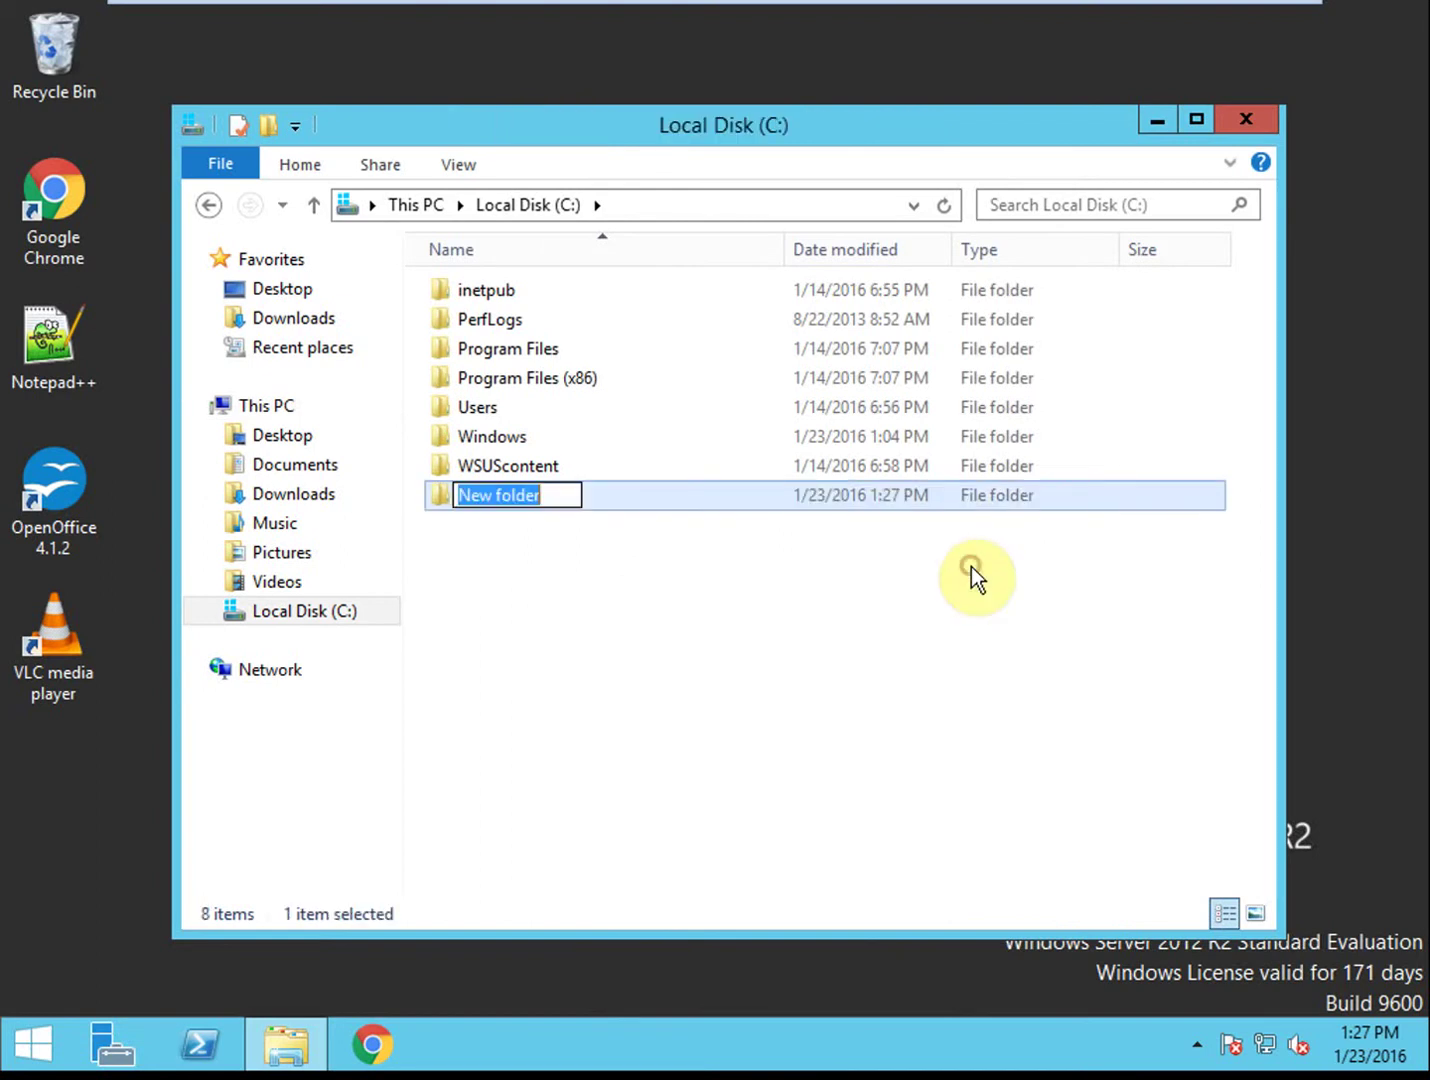
text(Mkt)
key(BackSpace)
key(BackSpace)
key(BackSpace)
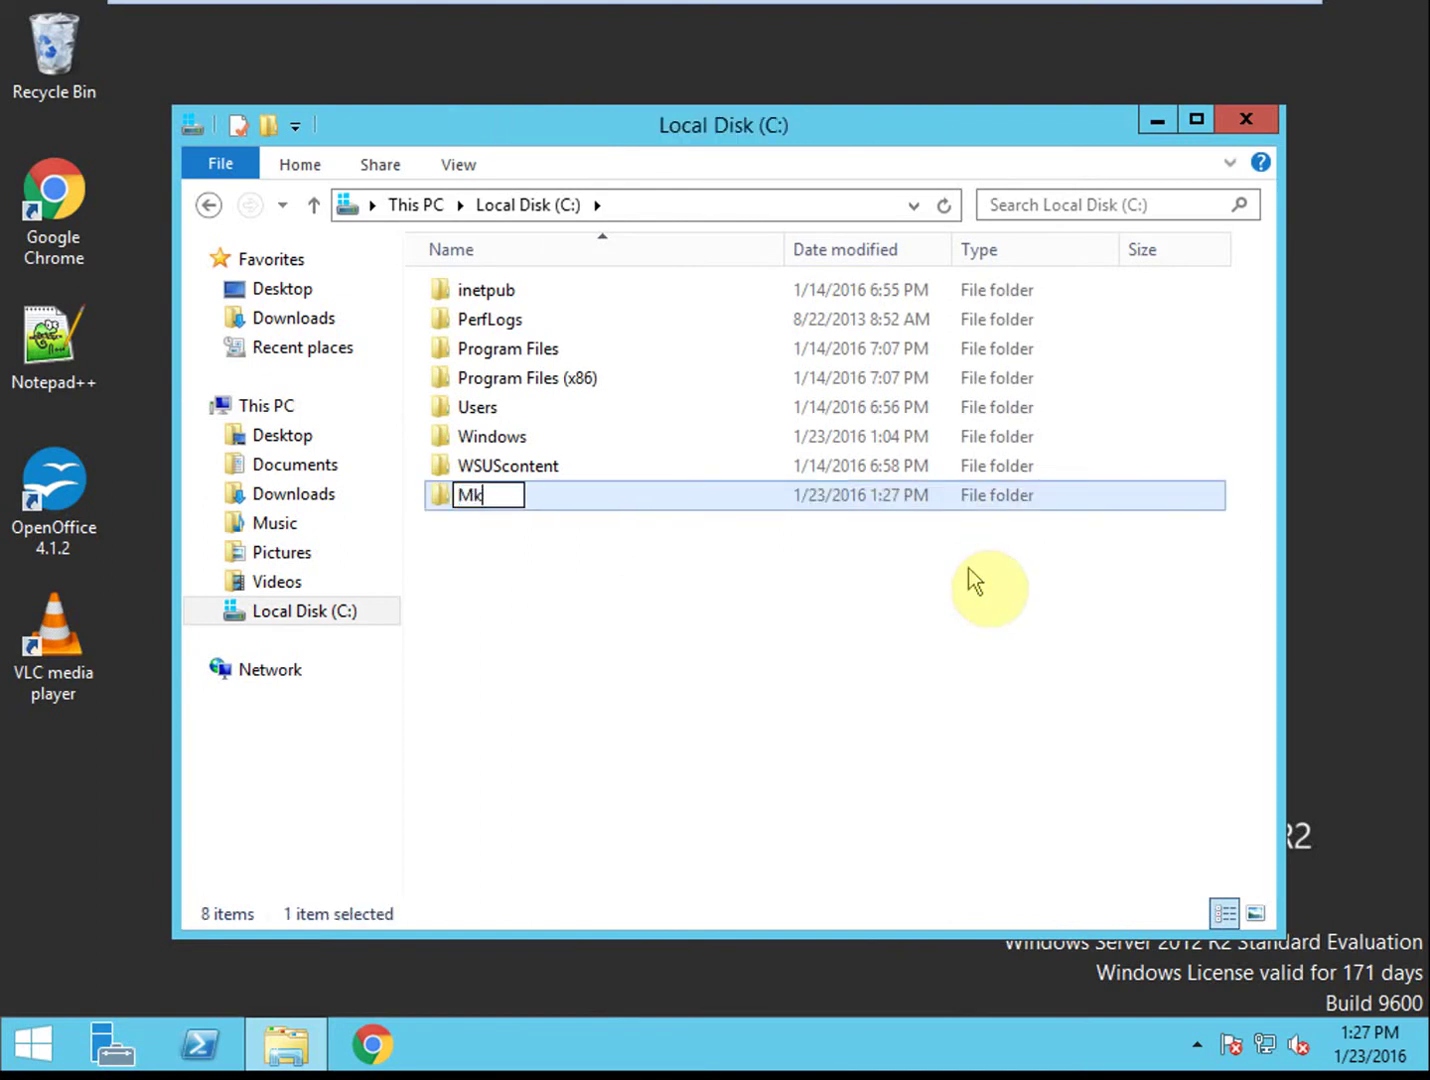
text(AcctDocs)
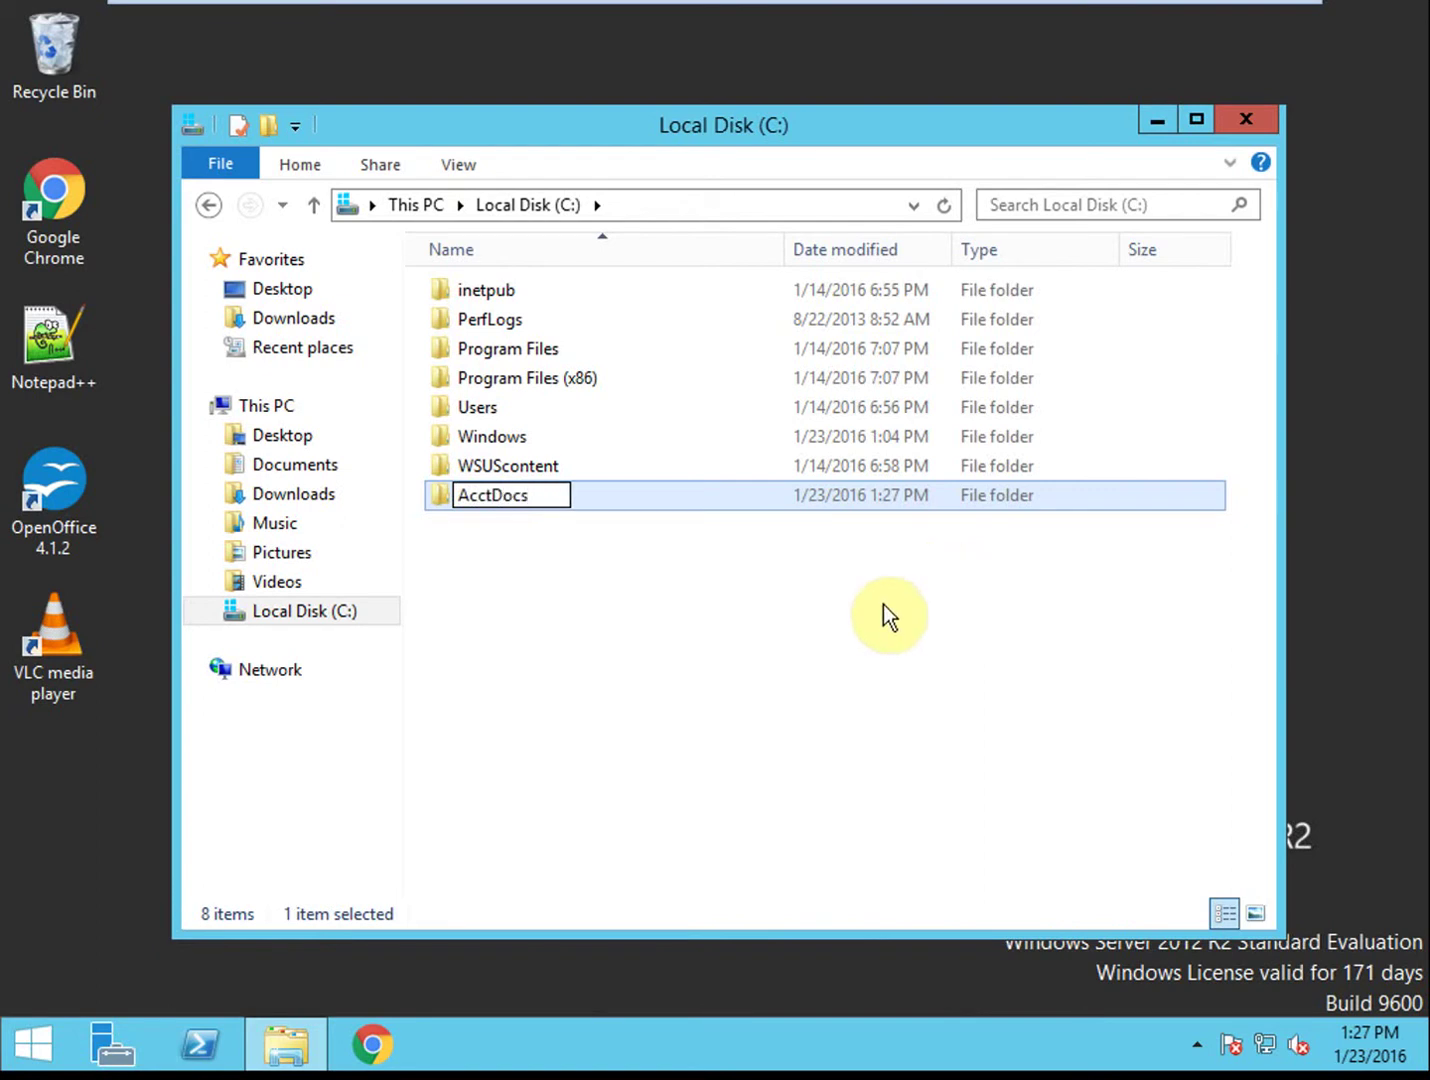
click(882, 605)
Step: Share AcctDocs with Everyone at Read as \\411SERVER2\AcctDocs and close the window
right_click(510, 491)
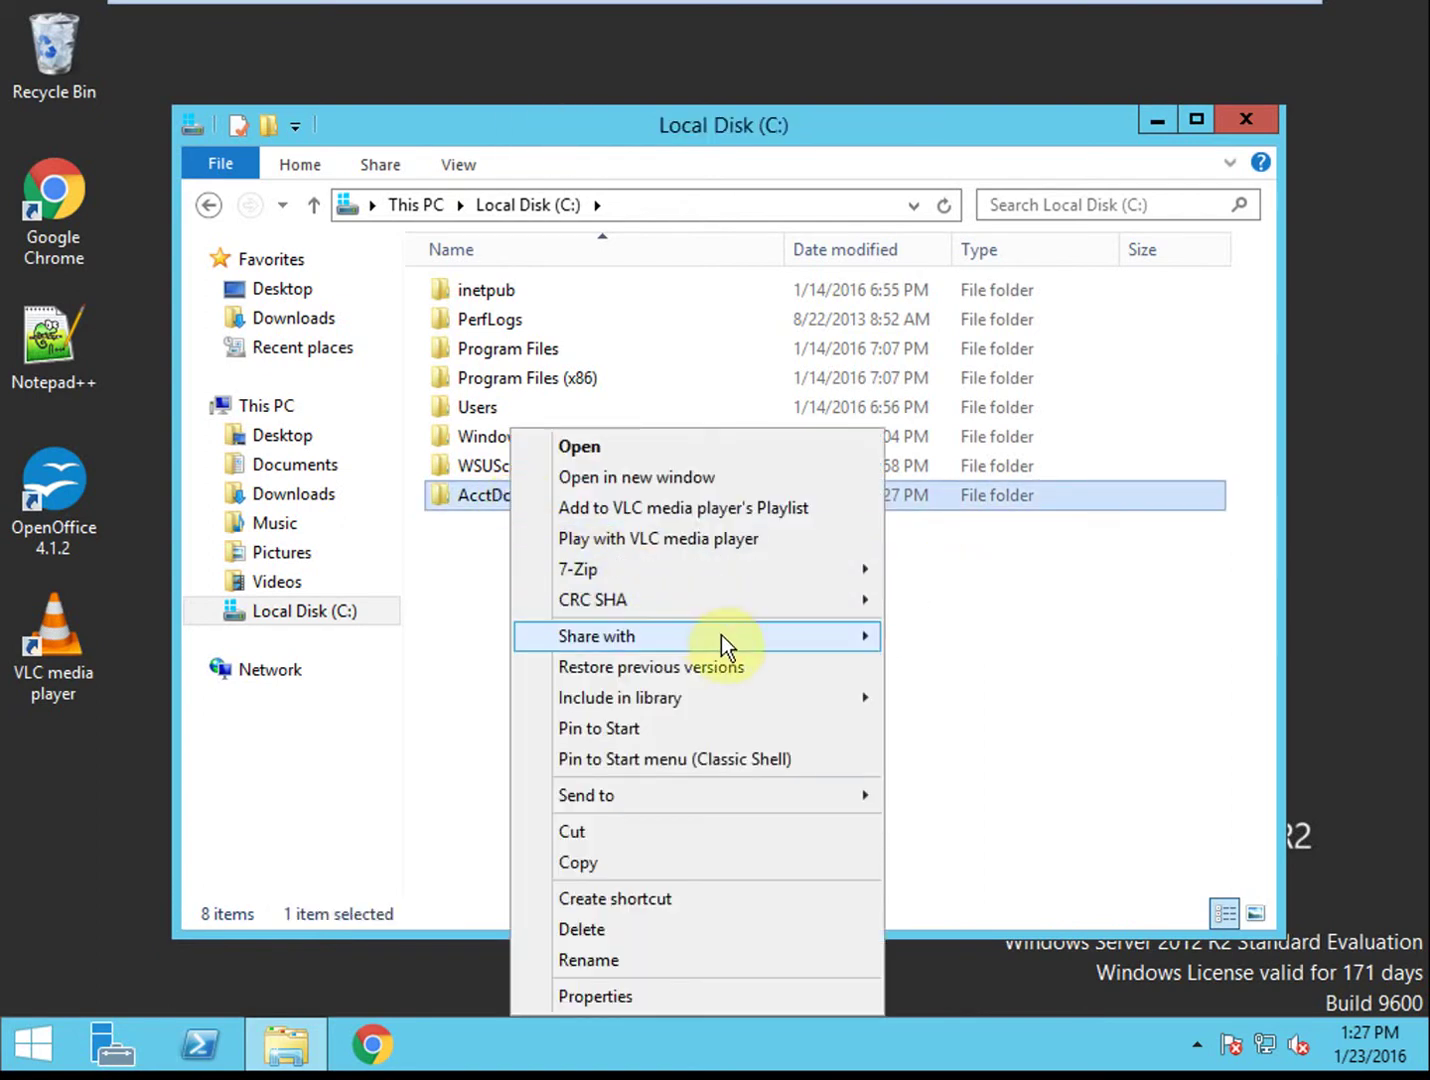
mouse_move(720, 635)
click(977, 662)
text(everyone)
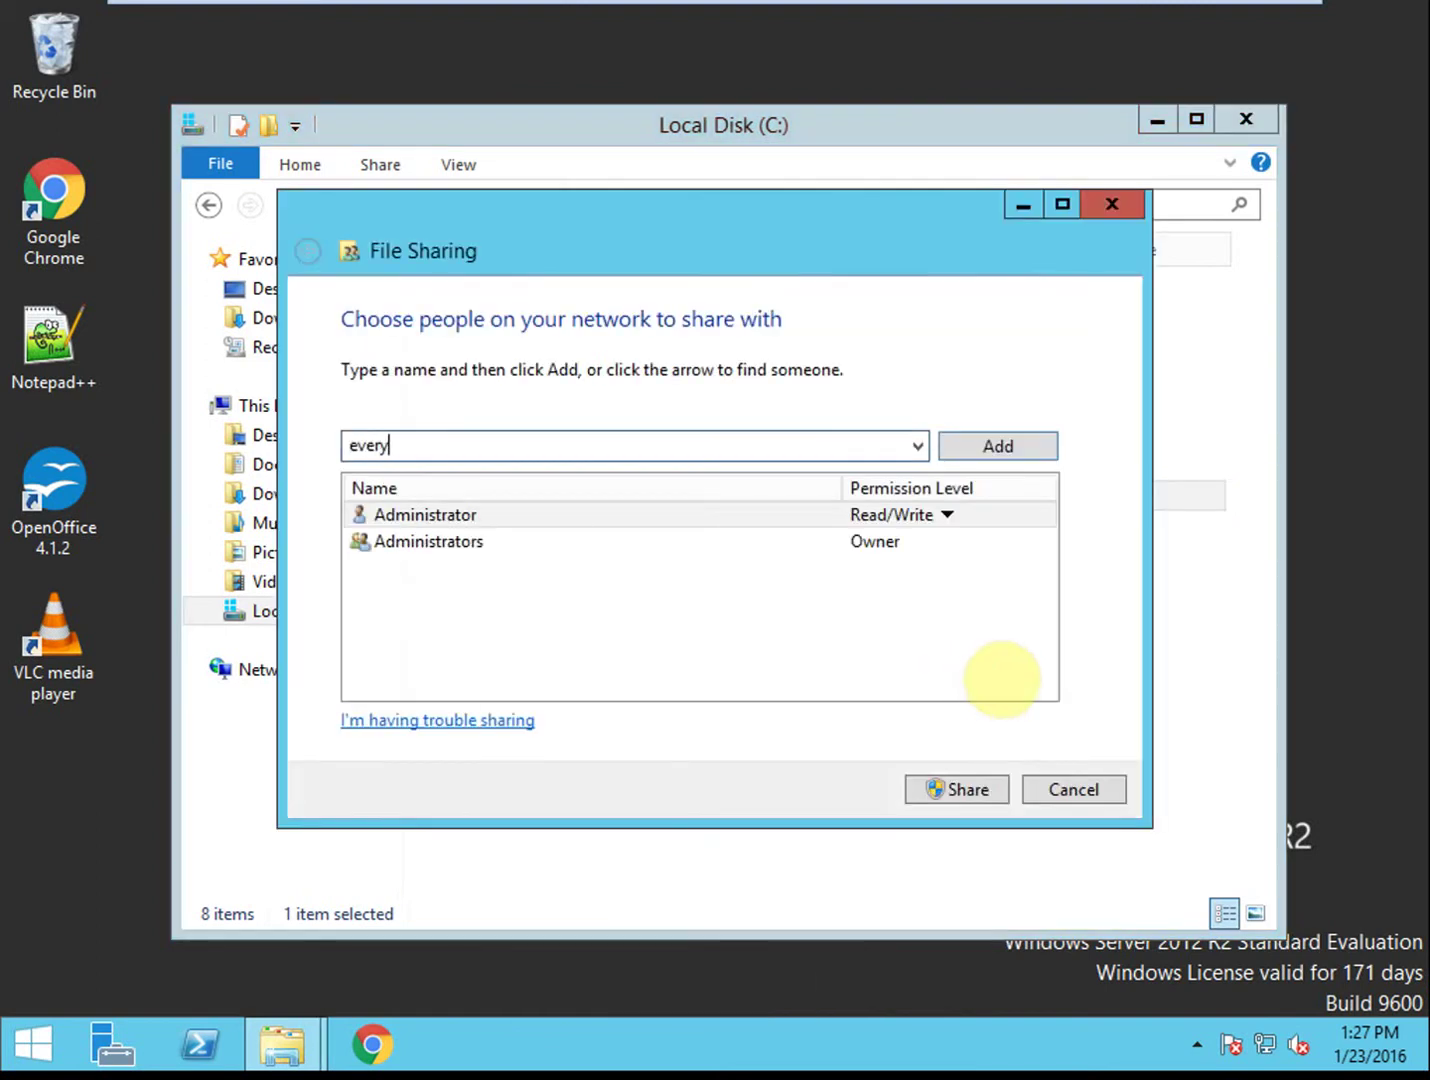
click(1020, 448)
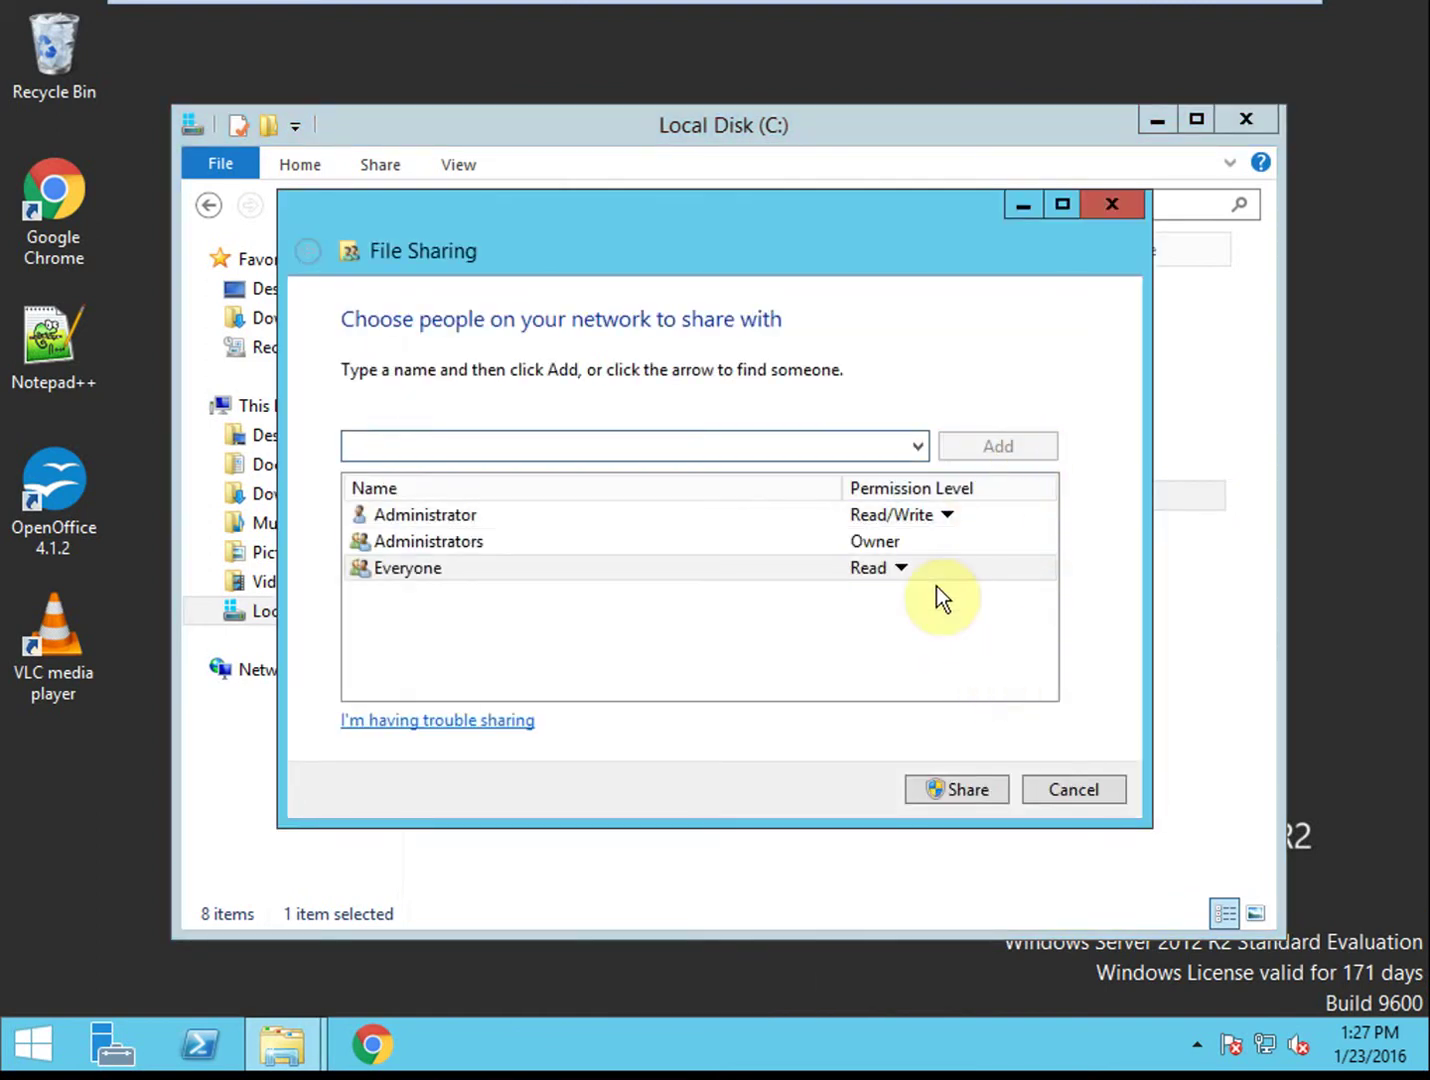
click(984, 782)
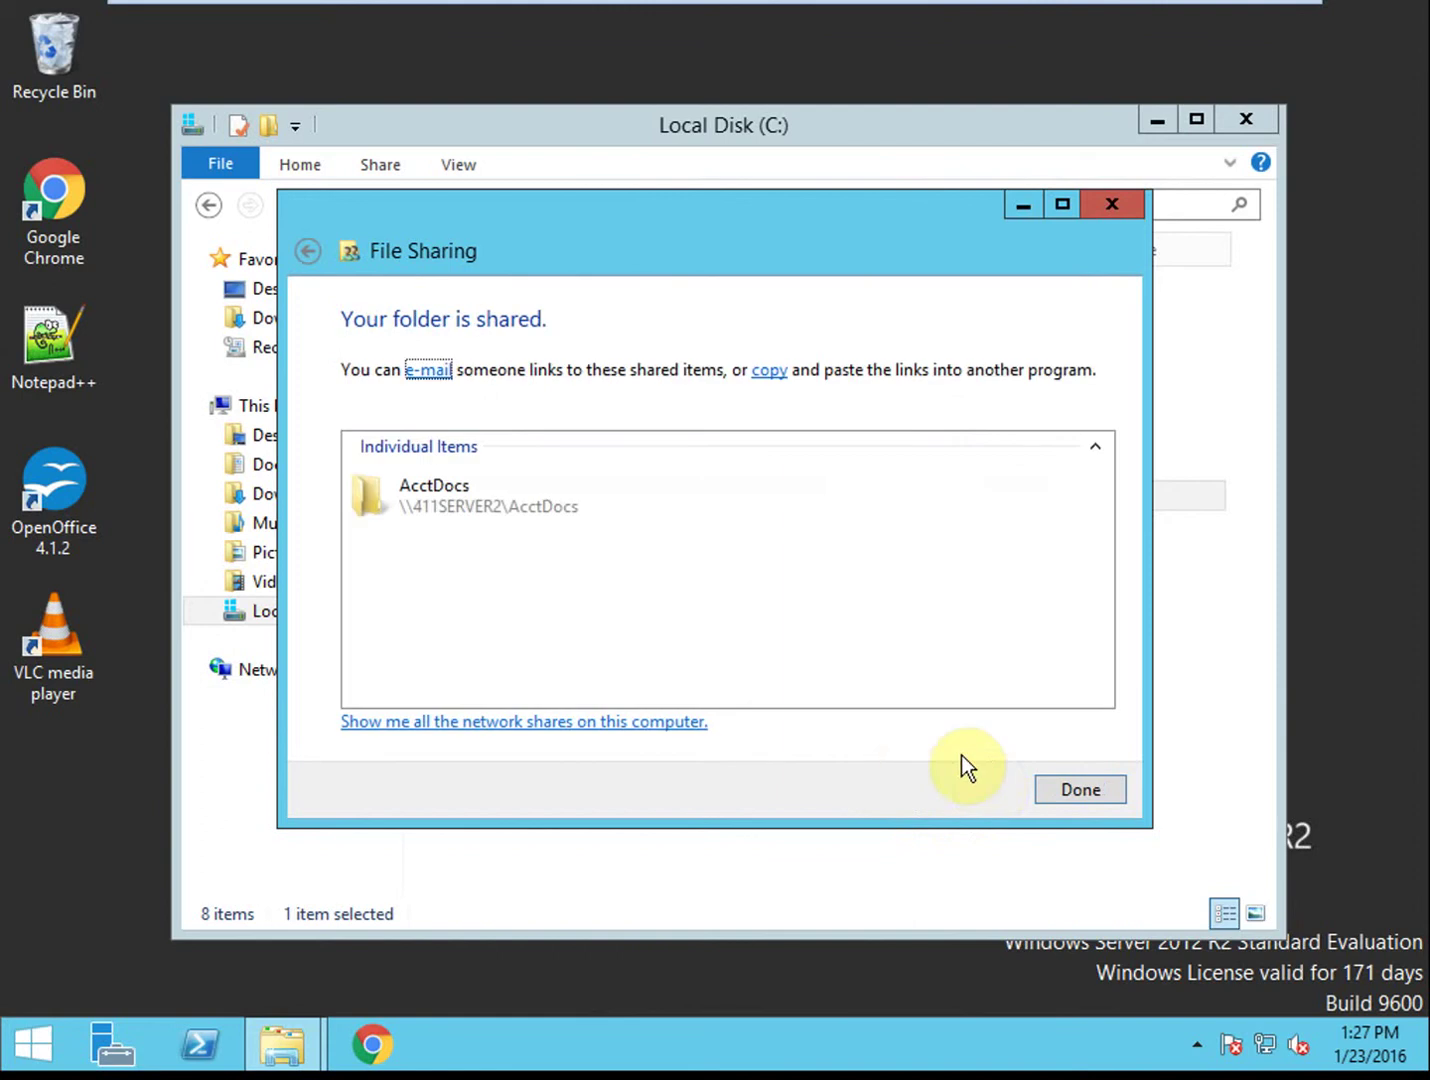
click(1066, 795)
click(1101, 596)
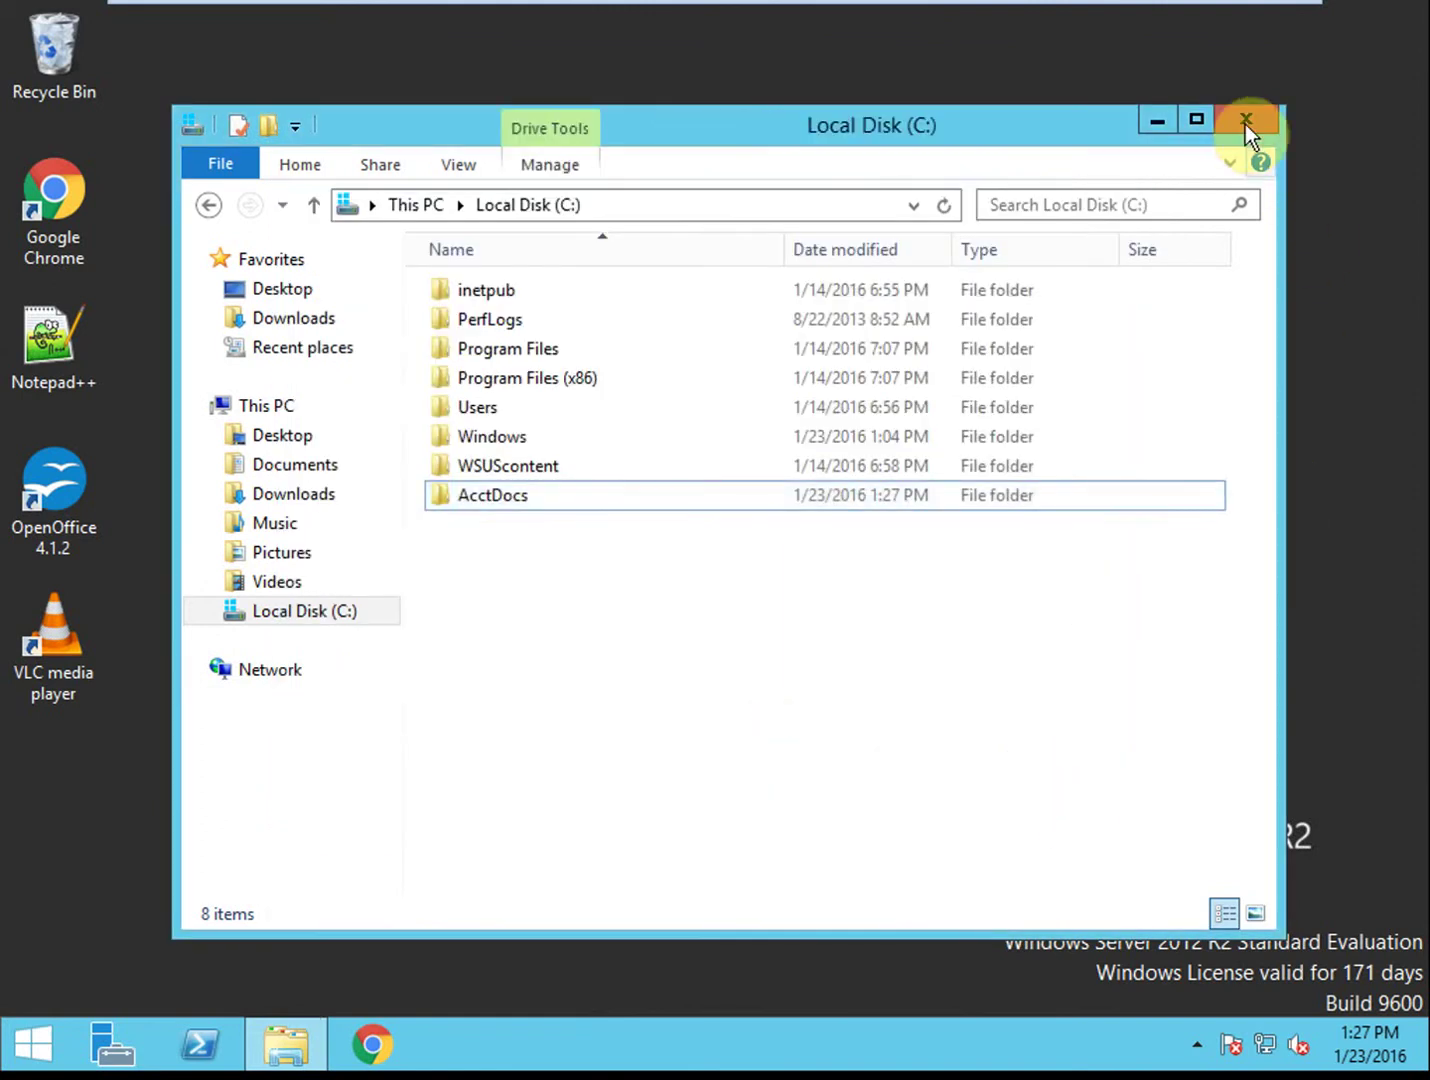
click(1245, 120)
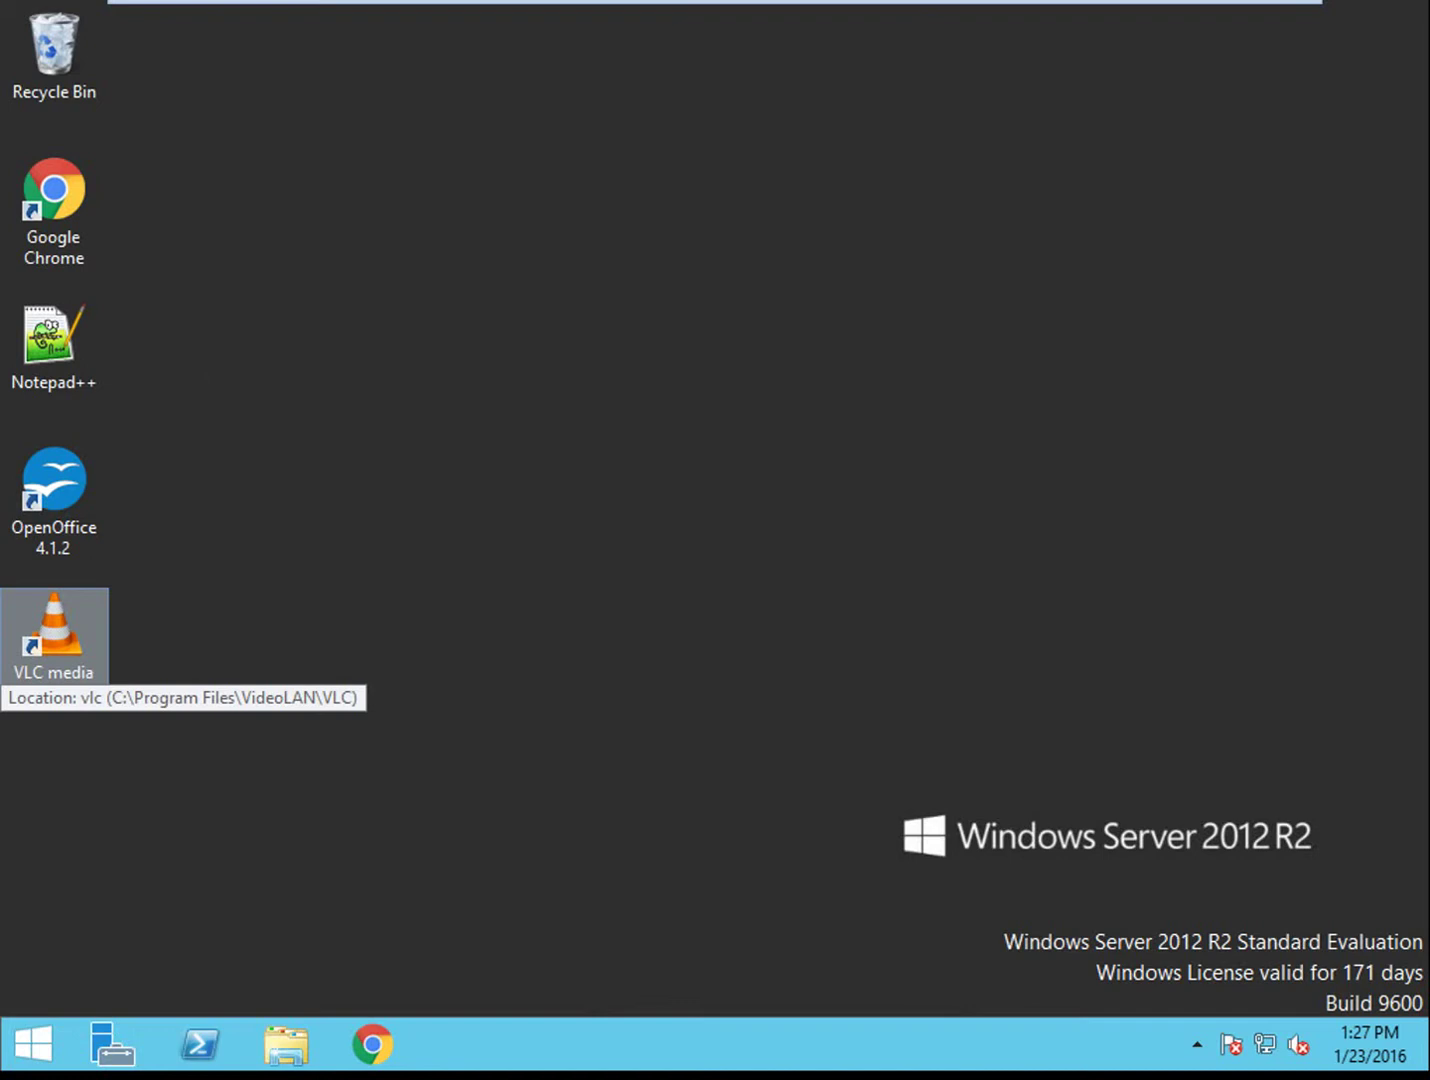
Step: Switch back to 411Server1 and launch DFS Management from a 'dfs' Start search
mouse_move(1009, 16)
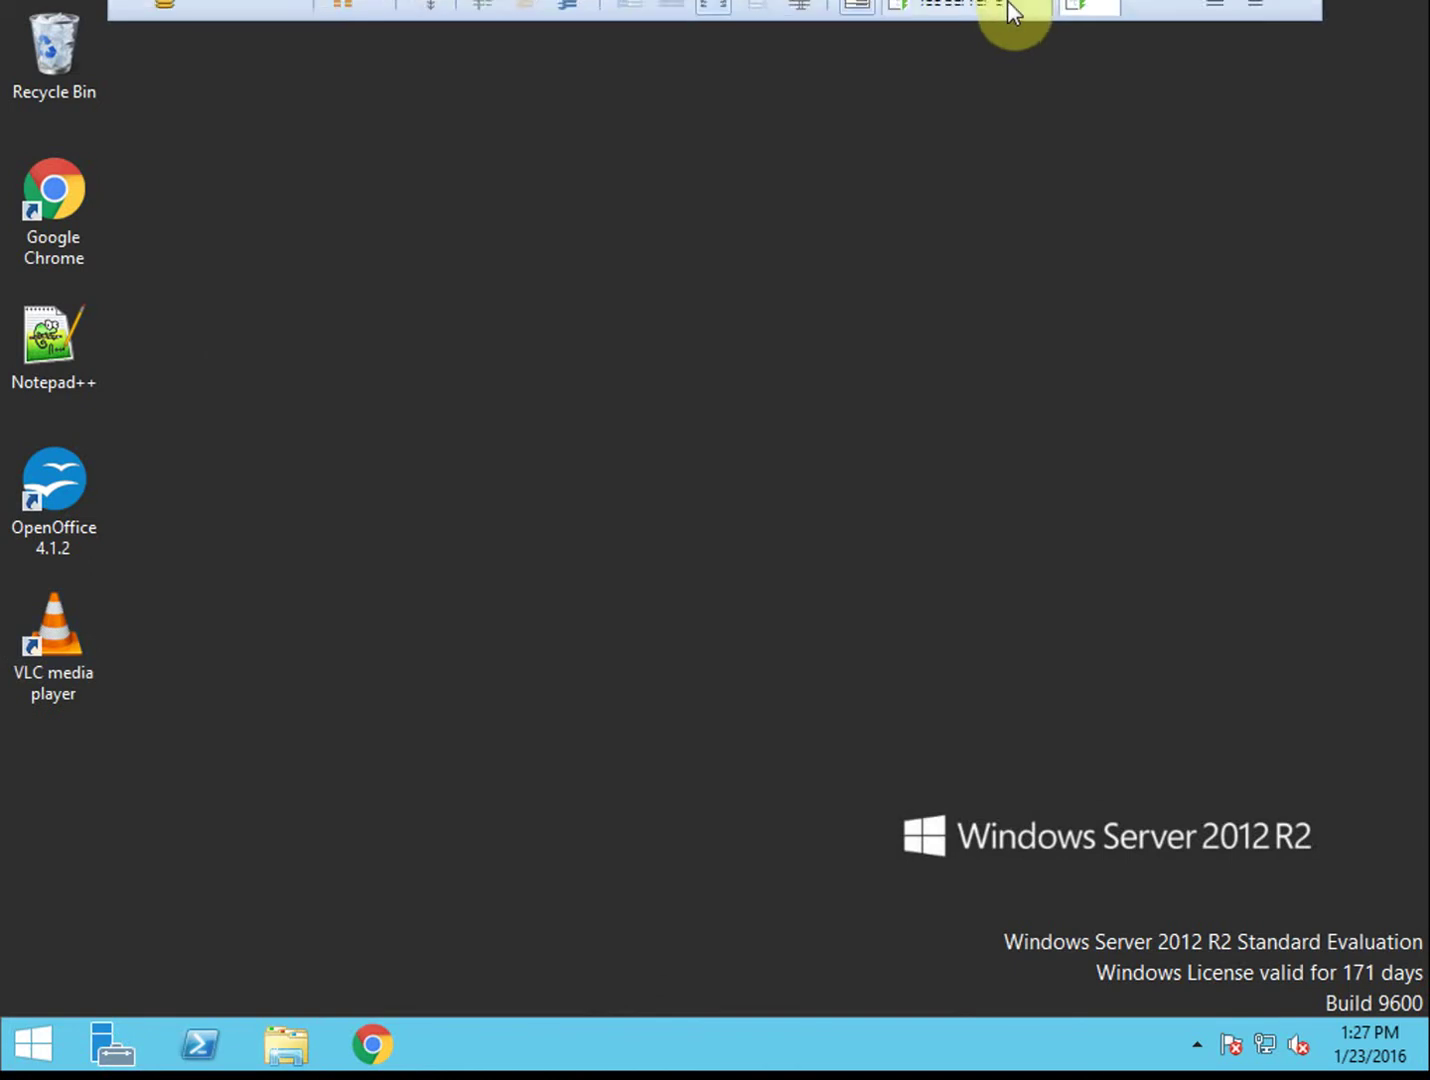
click(960, 33)
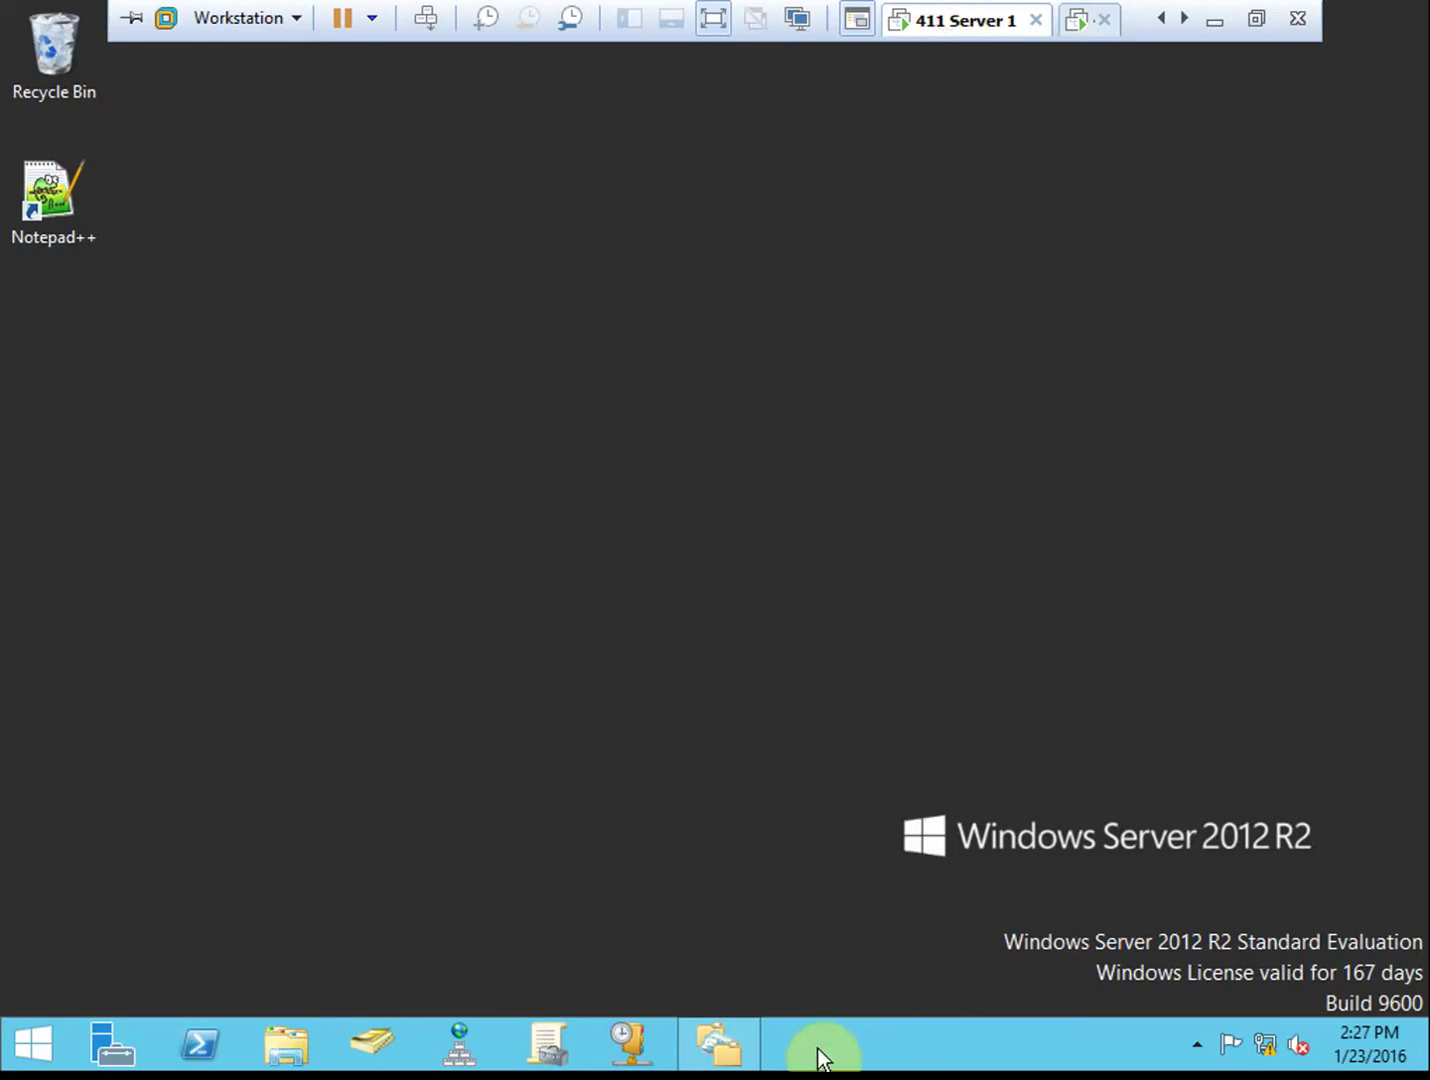
click(48, 1035)
text(dfs)
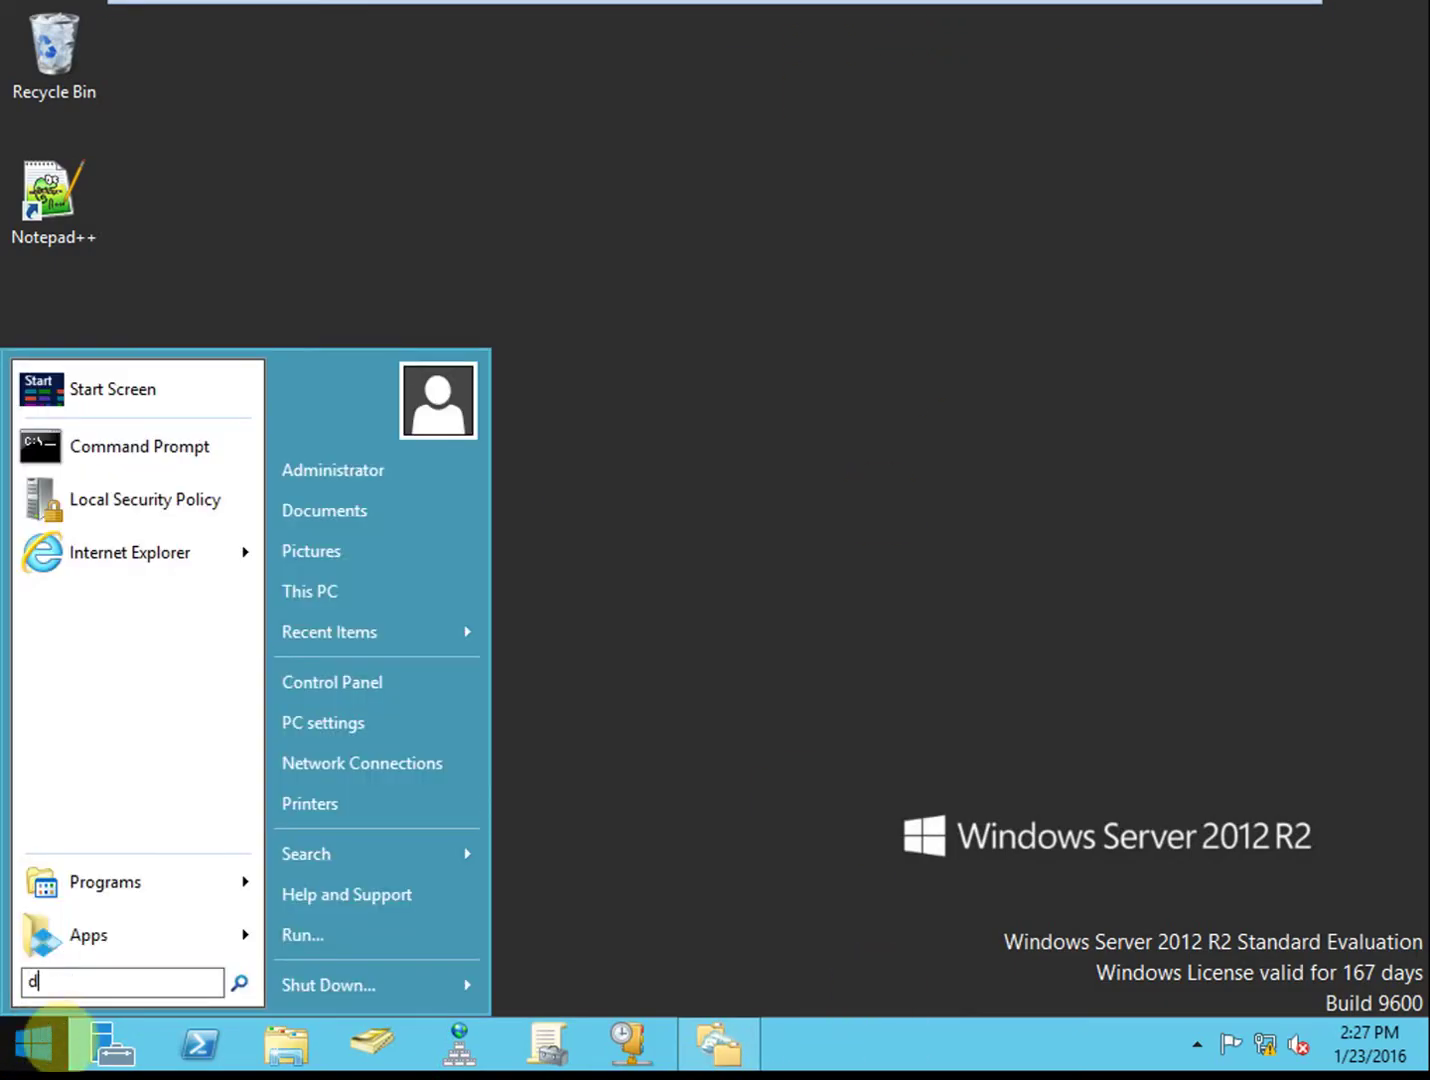
click(364, 759)
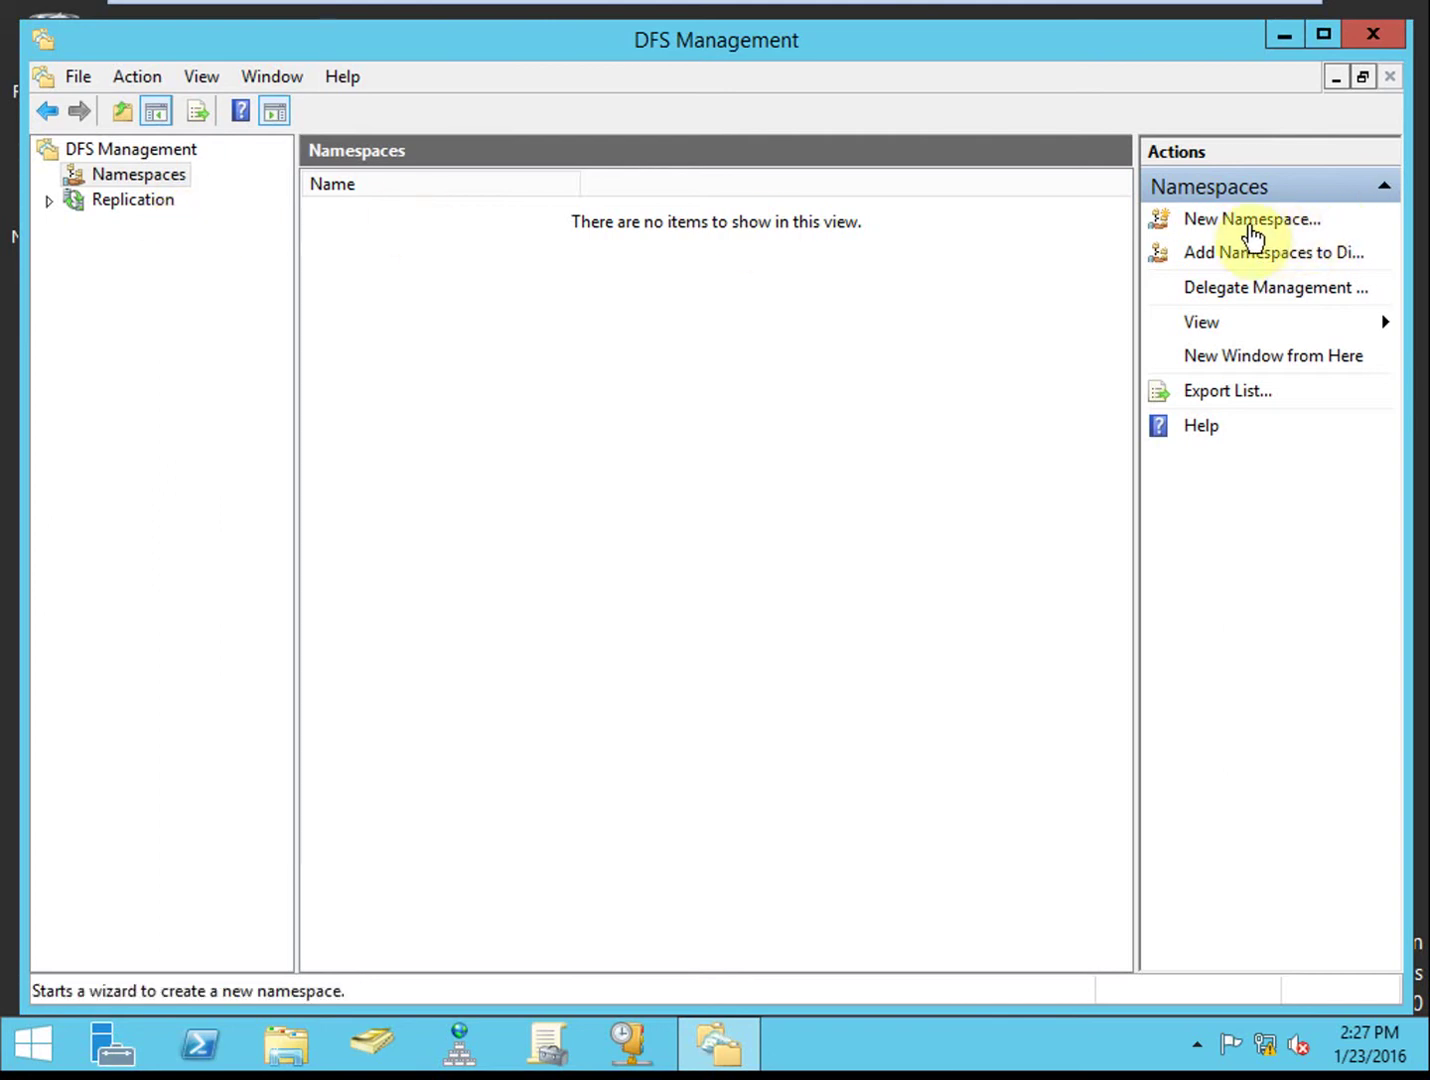
Step: Start a new namespace with 411Server1 as its namespace server and continue
click(1242, 221)
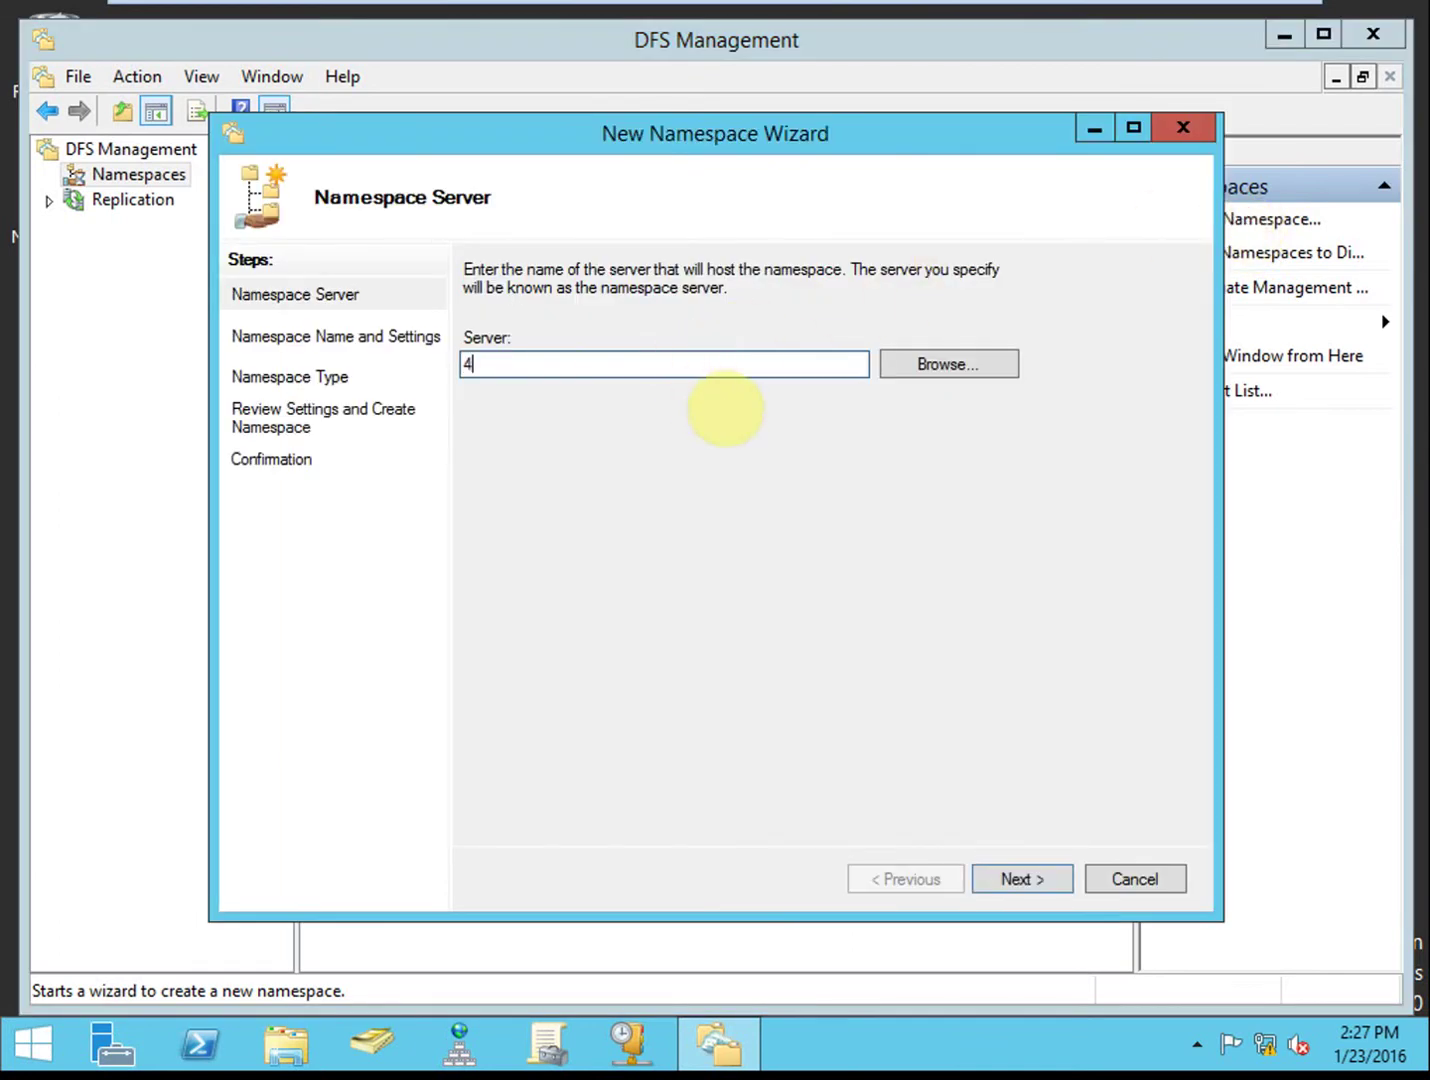
text(11Server1)
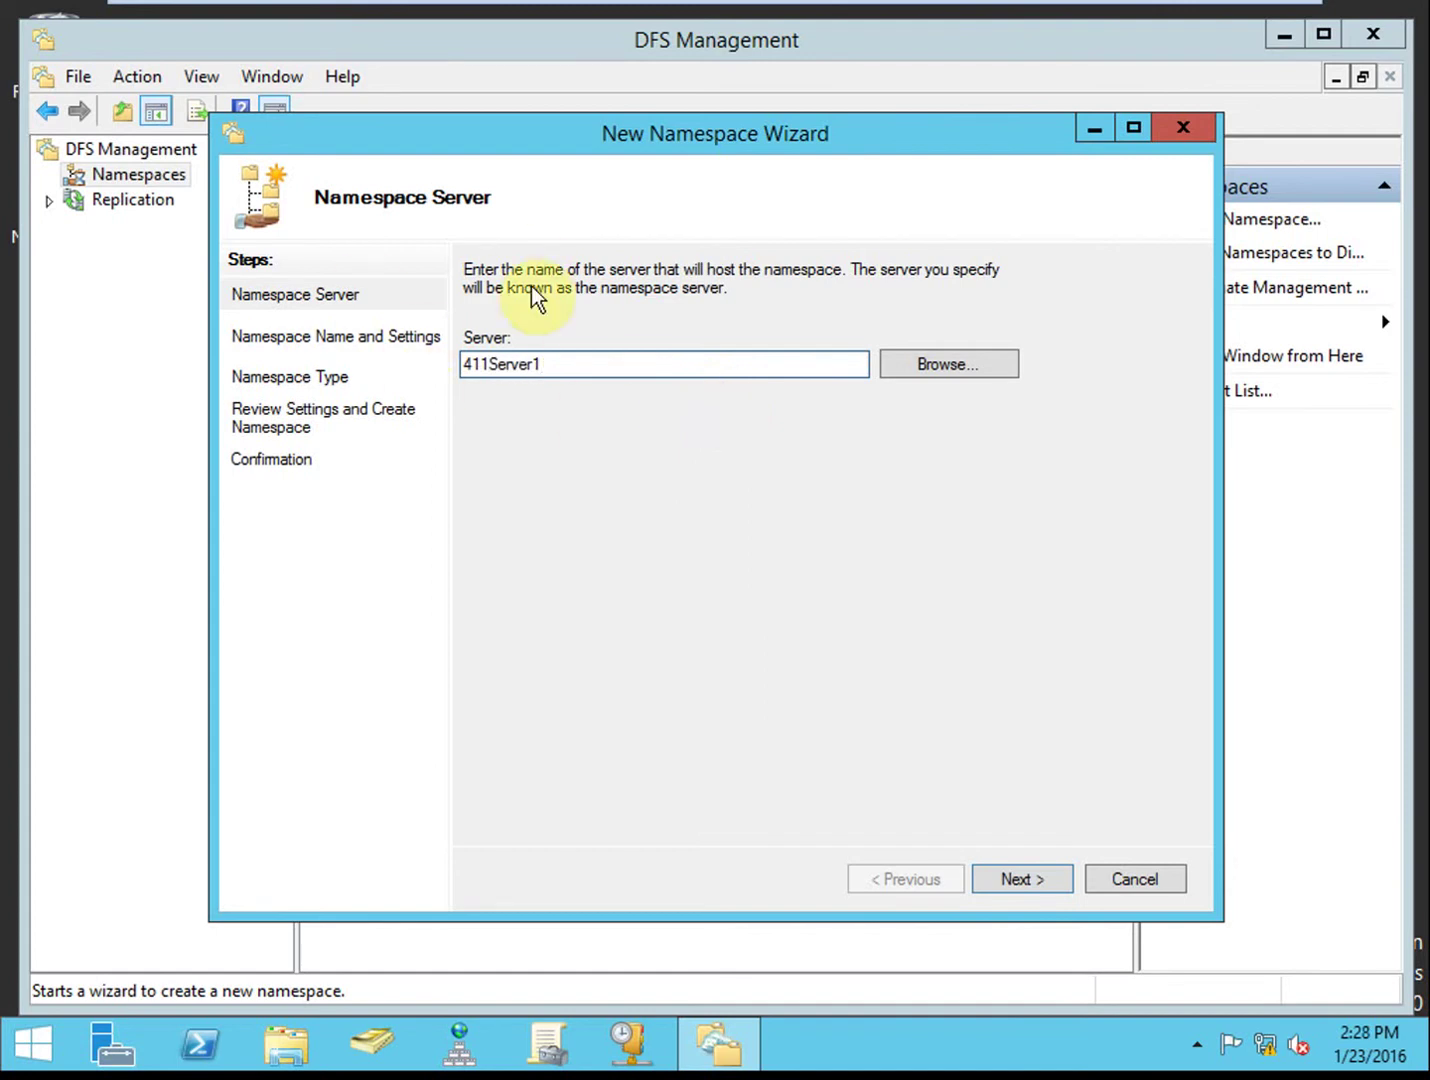
click(1013, 881)
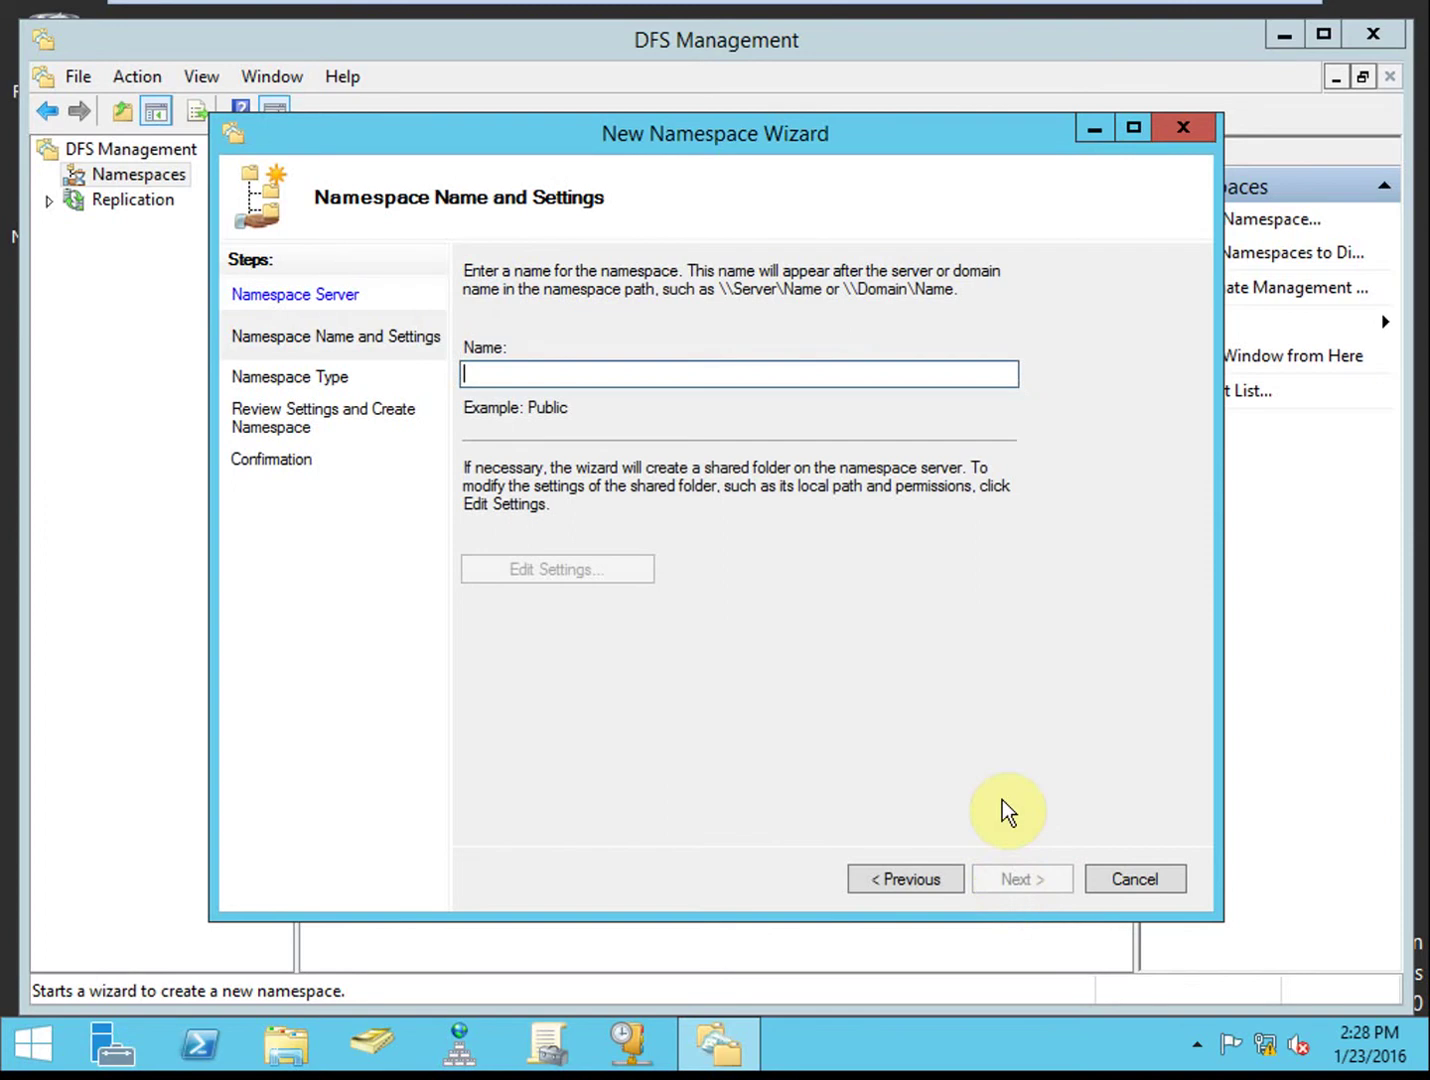
Step: Name the namespace AllShares, keep its C:\DFSRoots\AllShares read-only folder settings, and continue
click(636, 368)
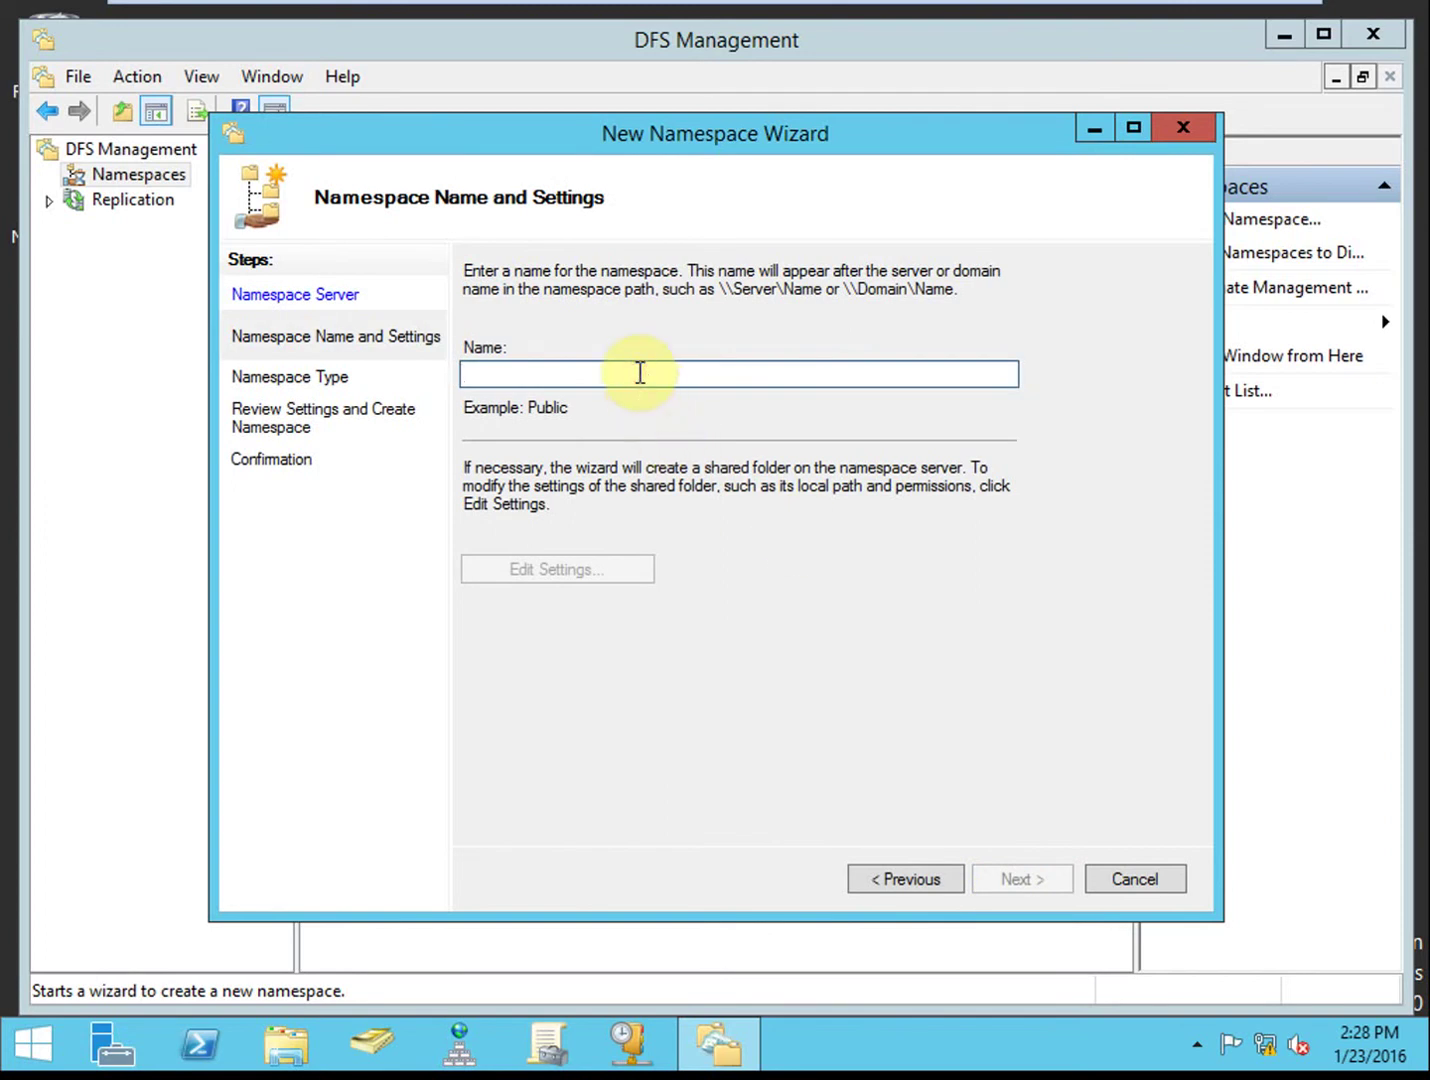
text(A)
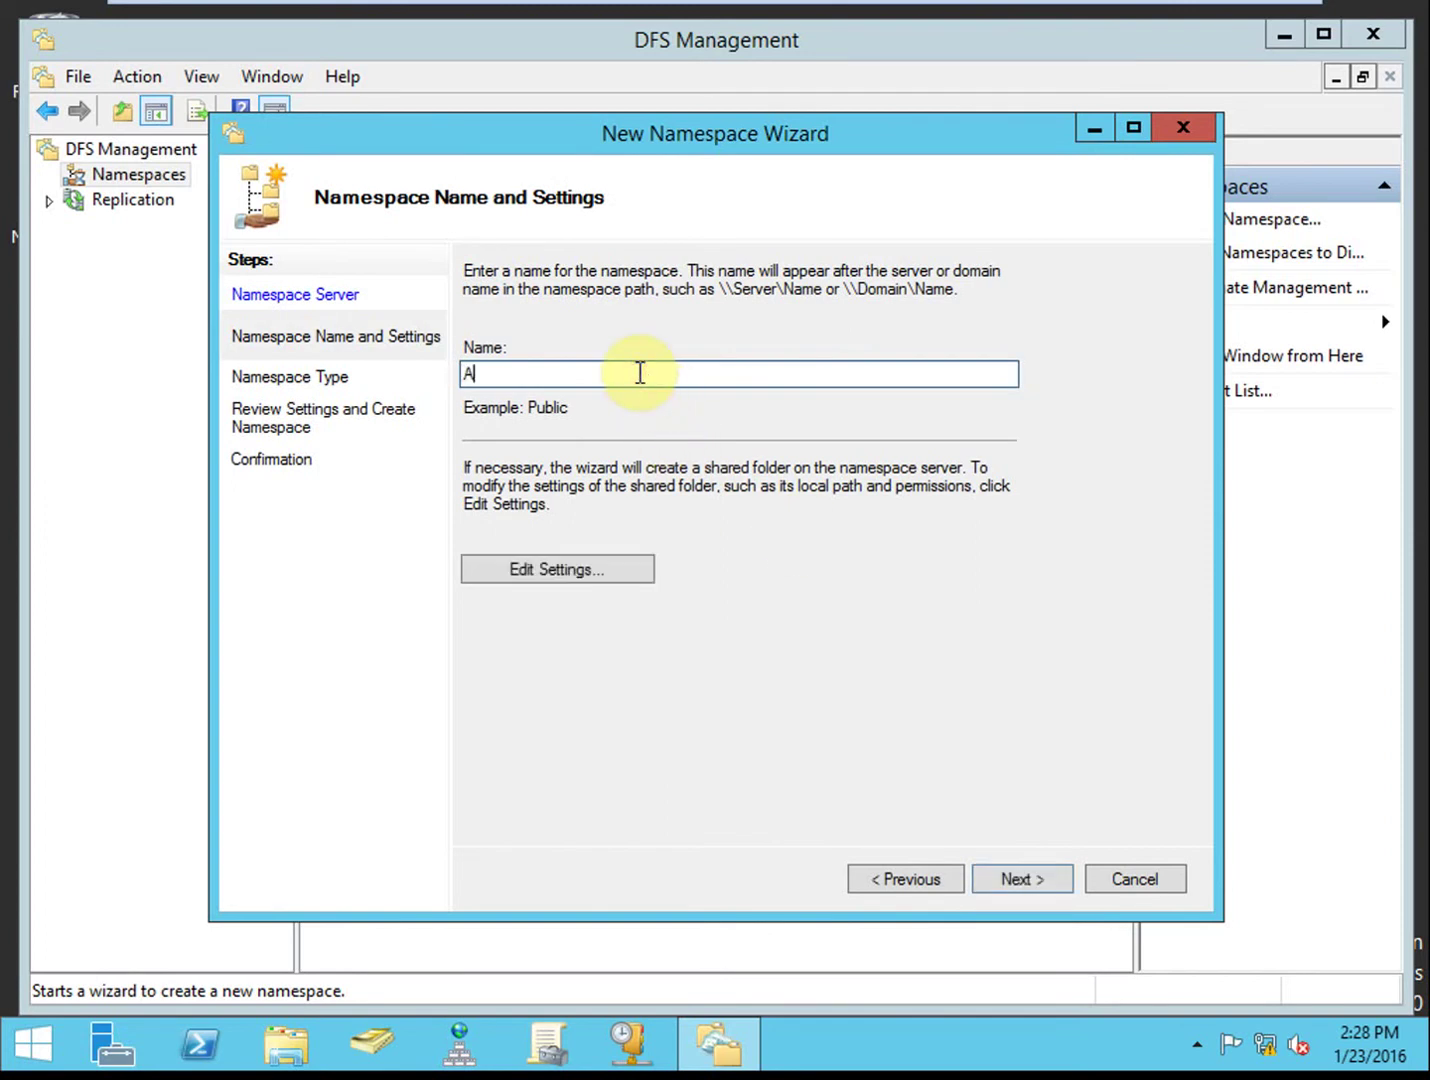
text(llShares)
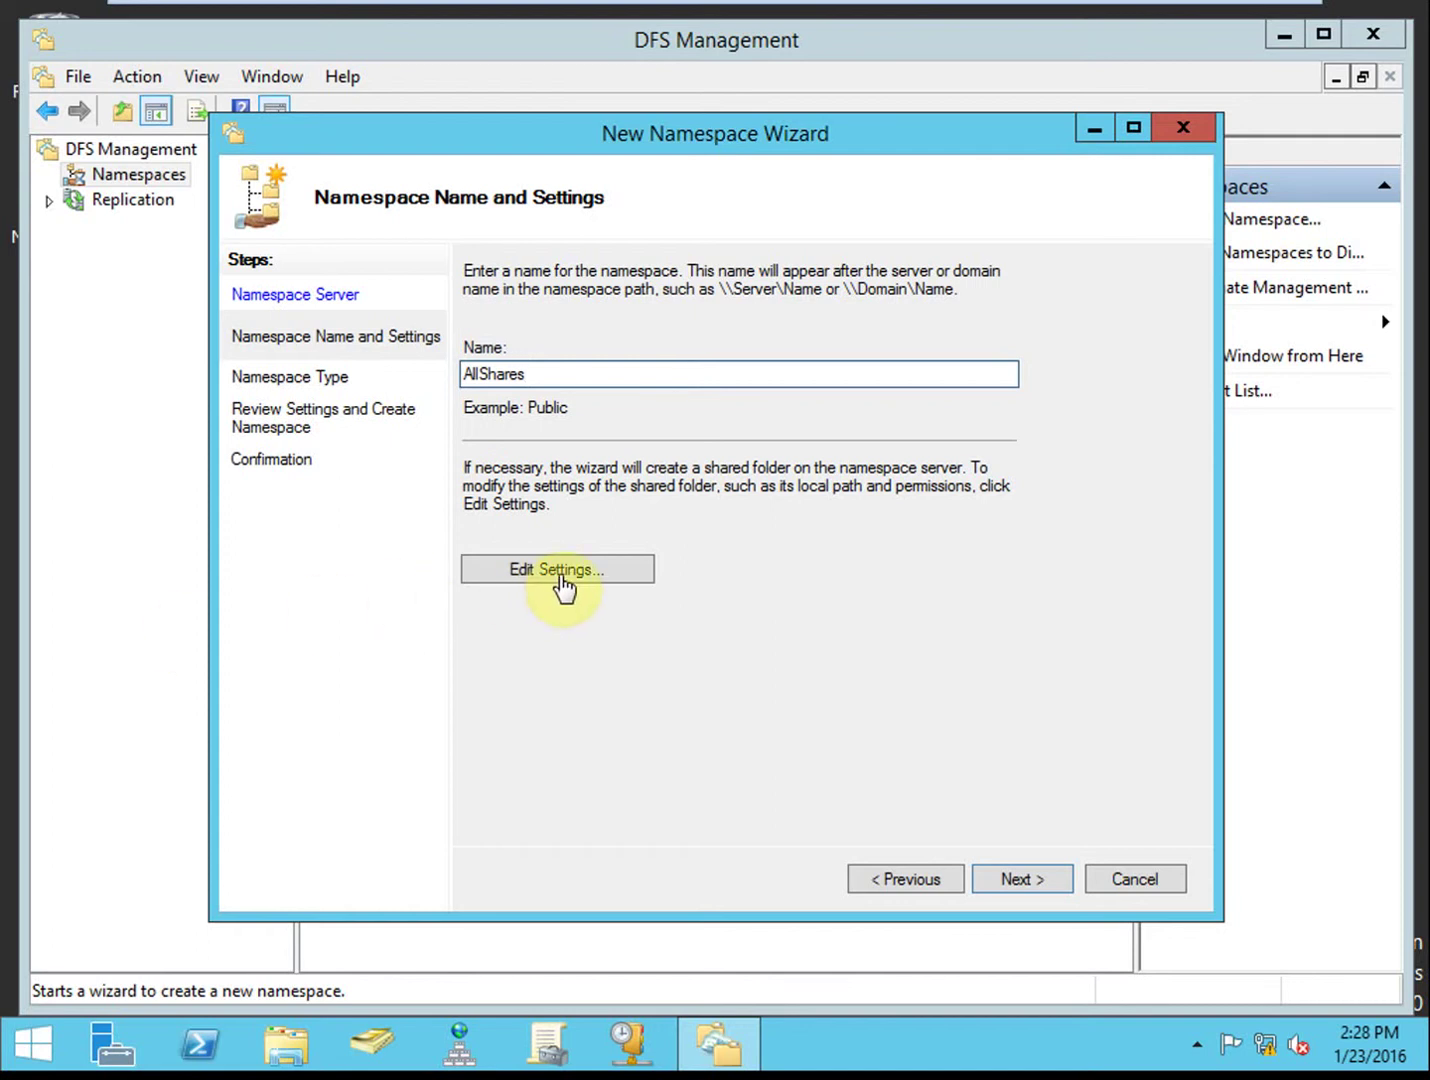
click(583, 568)
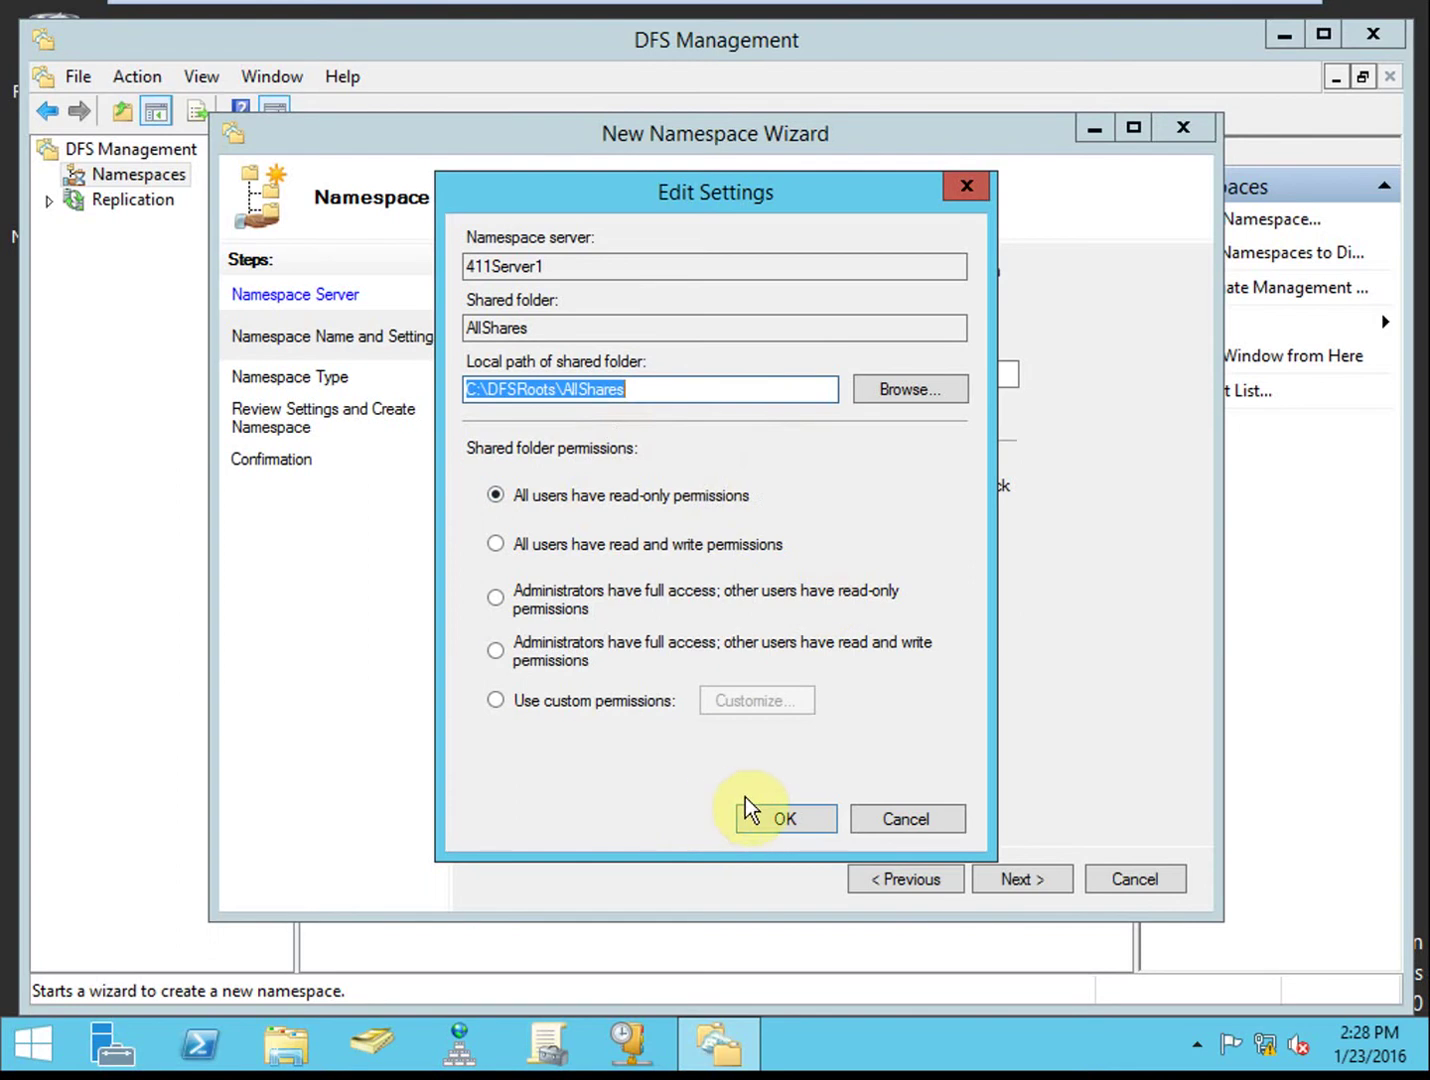
click(801, 818)
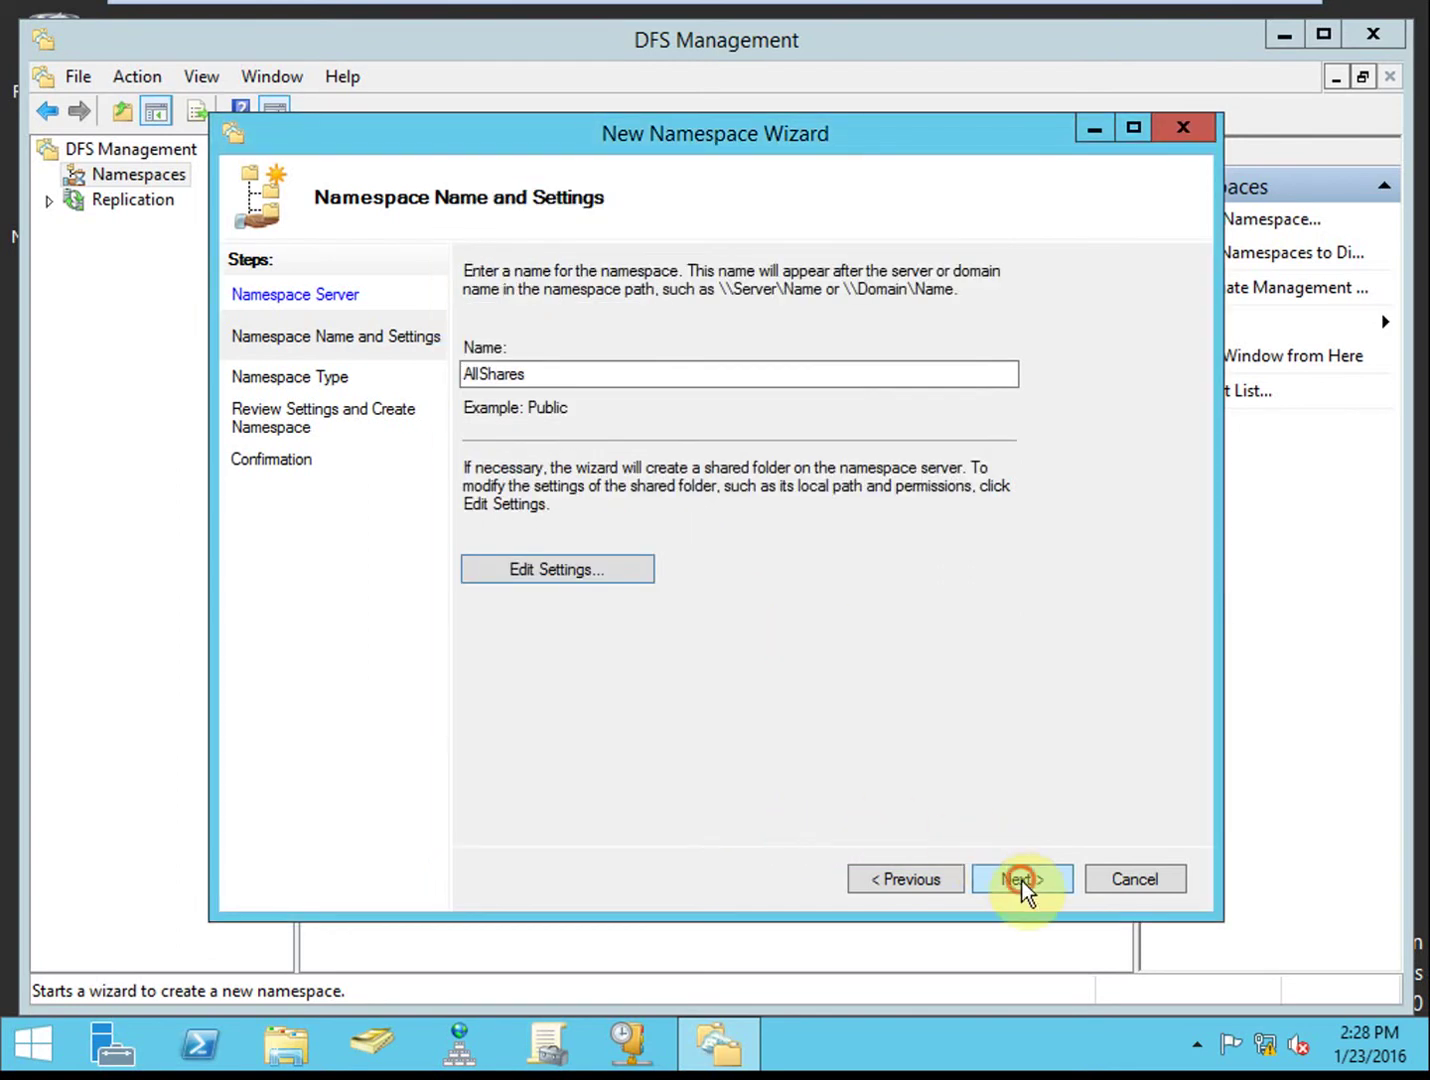
click(1018, 881)
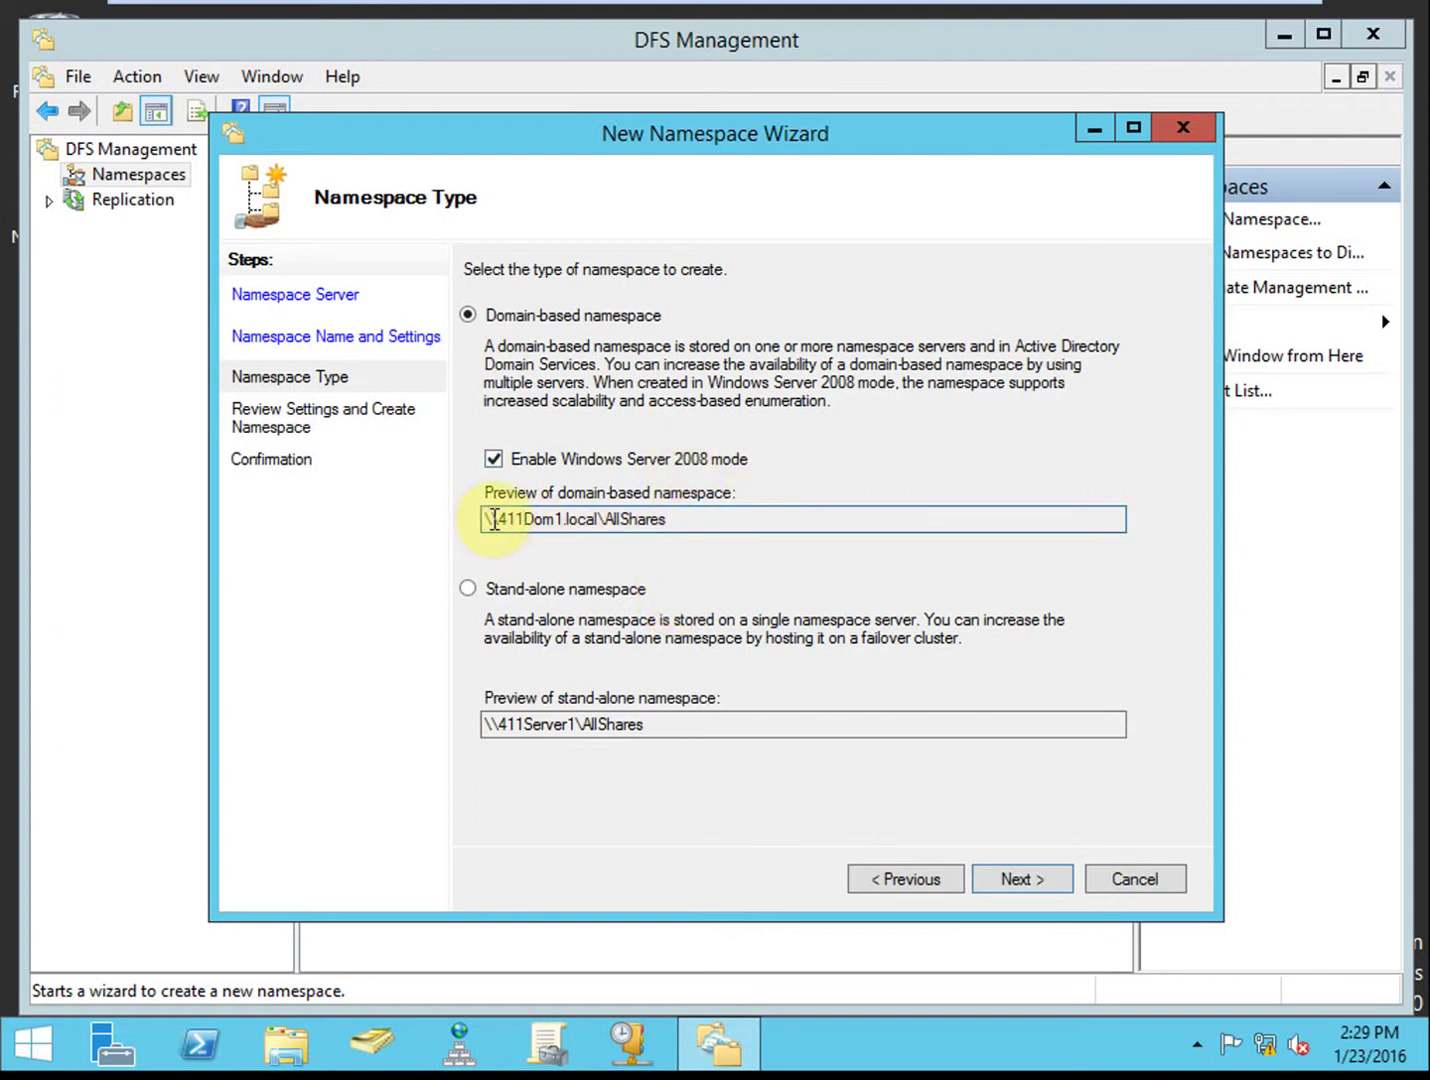
Step: Keep the domain-based \\411Dom1.local\AllShares type with Windows Server 2008 mode enabled
drag(494, 520, 597, 520)
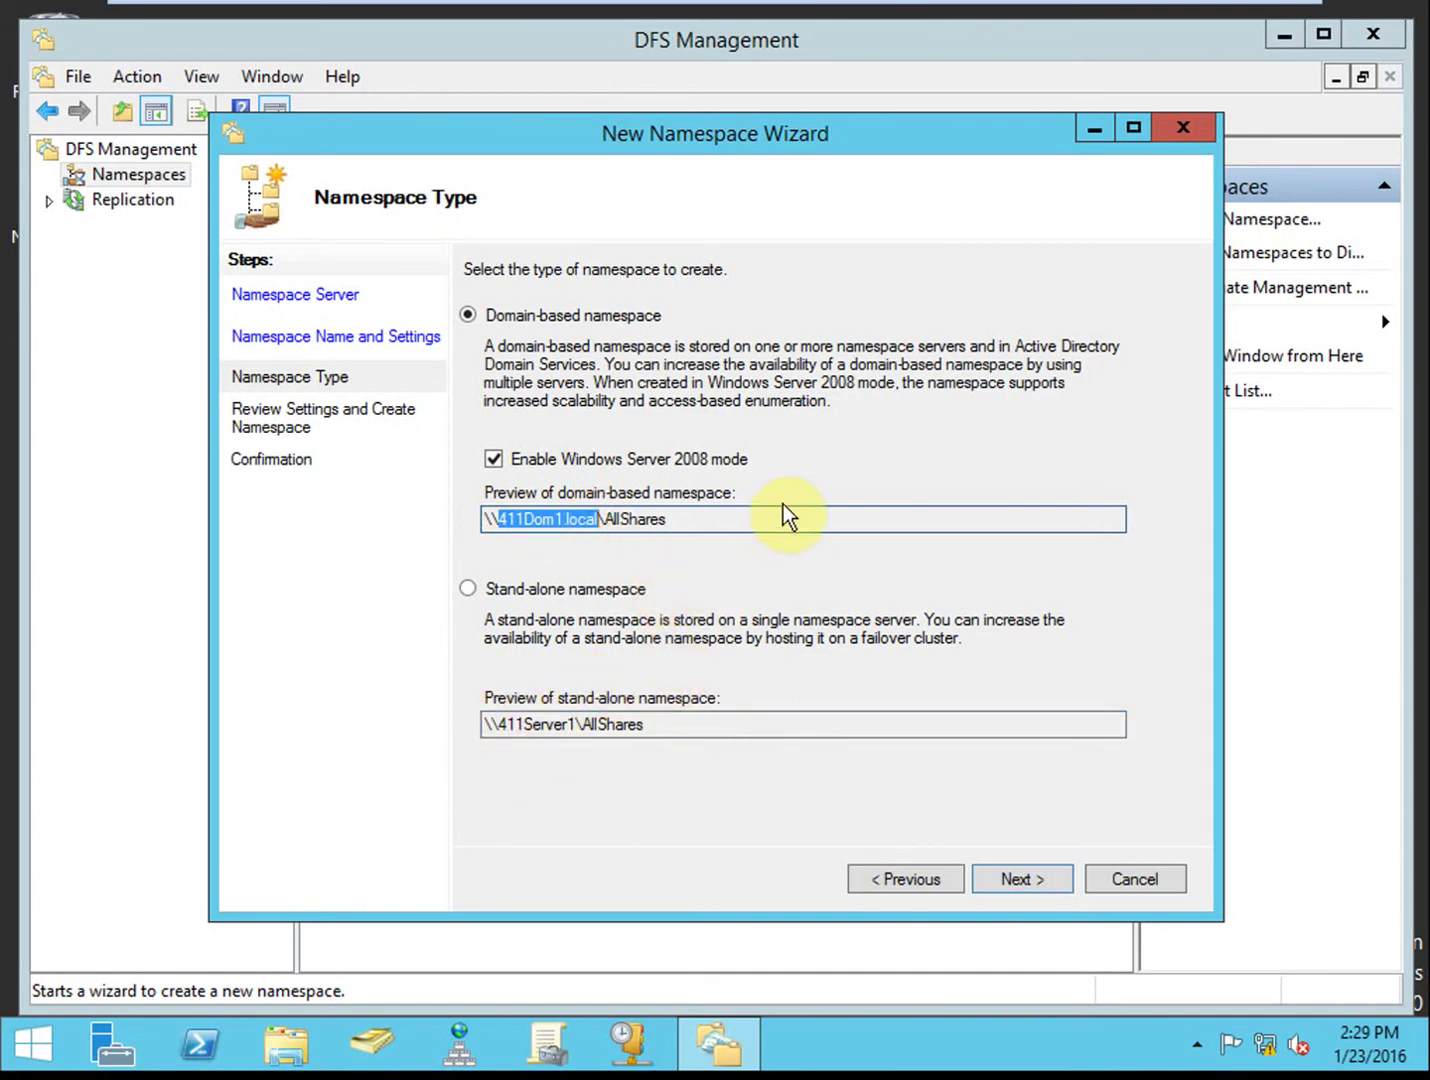
click(822, 462)
click(822, 463)
Step: Review the settings, create the \\411Dom1.local\AllShares namespace, and close the wizard
click(1043, 877)
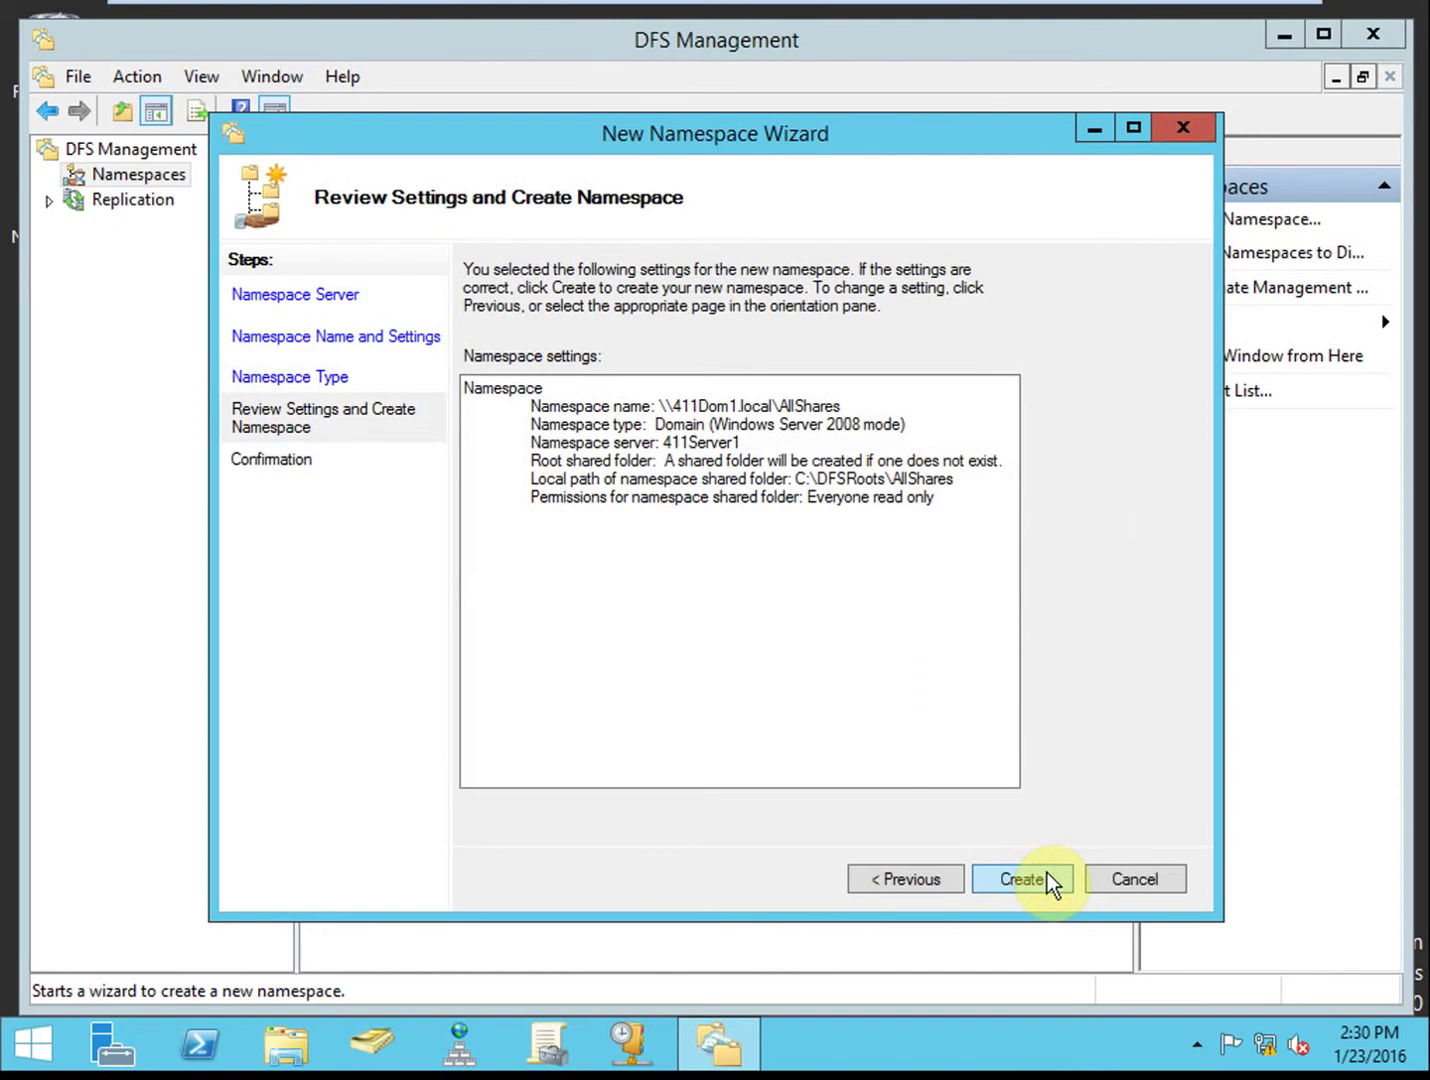
click(1022, 879)
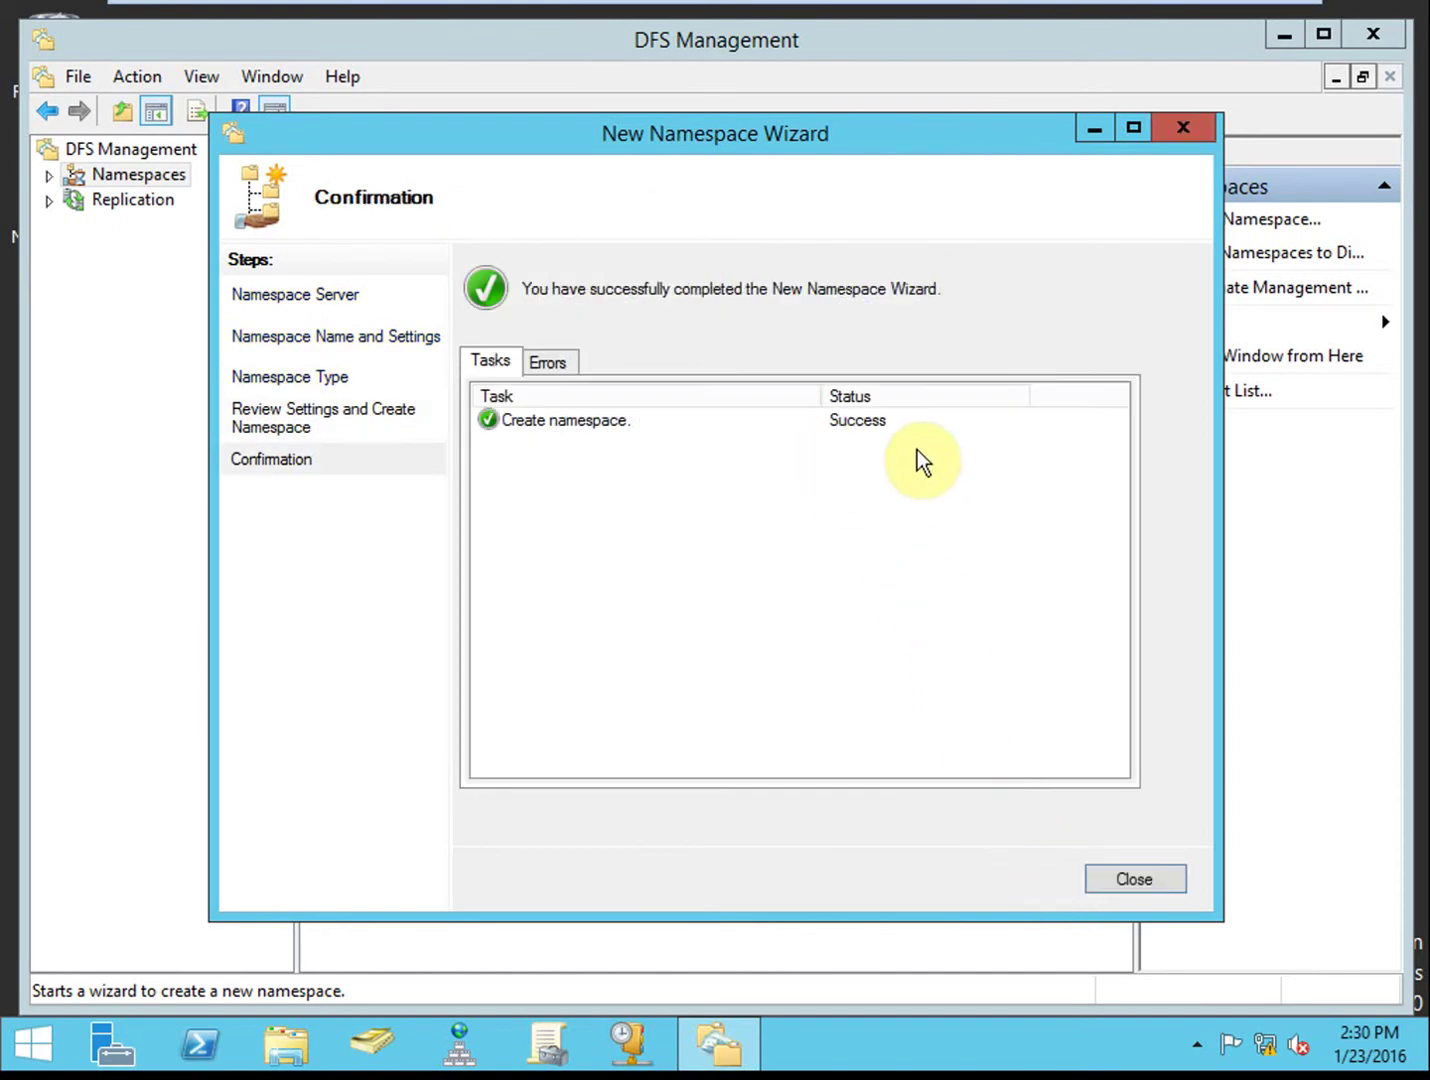
click(1130, 891)
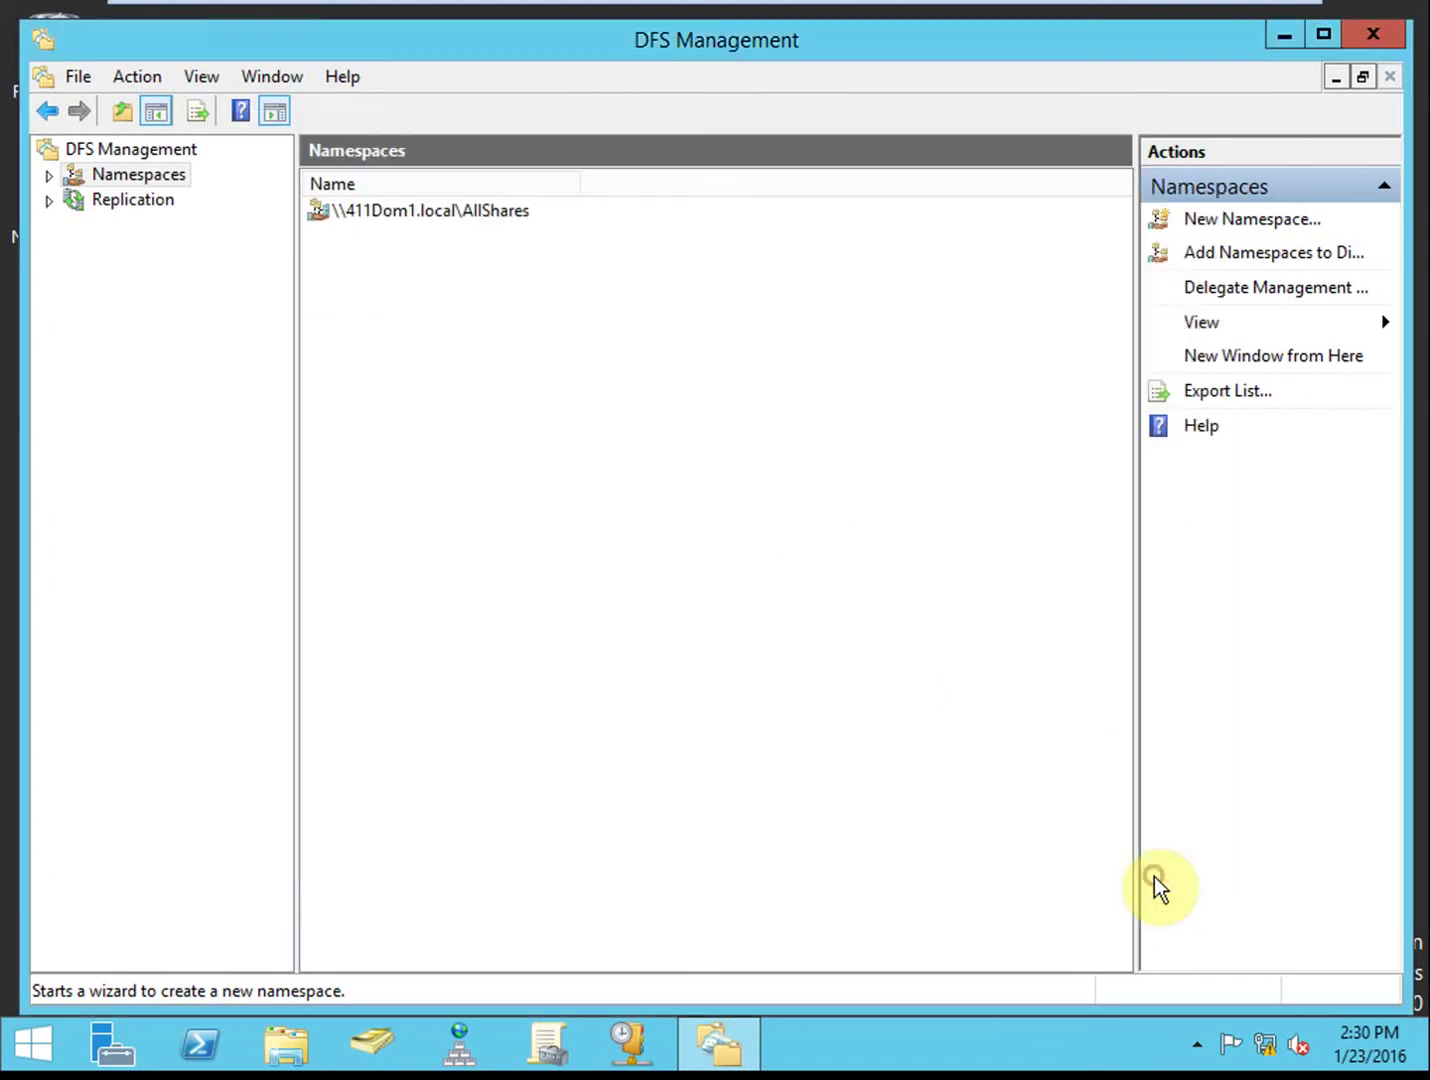
Step: Open \\411Dom1.local\AllShares, confirm 411SERVER1 hosts it, then return to its empty folder list
click(48, 176)
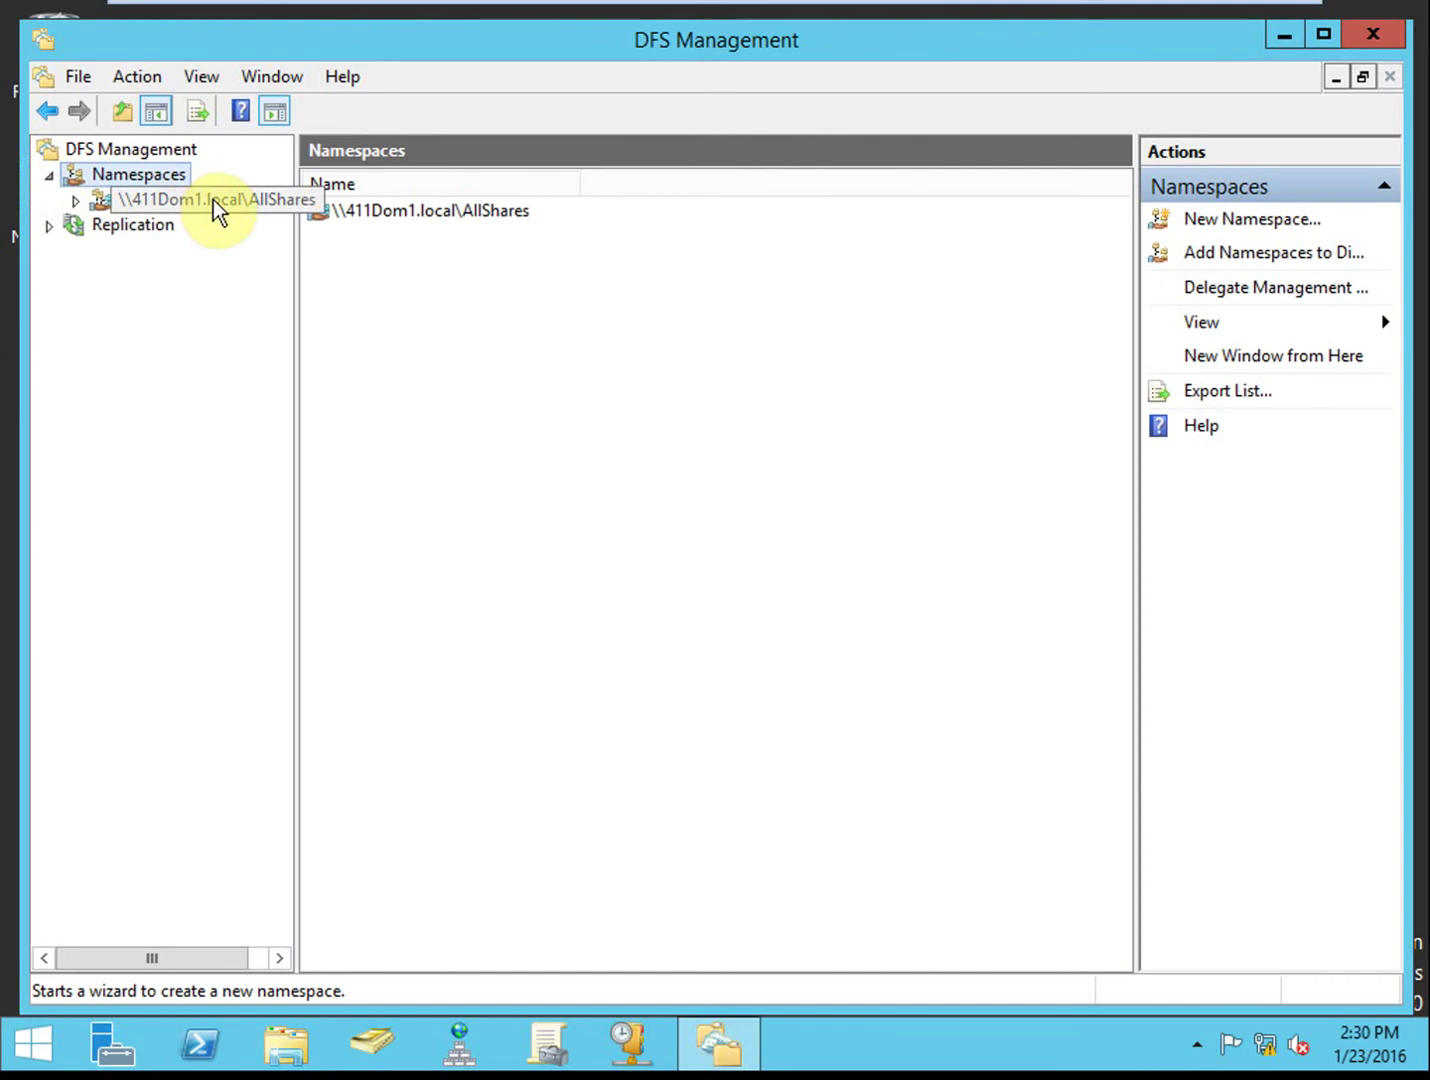
click(187, 198)
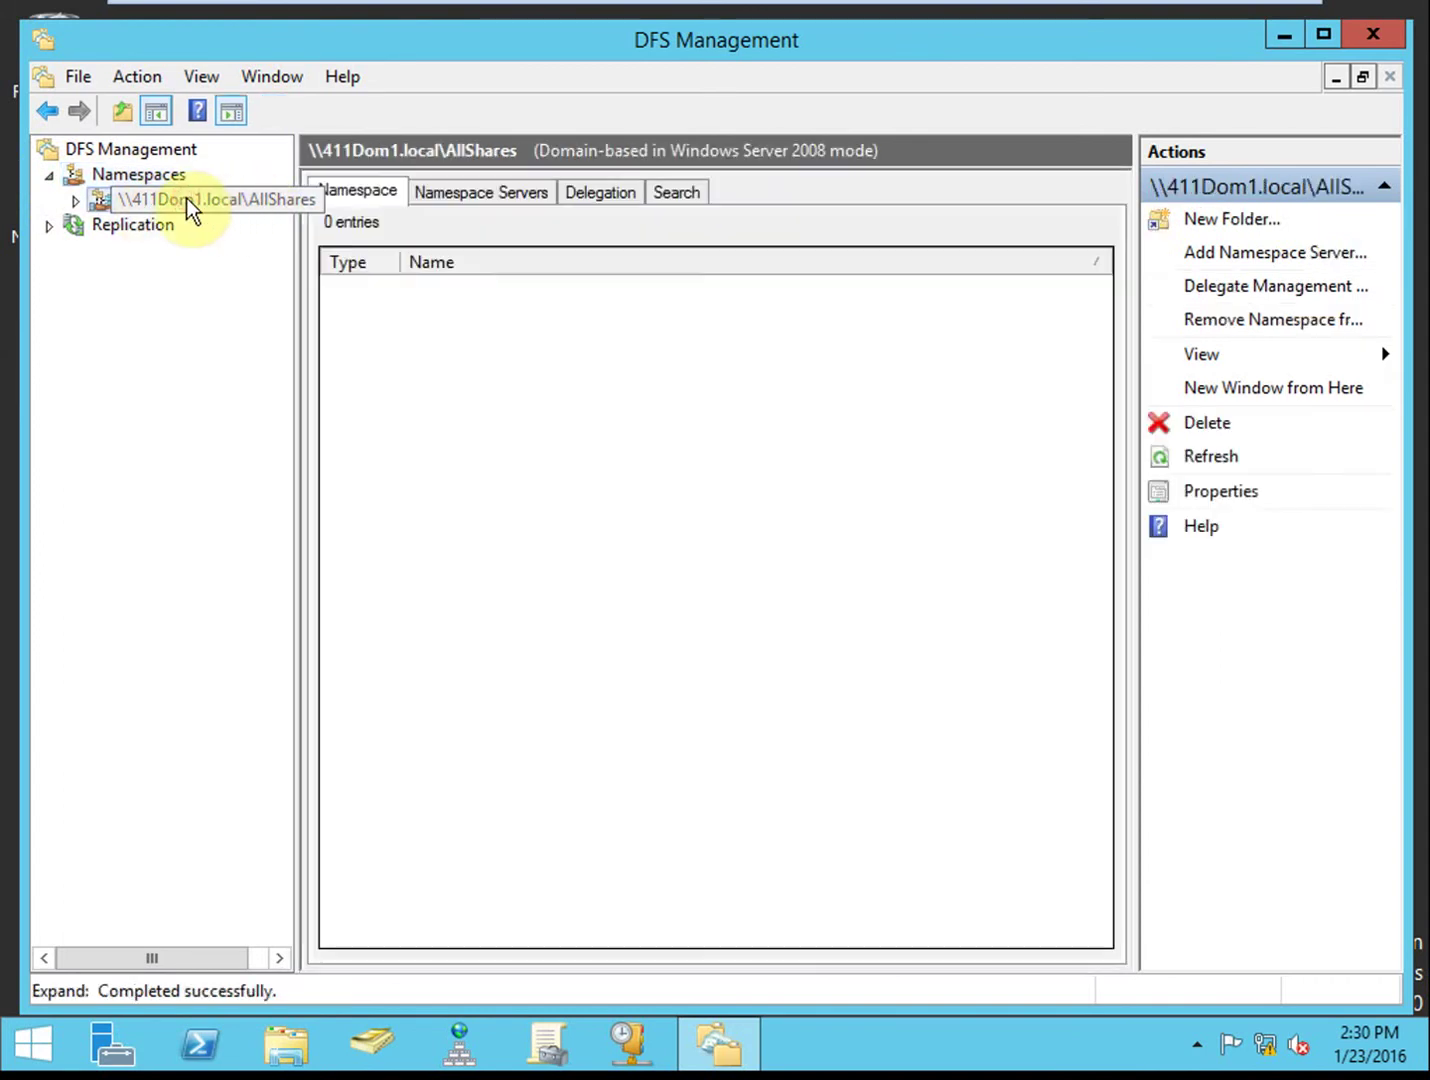
click(540, 196)
click(715, 290)
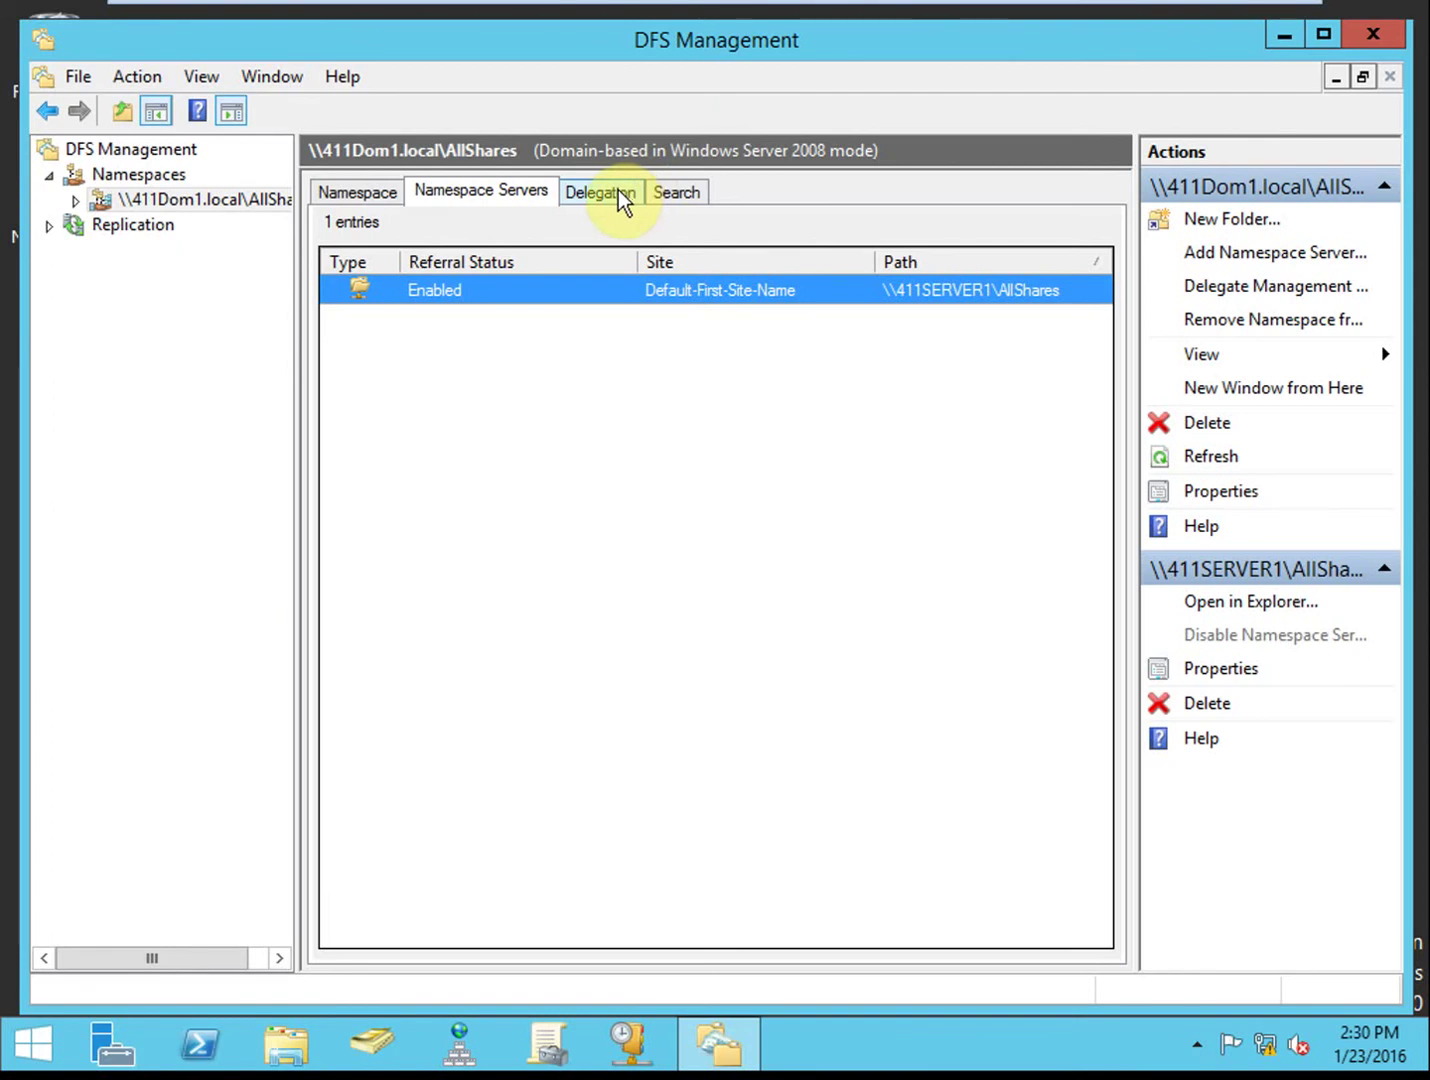
click(339, 195)
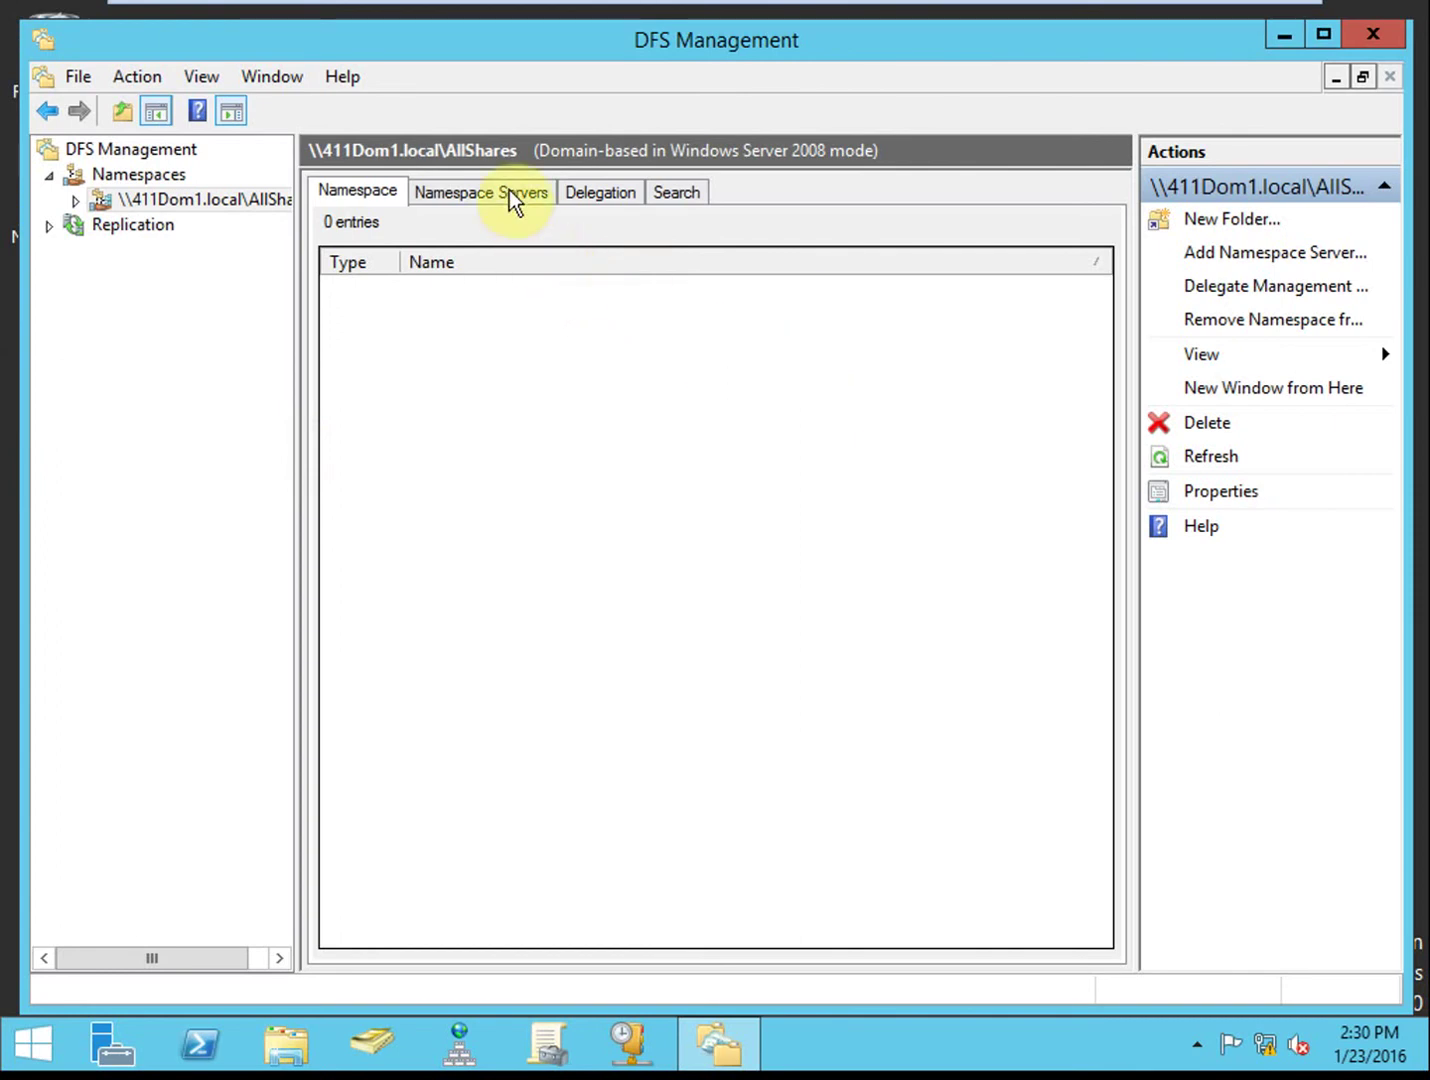
Step: Start a new folder in the AllShares namespace and name it Marketing
right_click(224, 198)
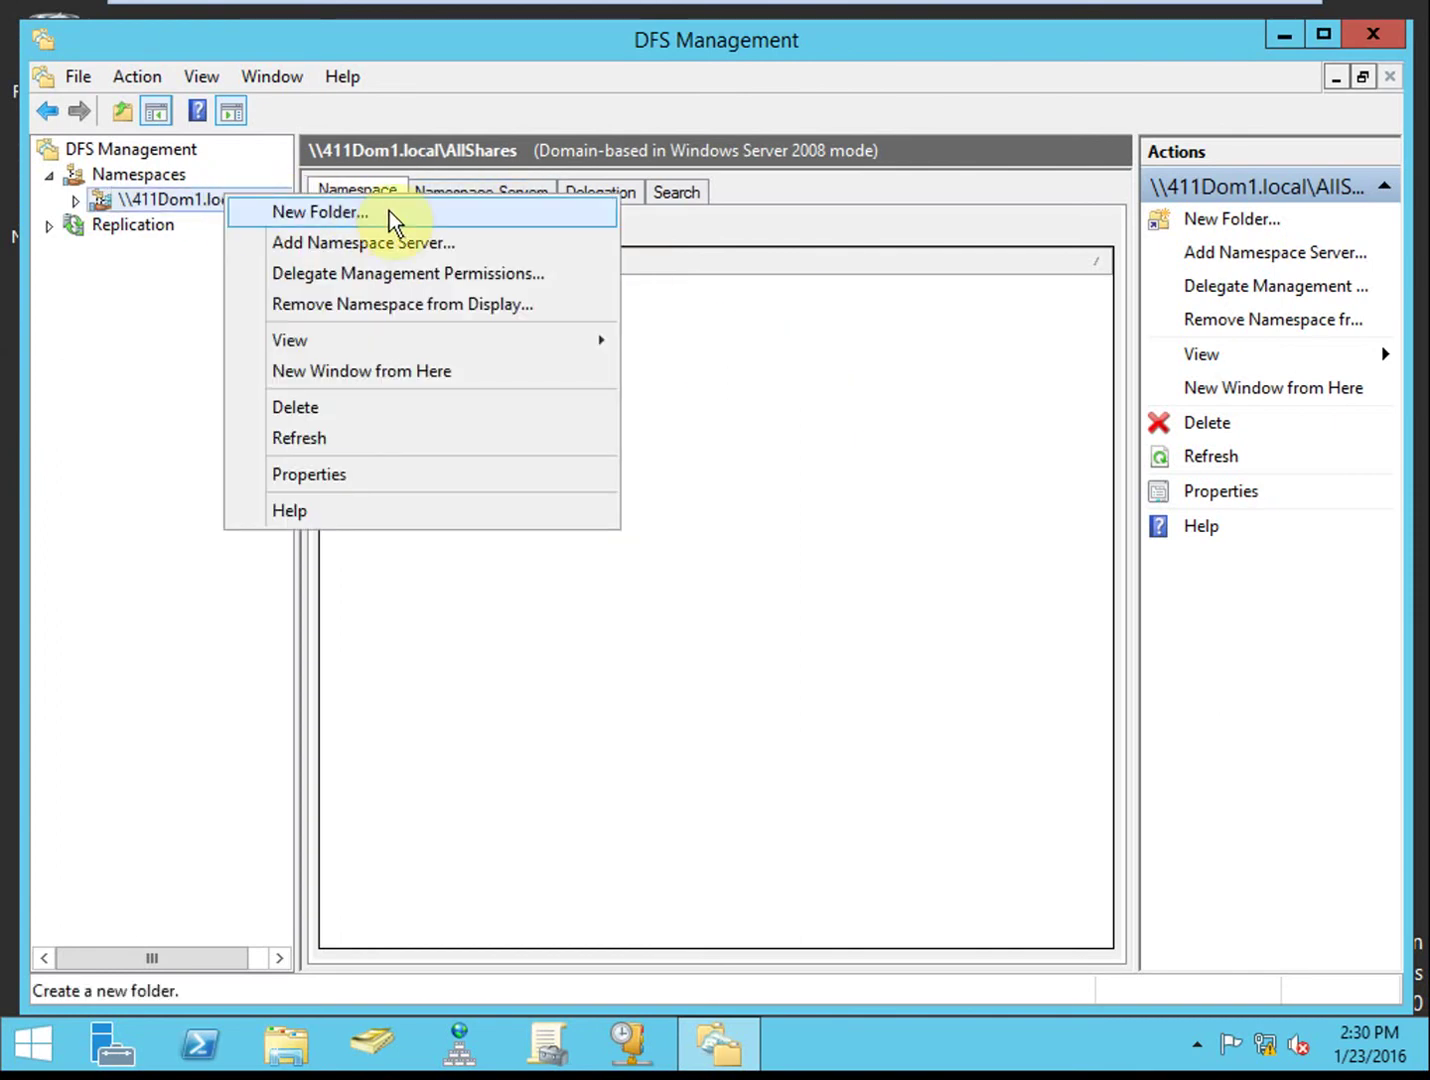
click(955, 326)
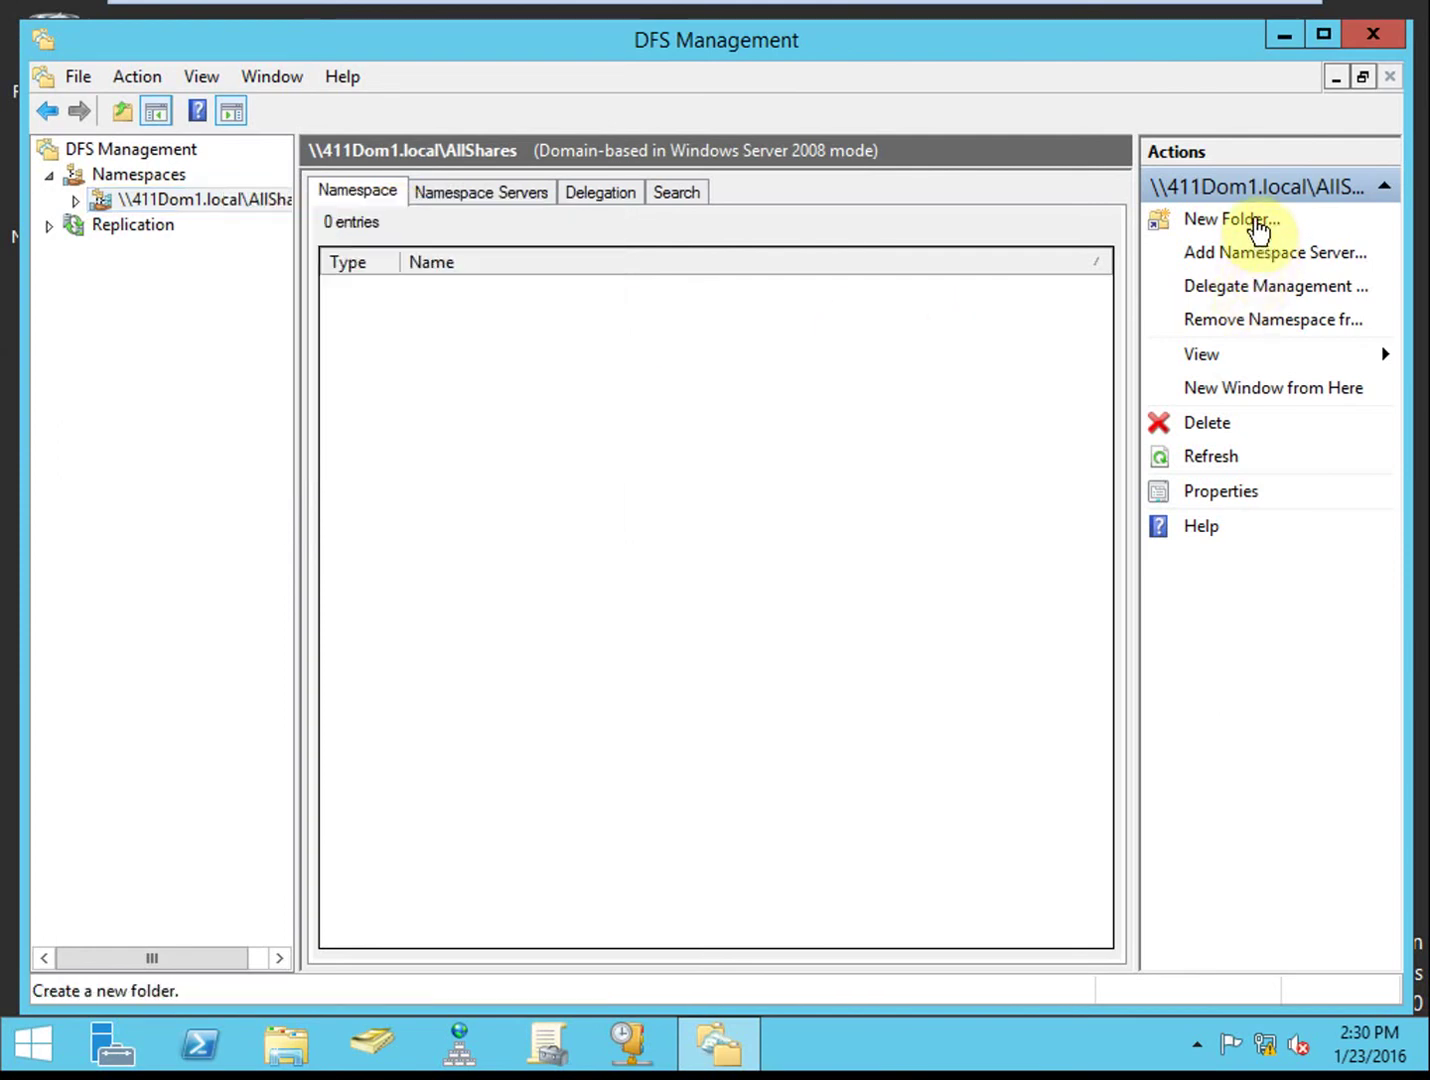
click(1255, 226)
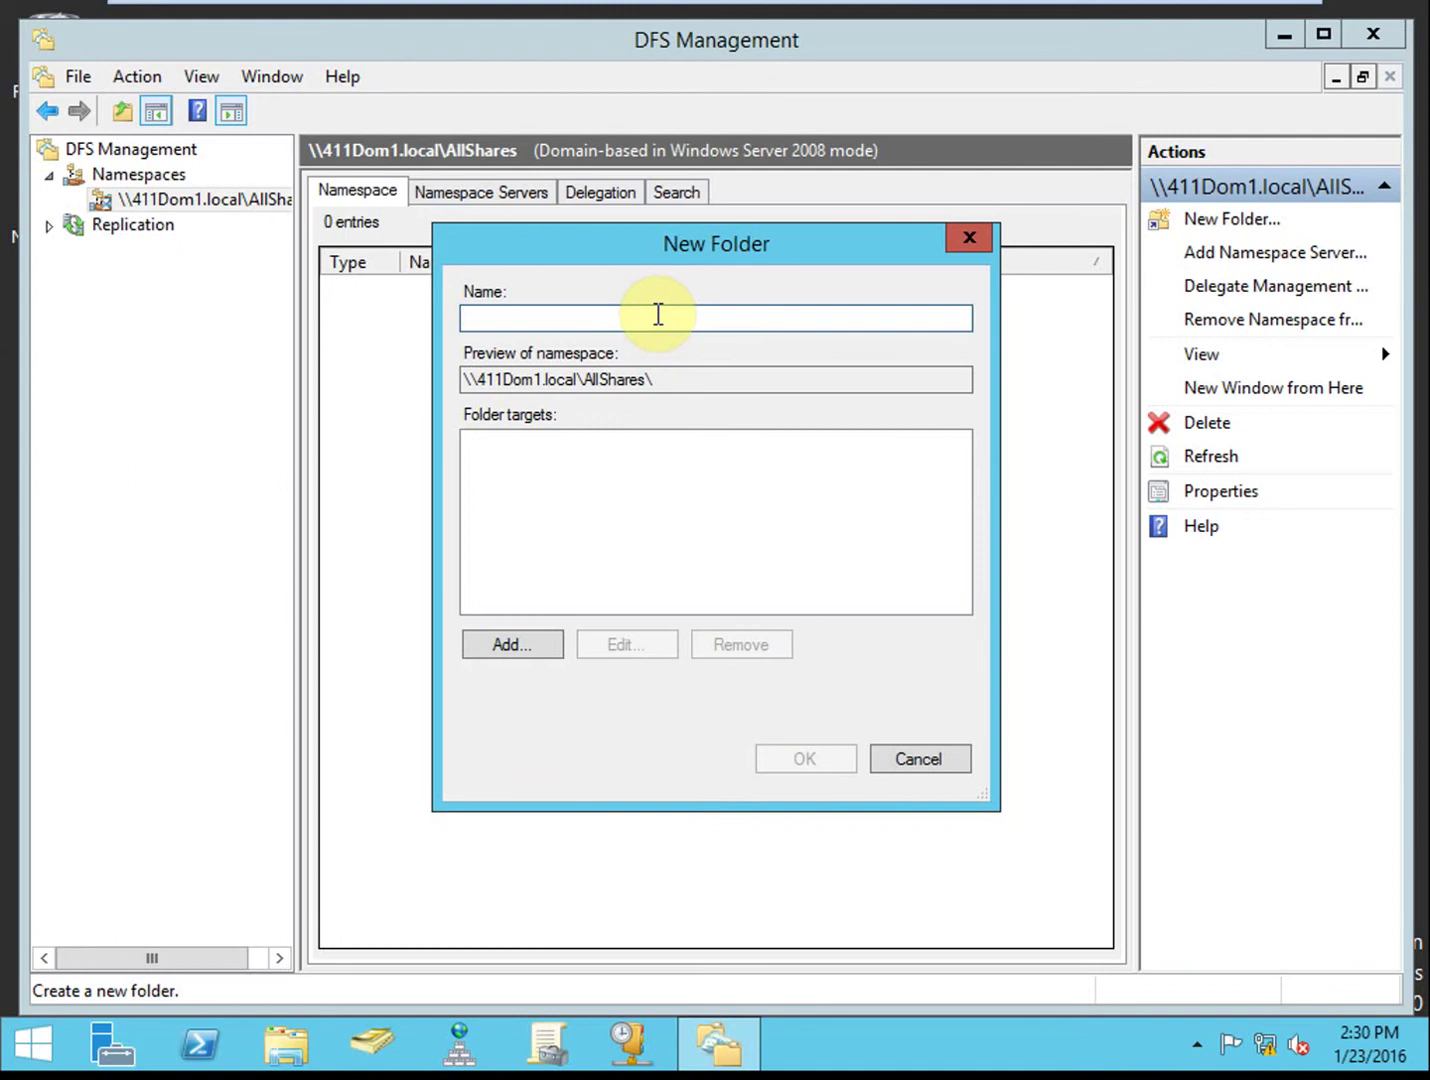
text(MgtD)
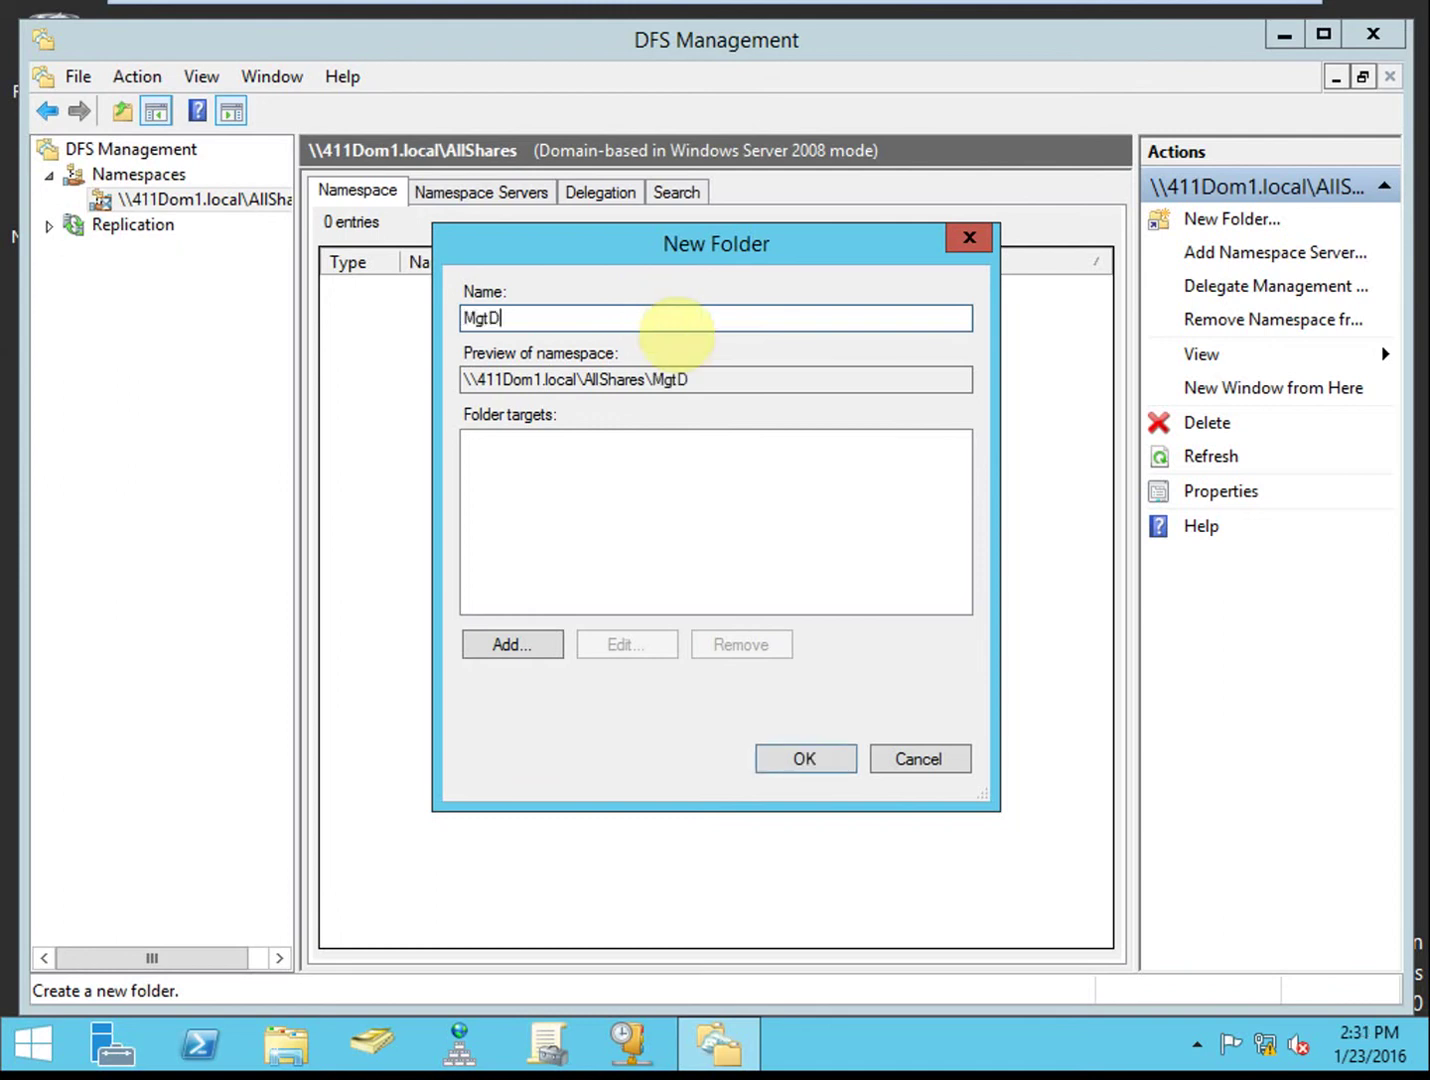
key(BackSpace)
key(BackSpace)
key(BackSpace)
text(ktDocs)
key(BackSpace)
key(BackSpace)
key(BackSpace)
key(BackSpace)
key(BackSpace)
key(BackSpace)
key(BackSpace)
text(Marketing)
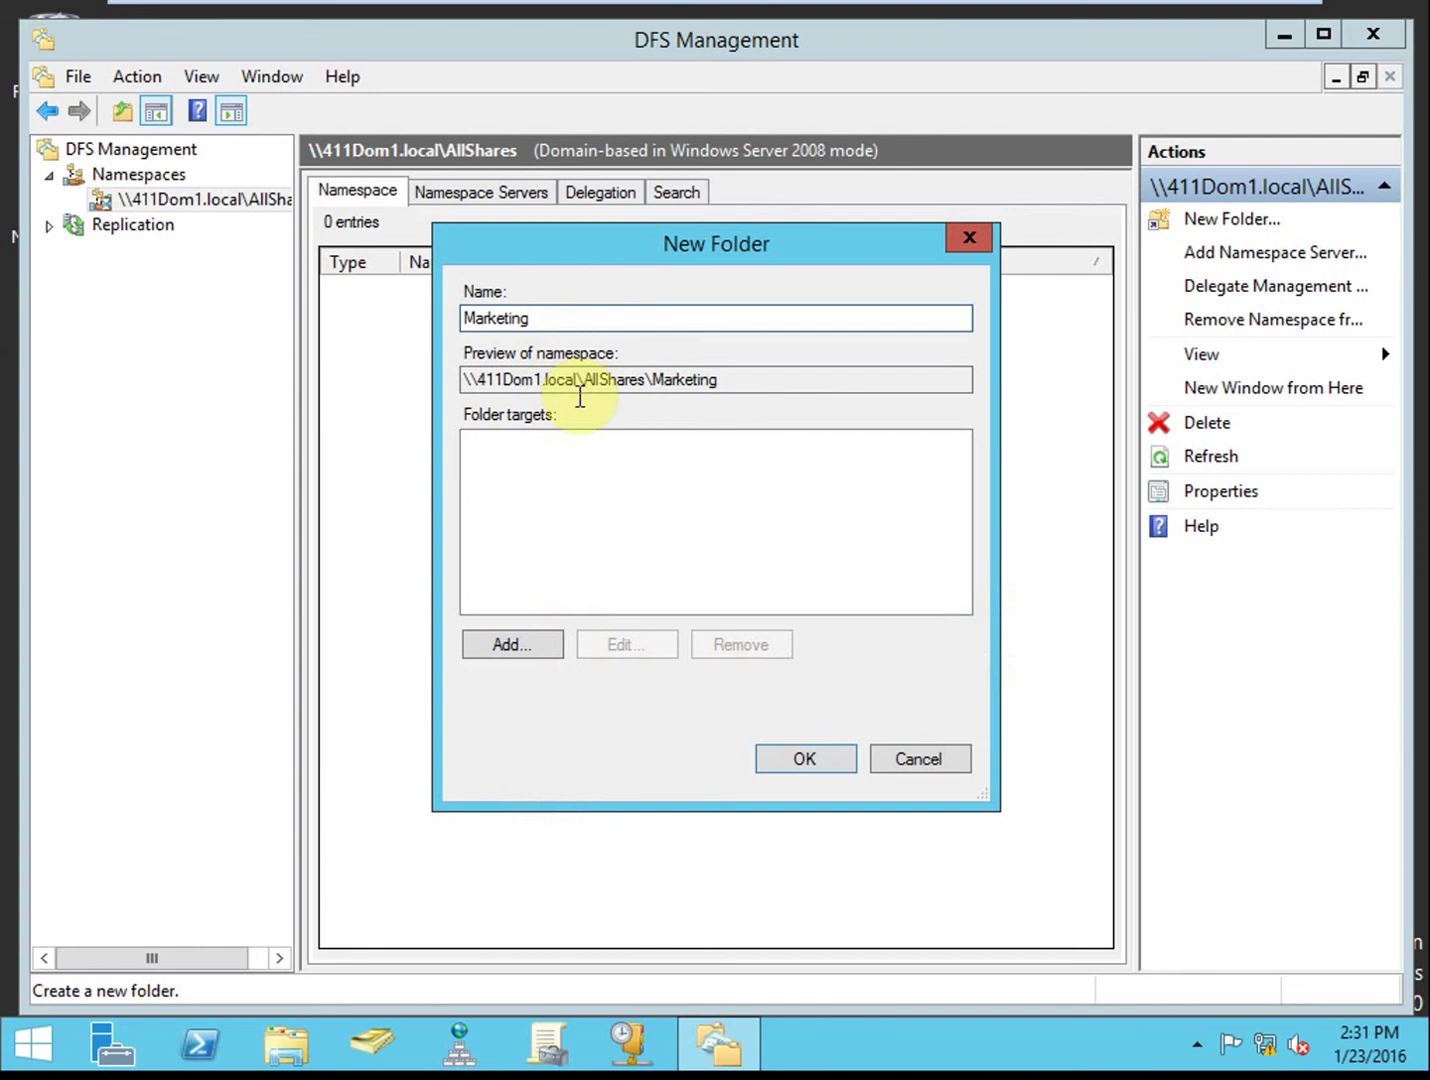
drag(745, 379, 436, 383)
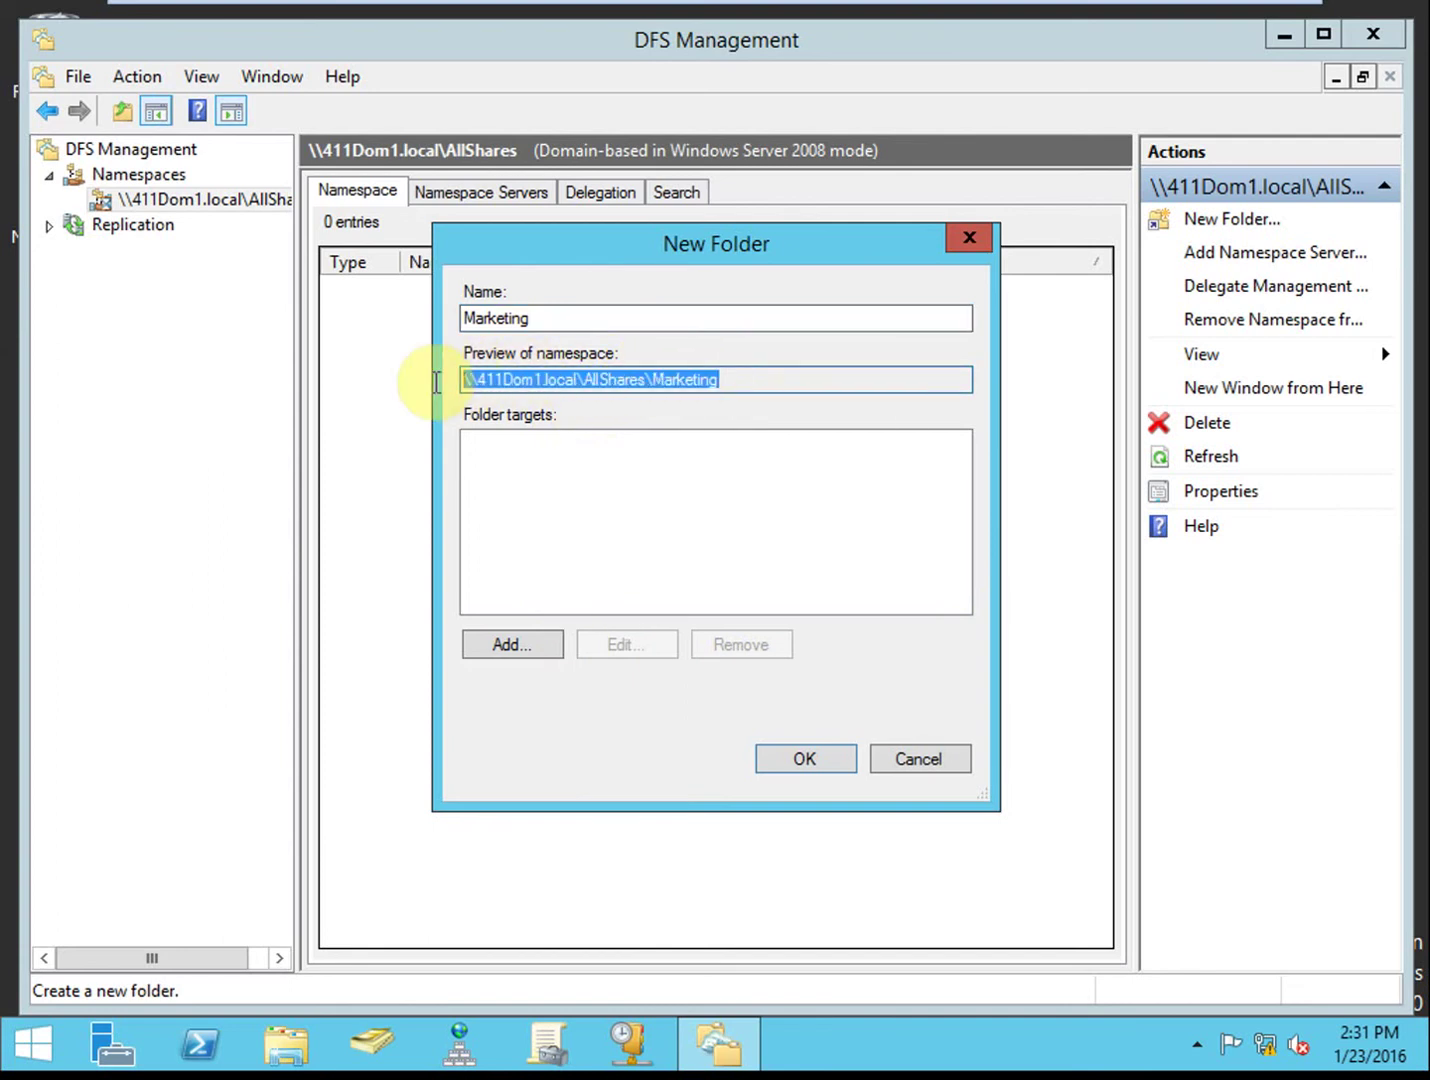
click(547, 502)
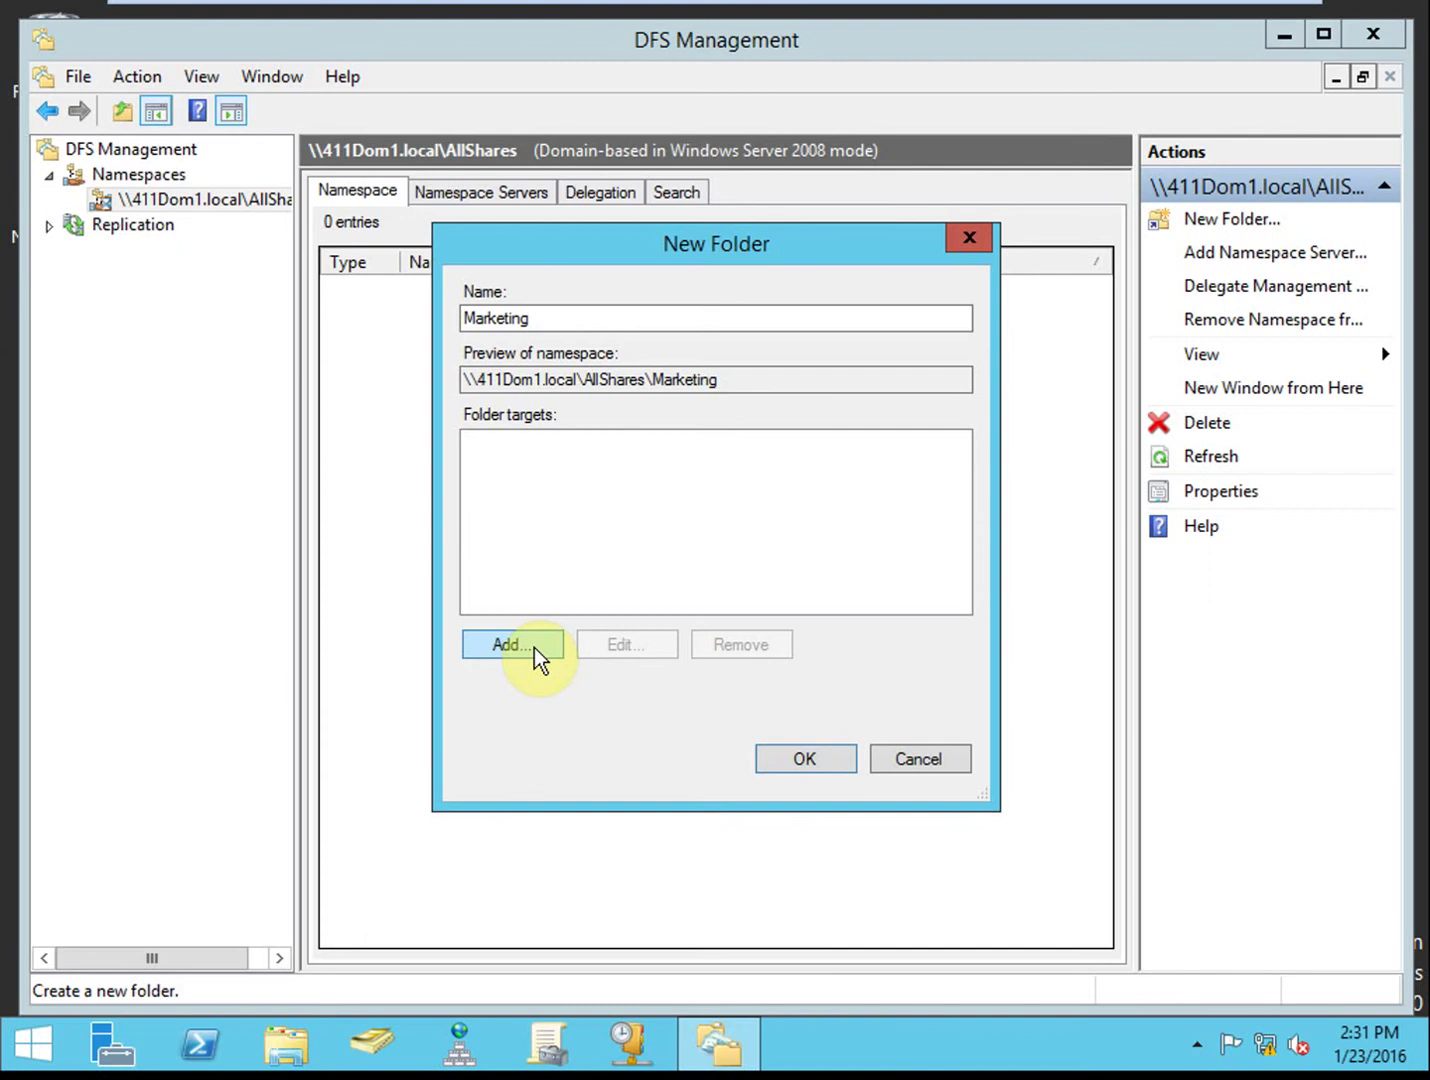
Step: Target the Marketing folder at \\411SERVER1\MktDocs and view it in the tree
click(534, 647)
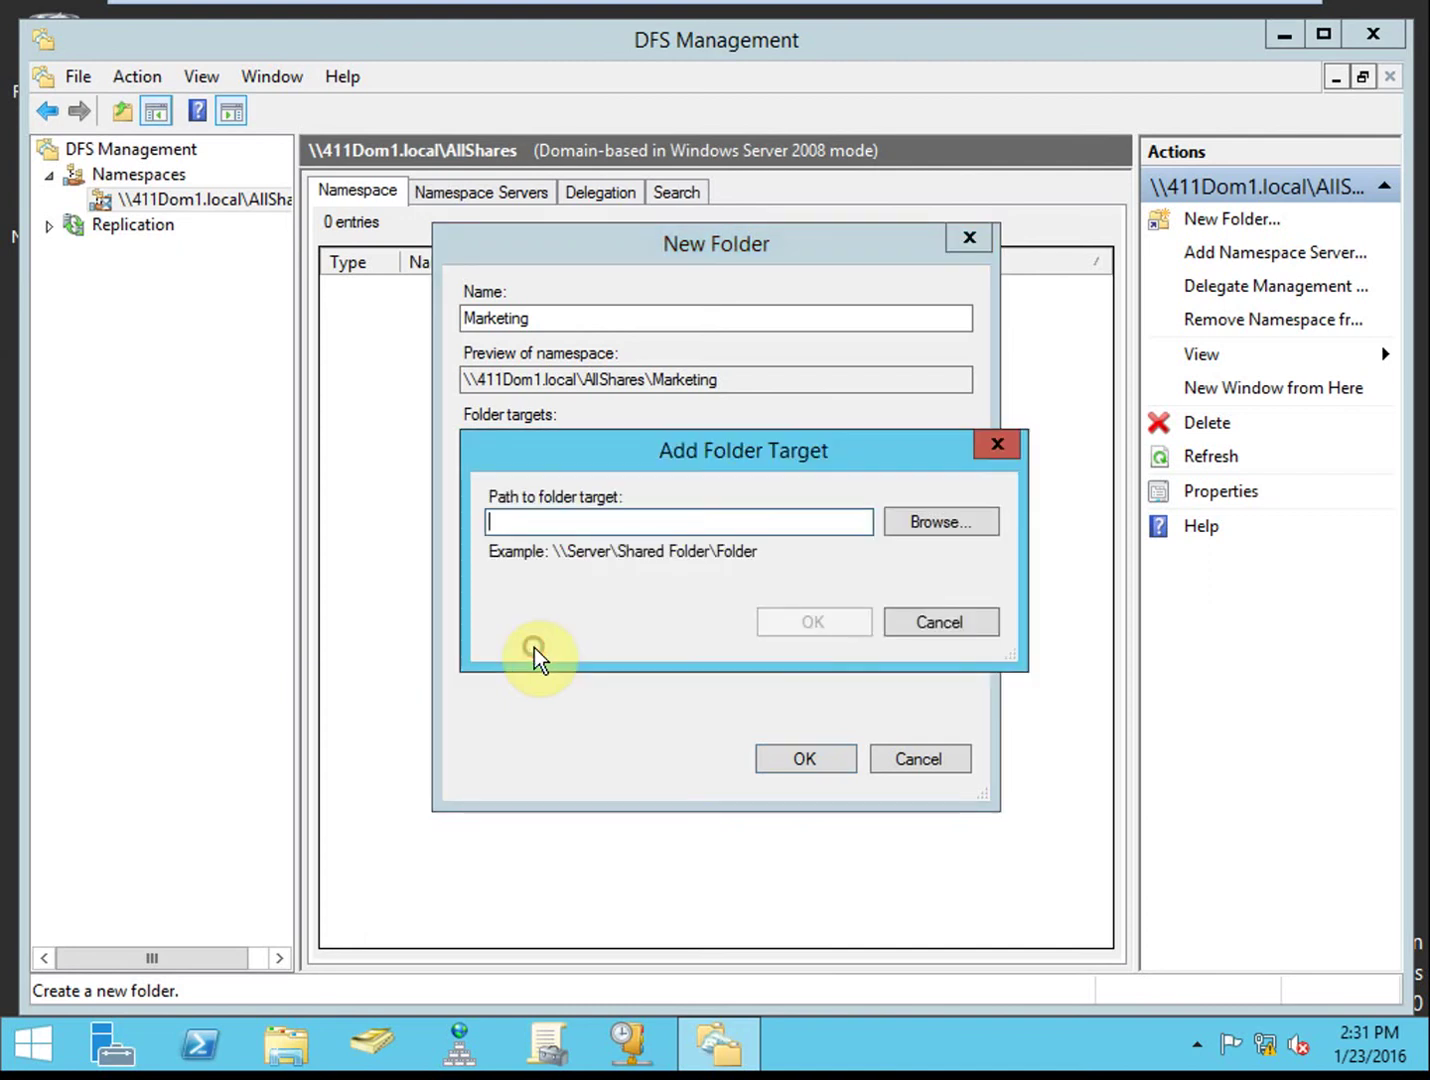
click(925, 525)
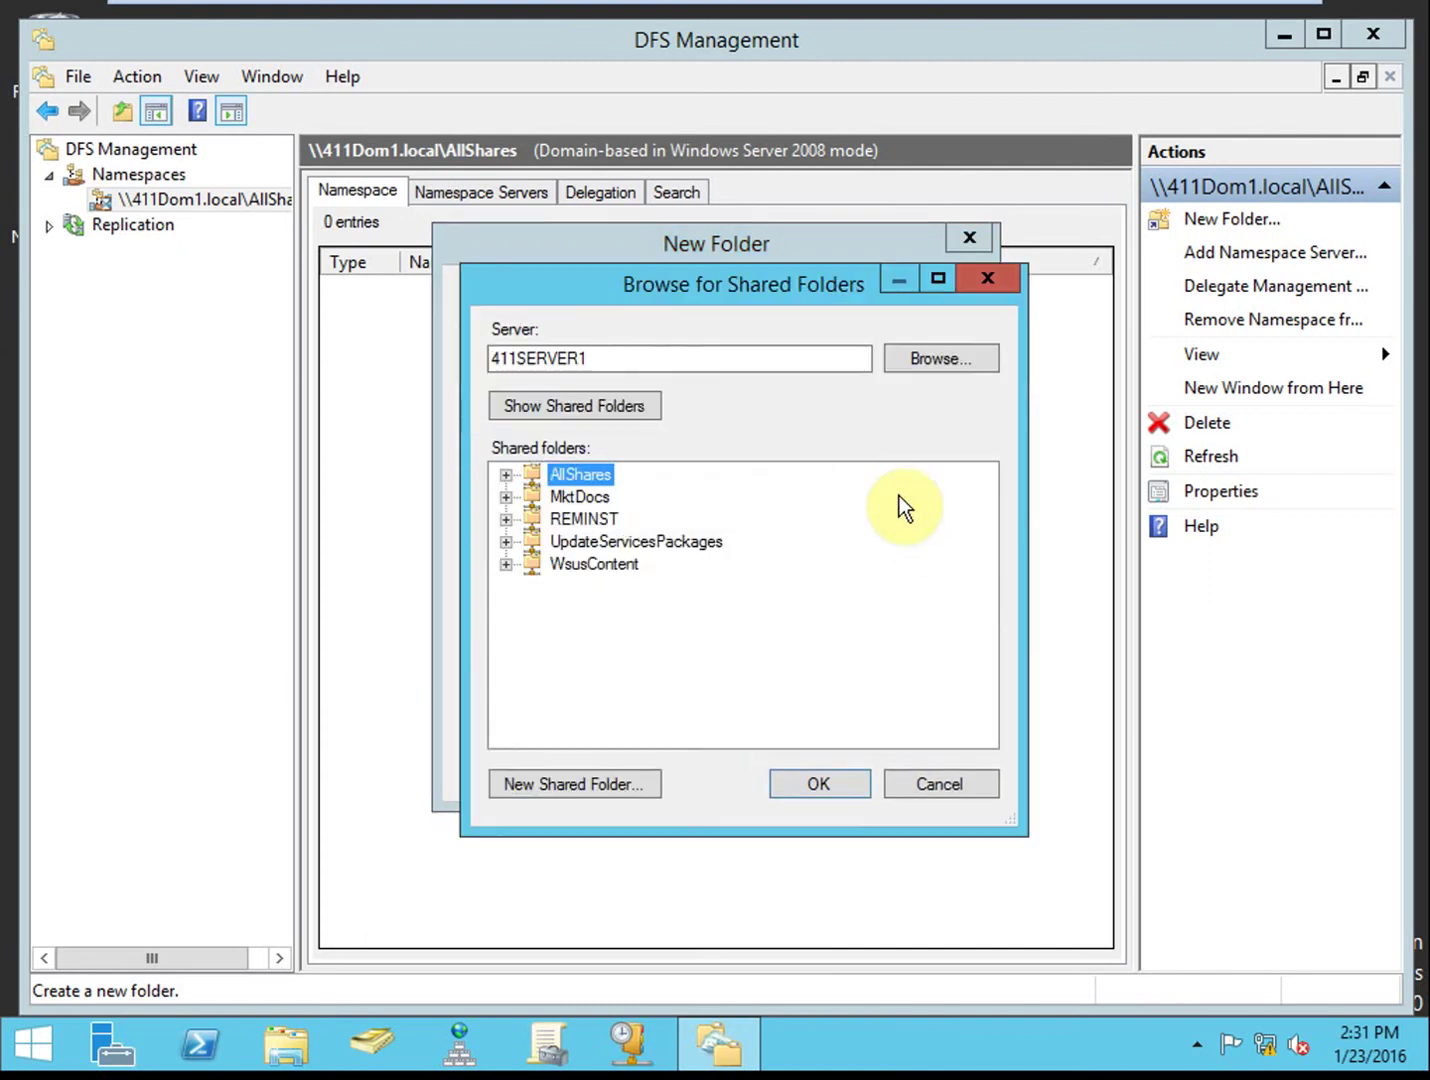
click(587, 495)
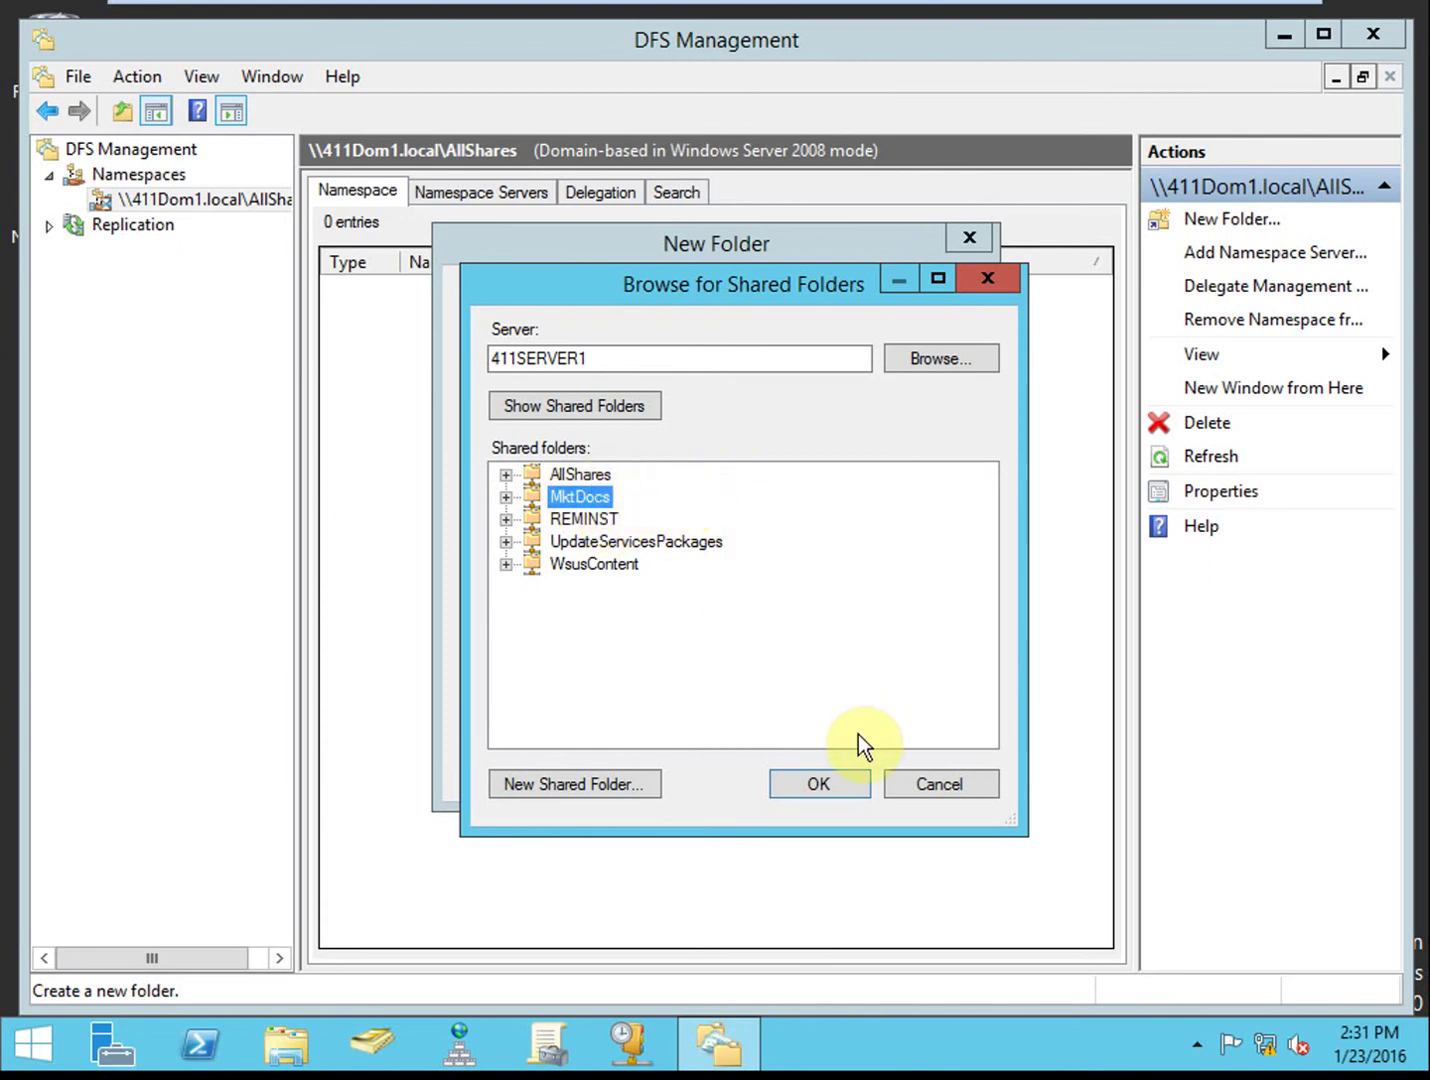
click(841, 785)
click(831, 624)
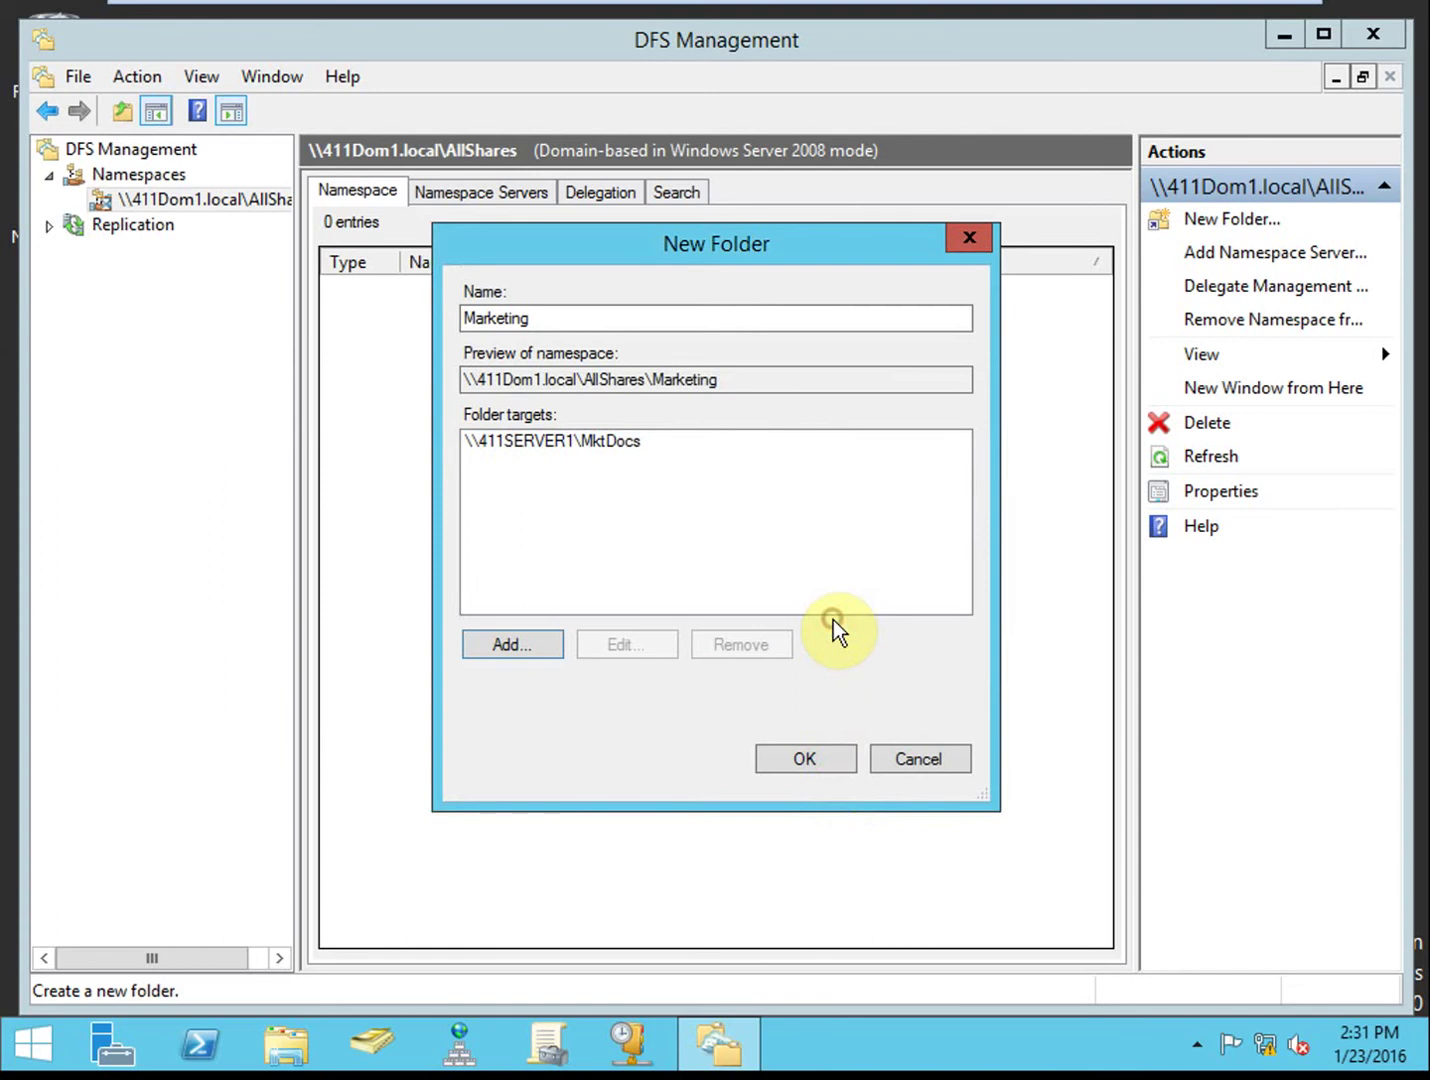
click(818, 767)
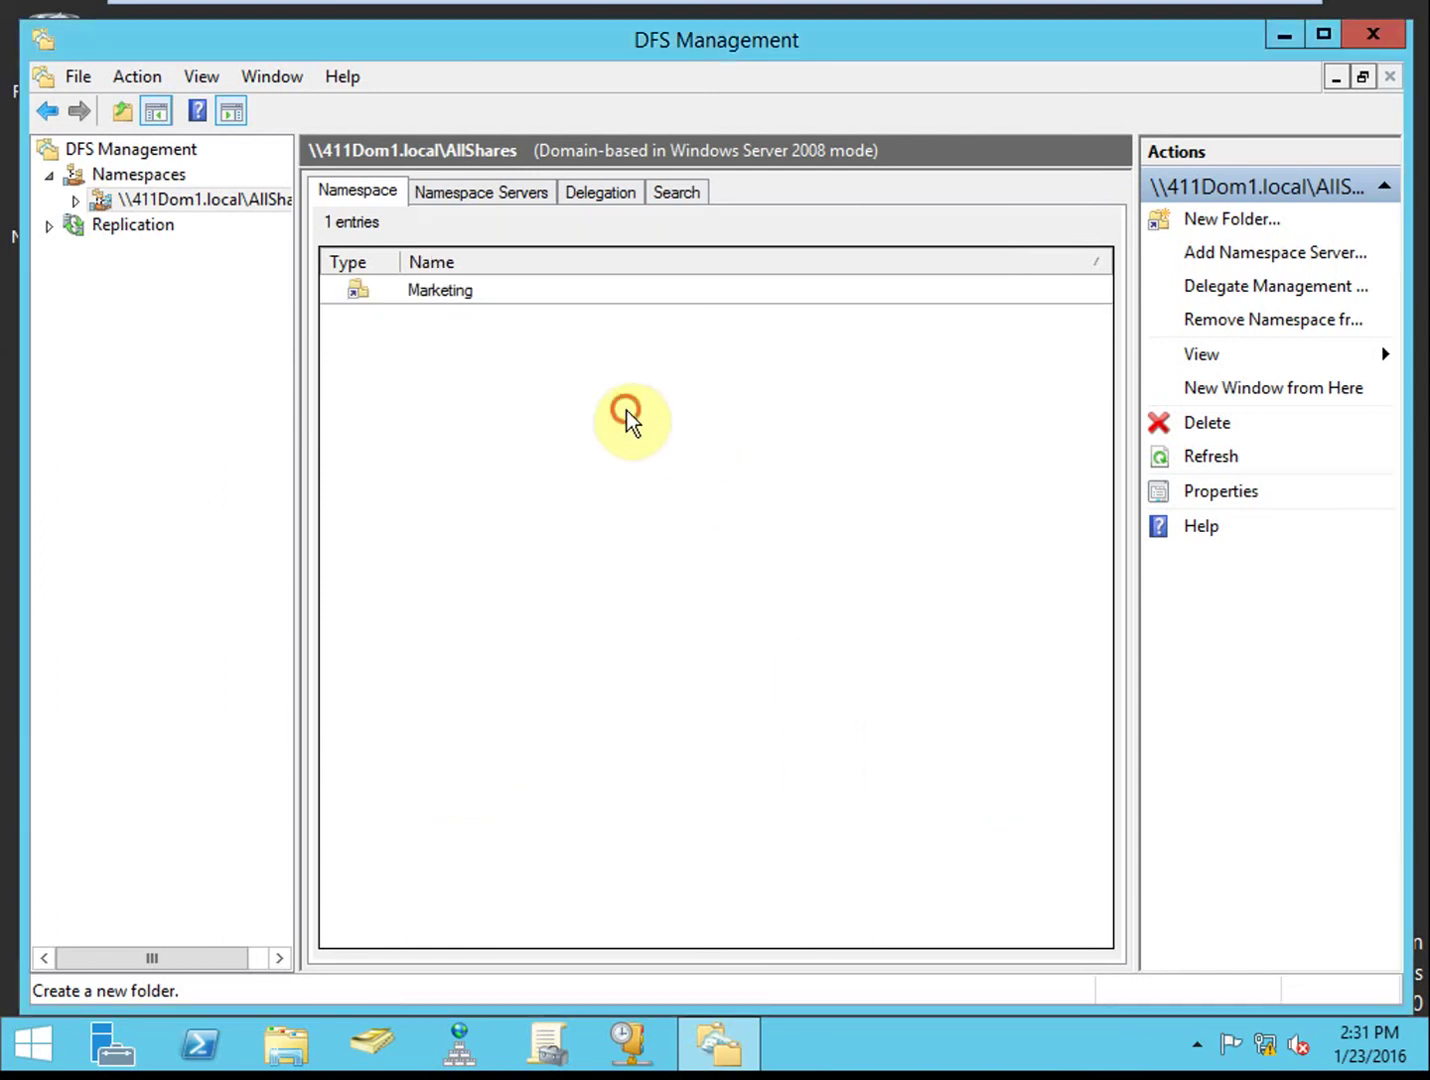
click(448, 297)
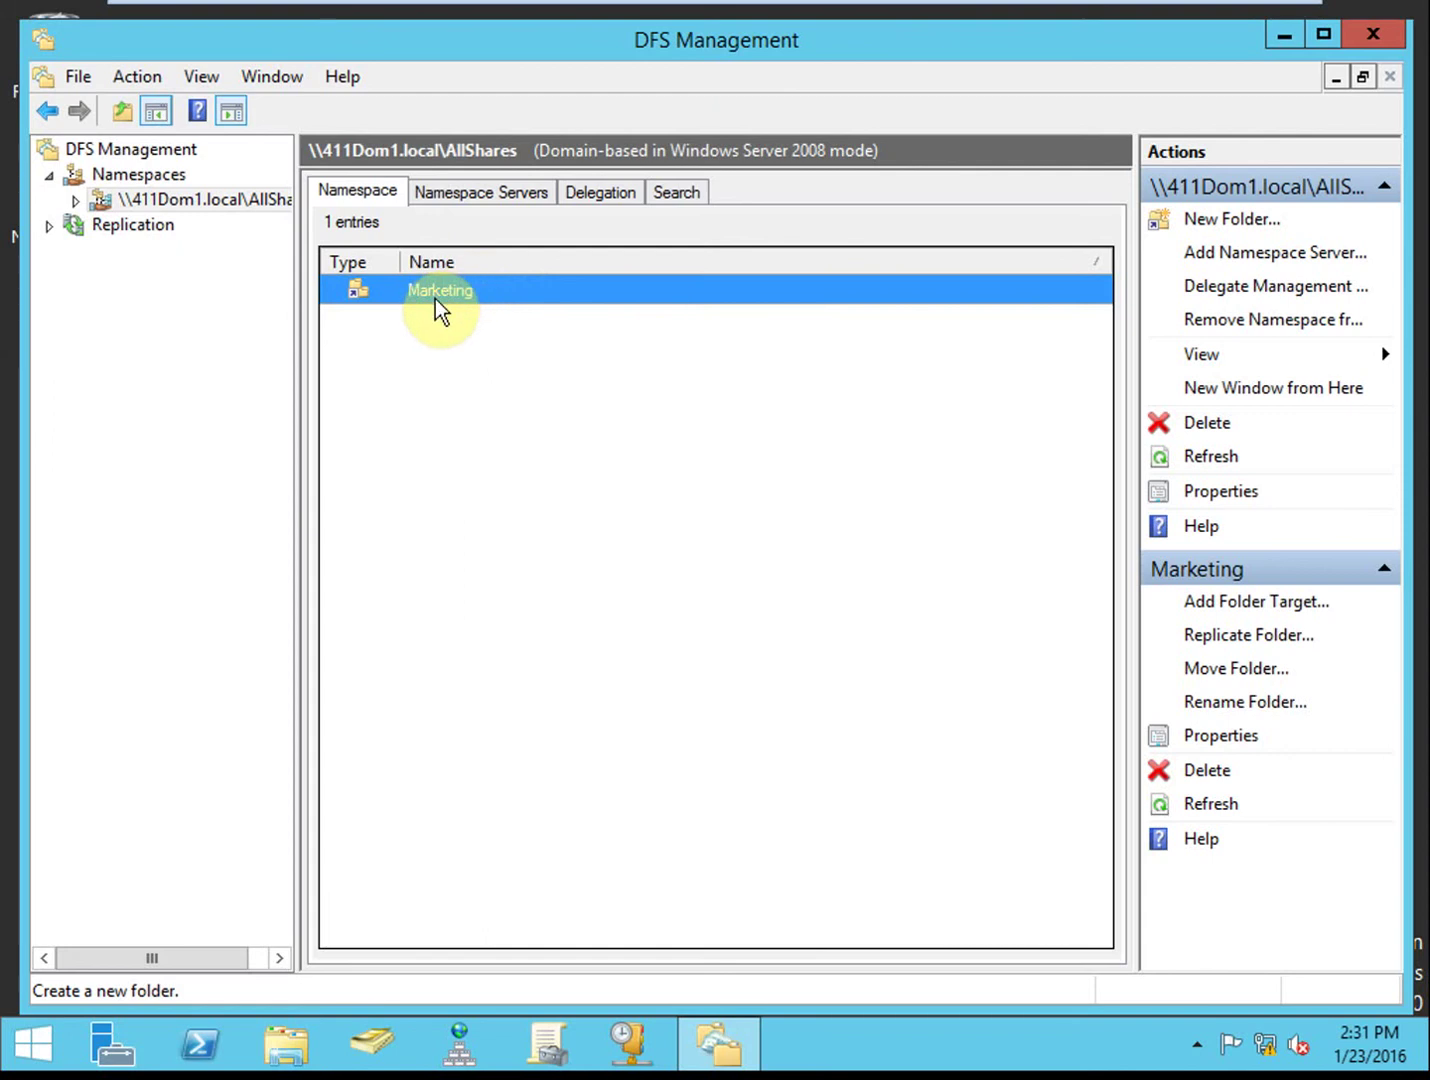
click(77, 200)
click(205, 223)
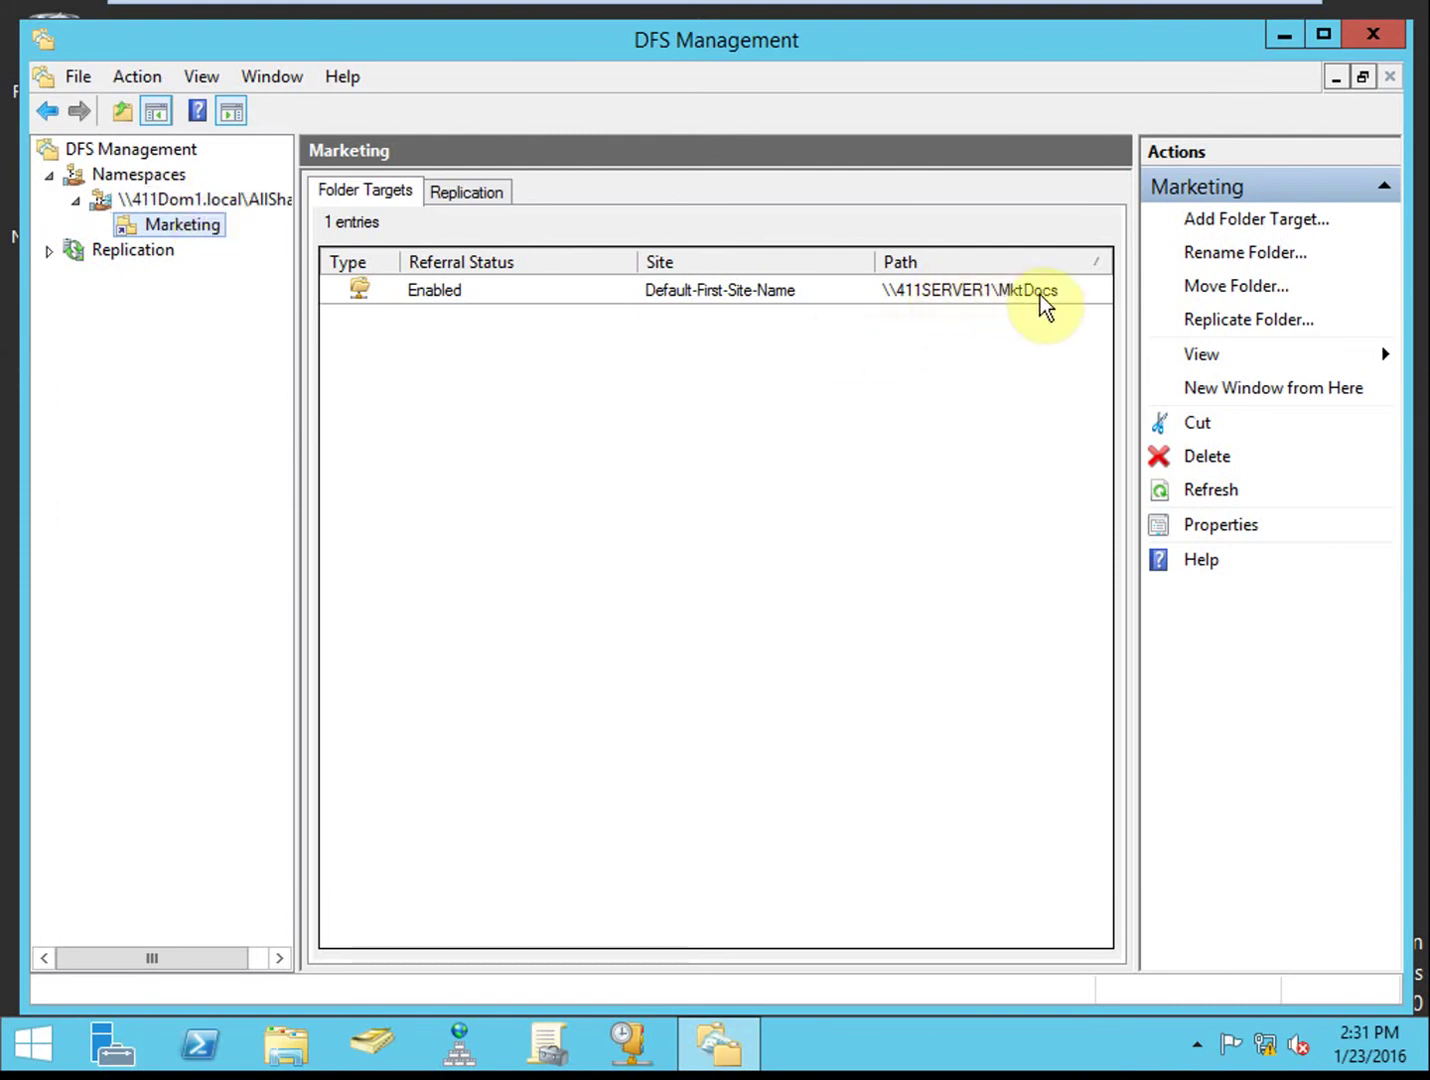
Step: Select \\411Dom1.local\AllShares and list its namespace server, \\411SERVER1\AllShares
click(193, 194)
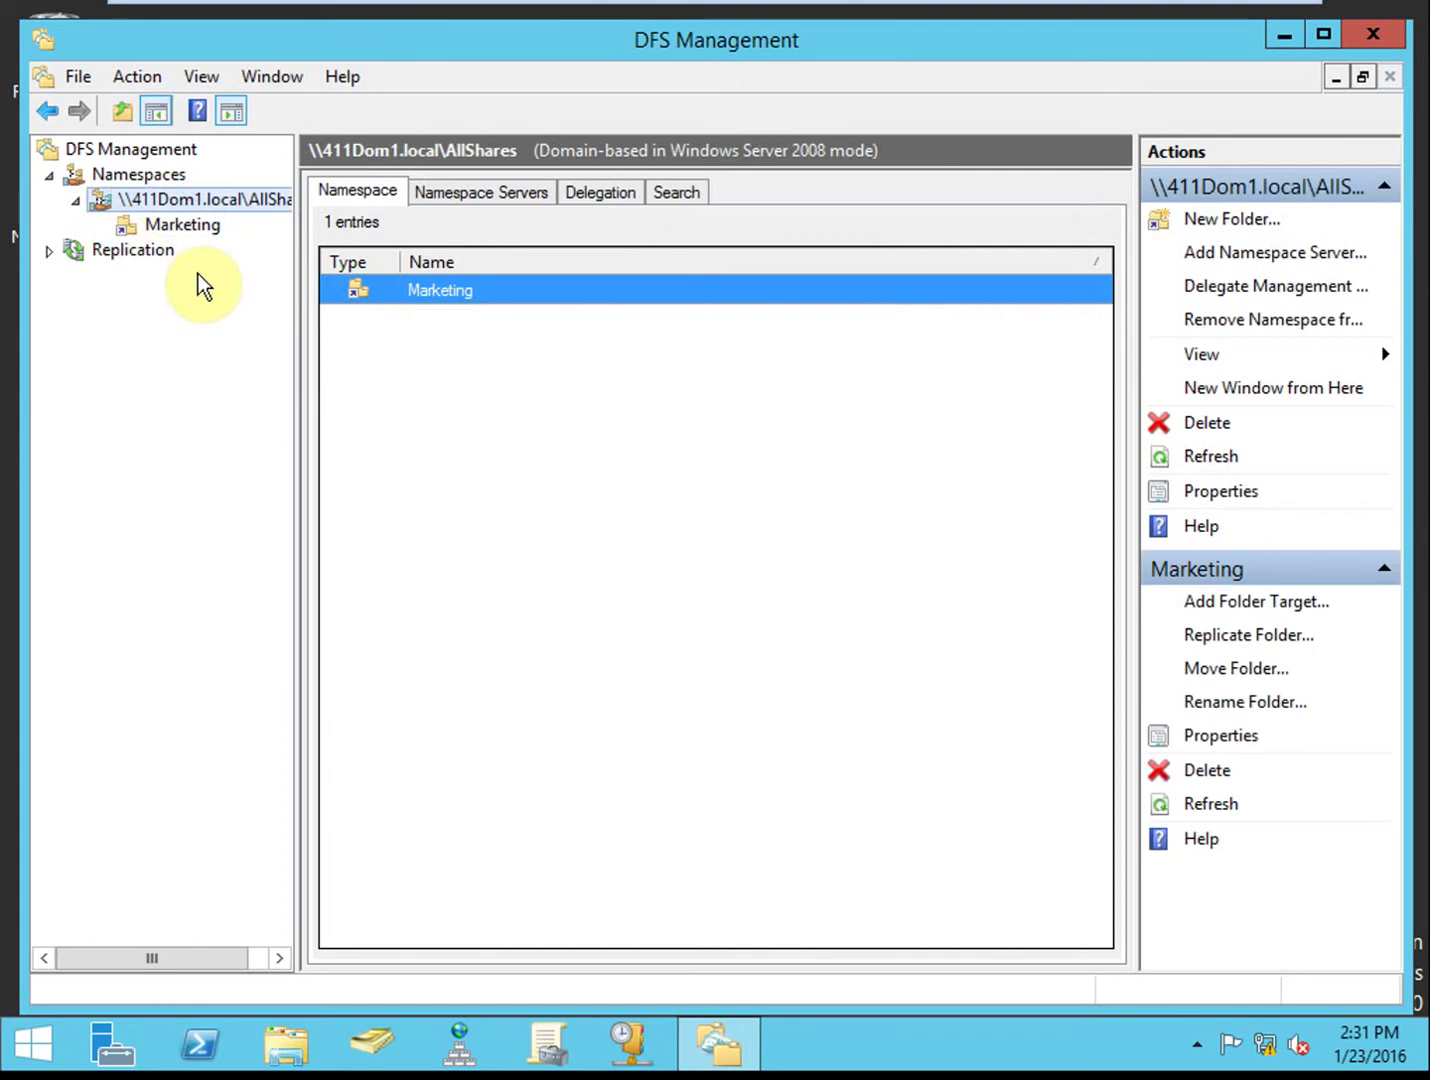
click(501, 190)
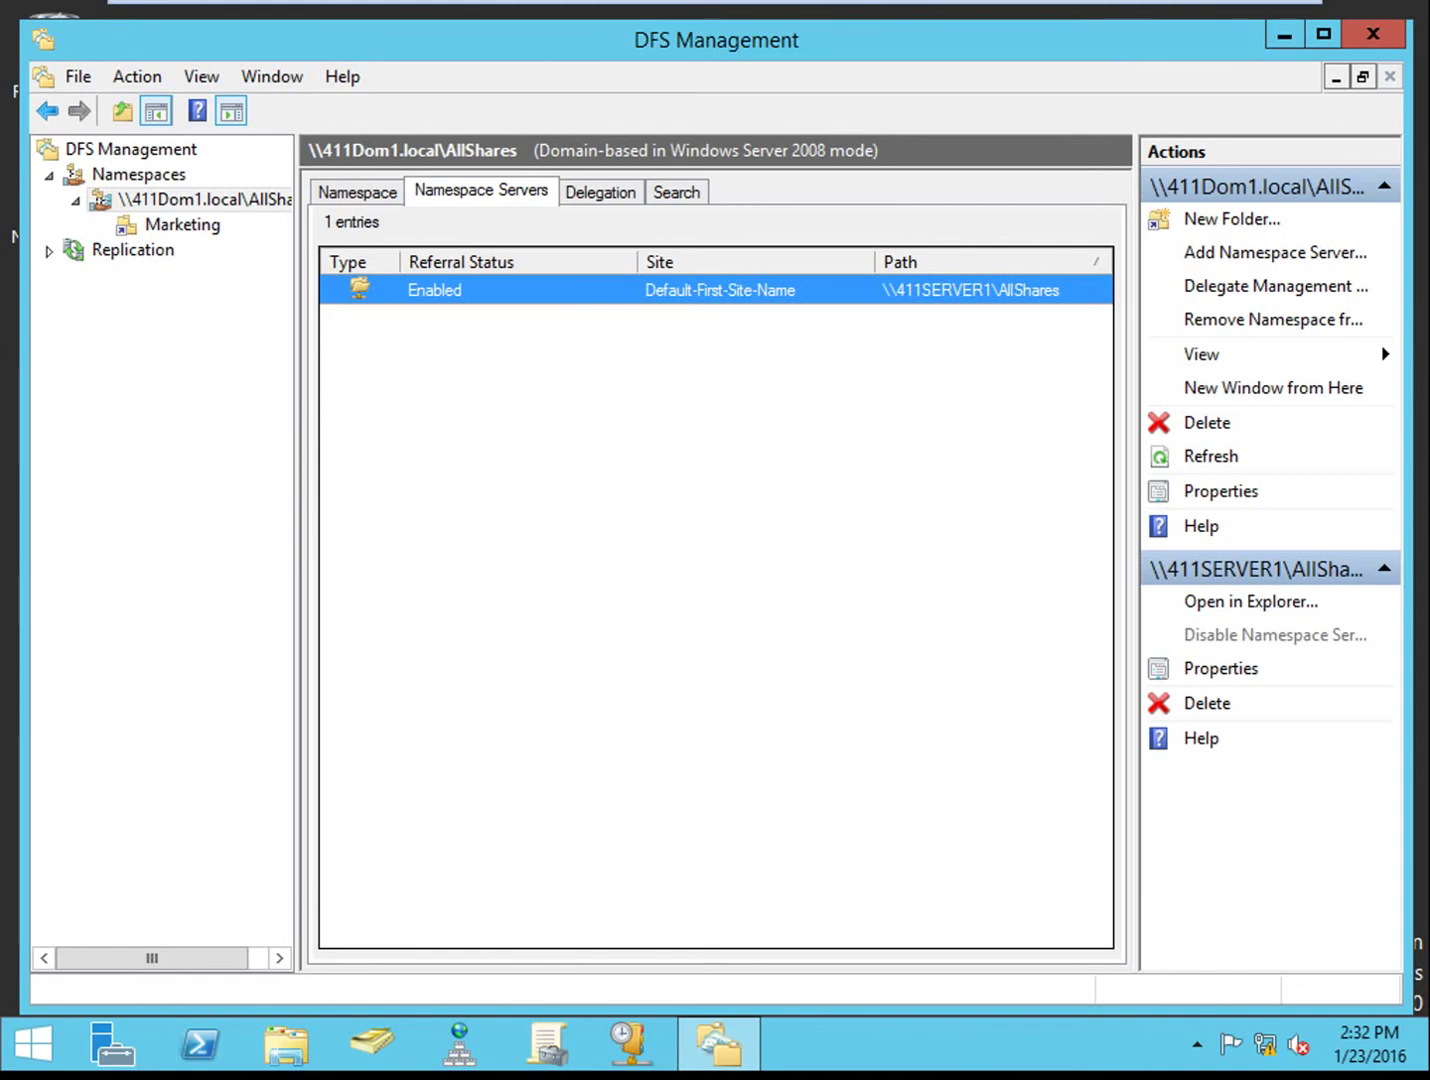
Step: Name a new AllShares namespace folder 'Accounting' and browse shared folders for its target
click(1258, 225)
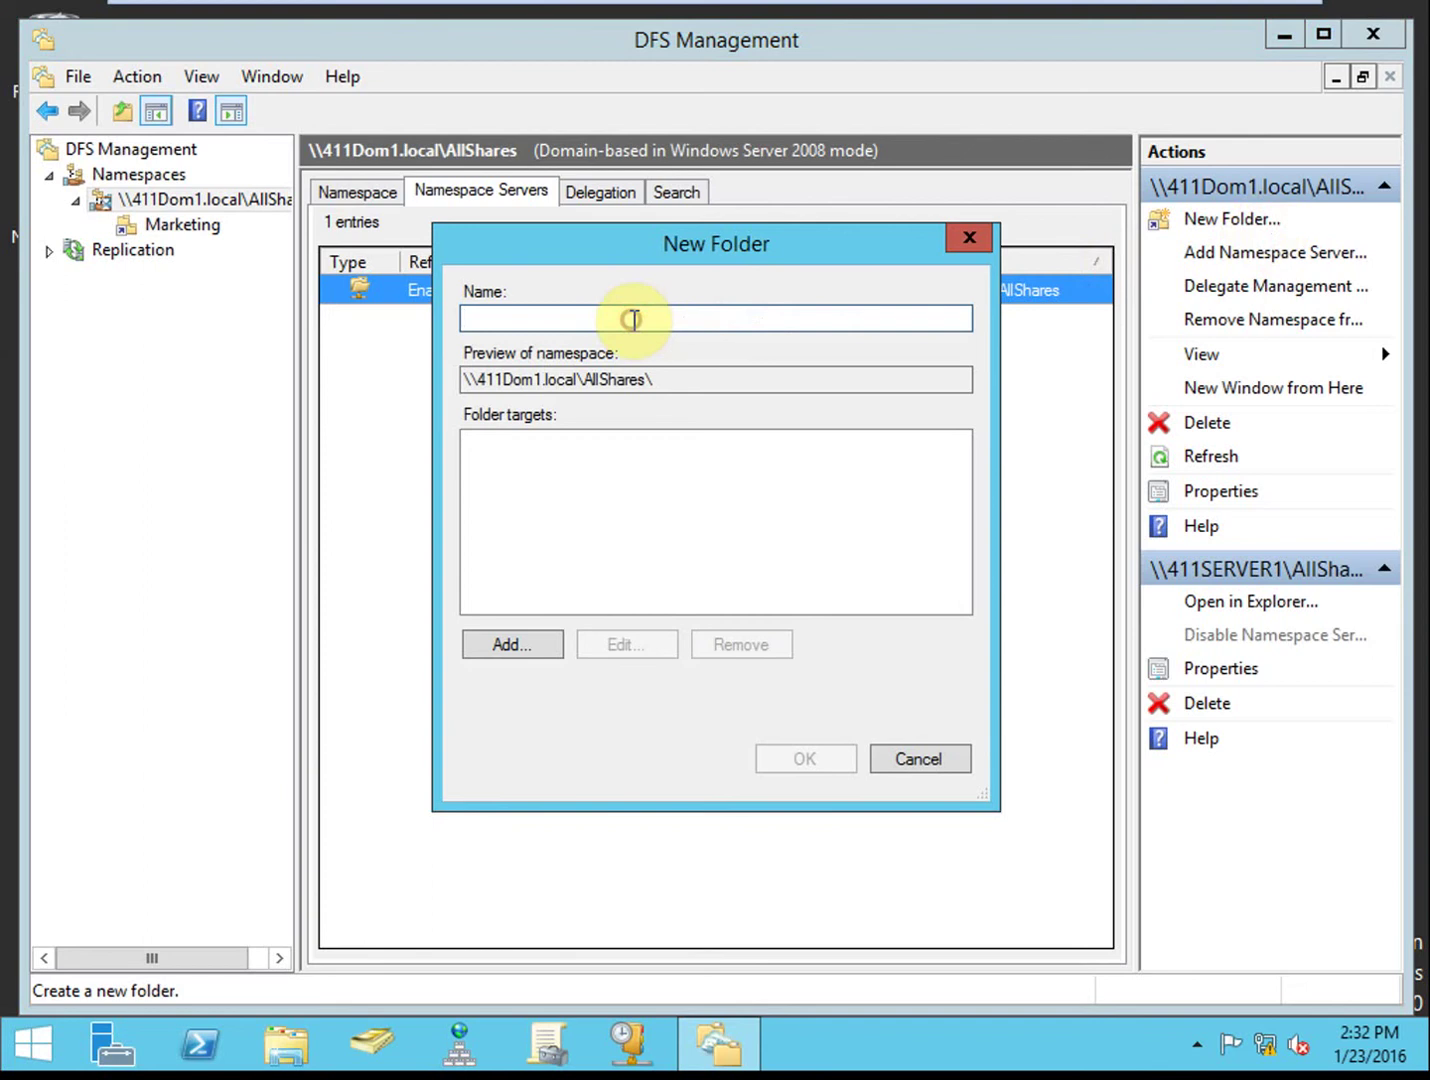
text(Accounting)
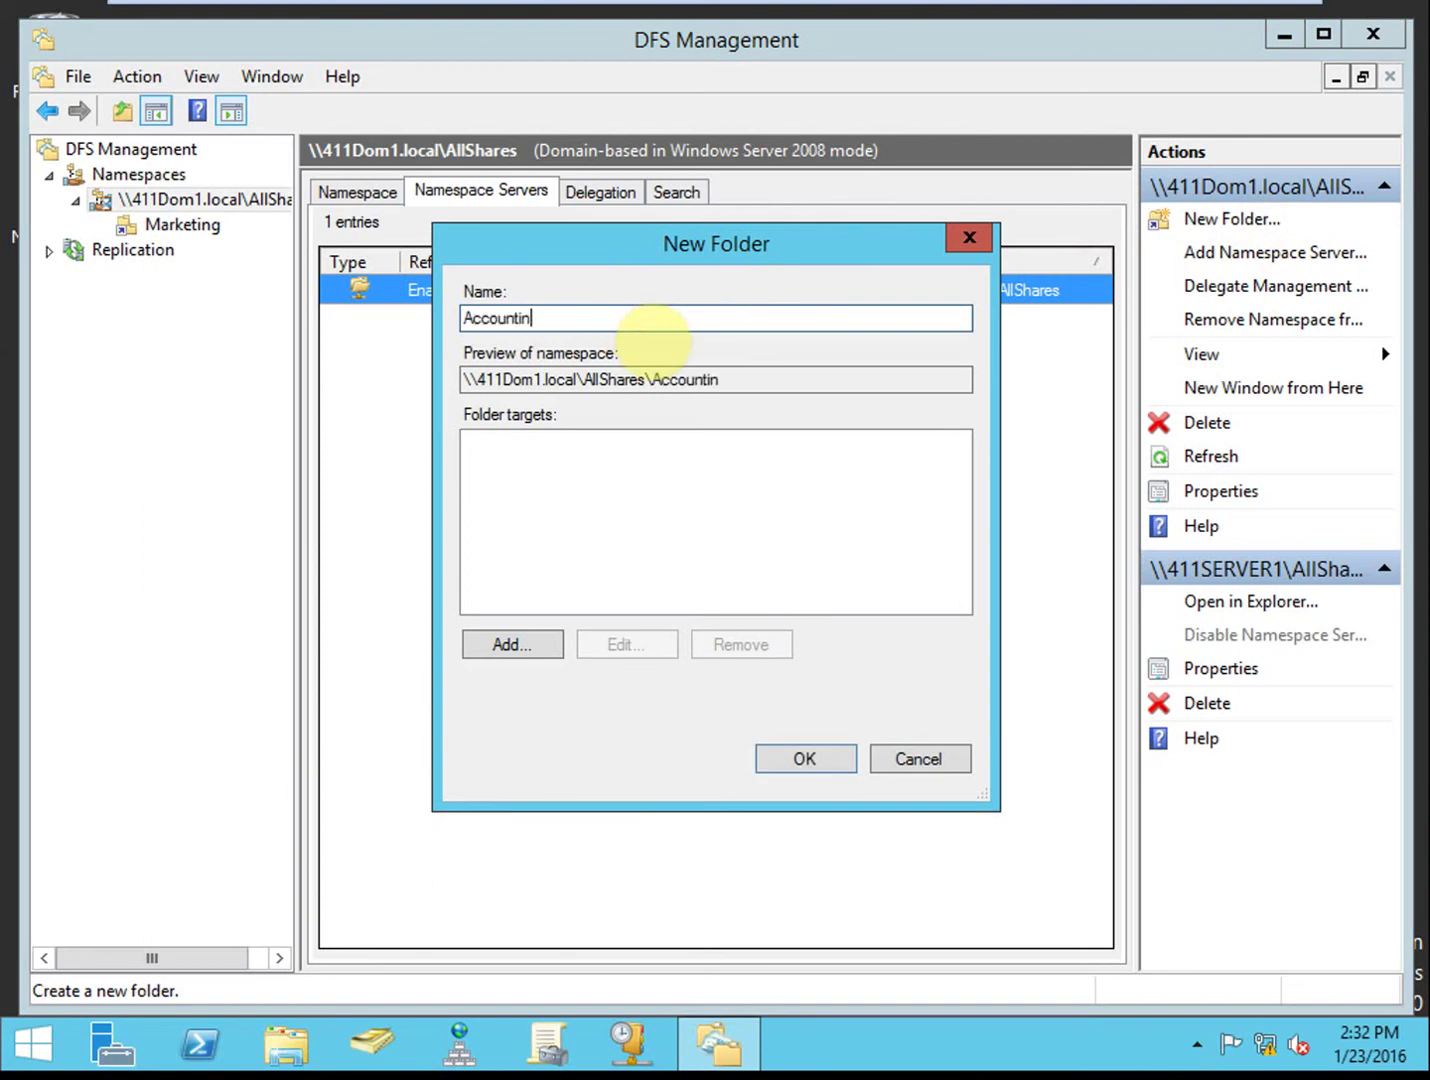
click(536, 648)
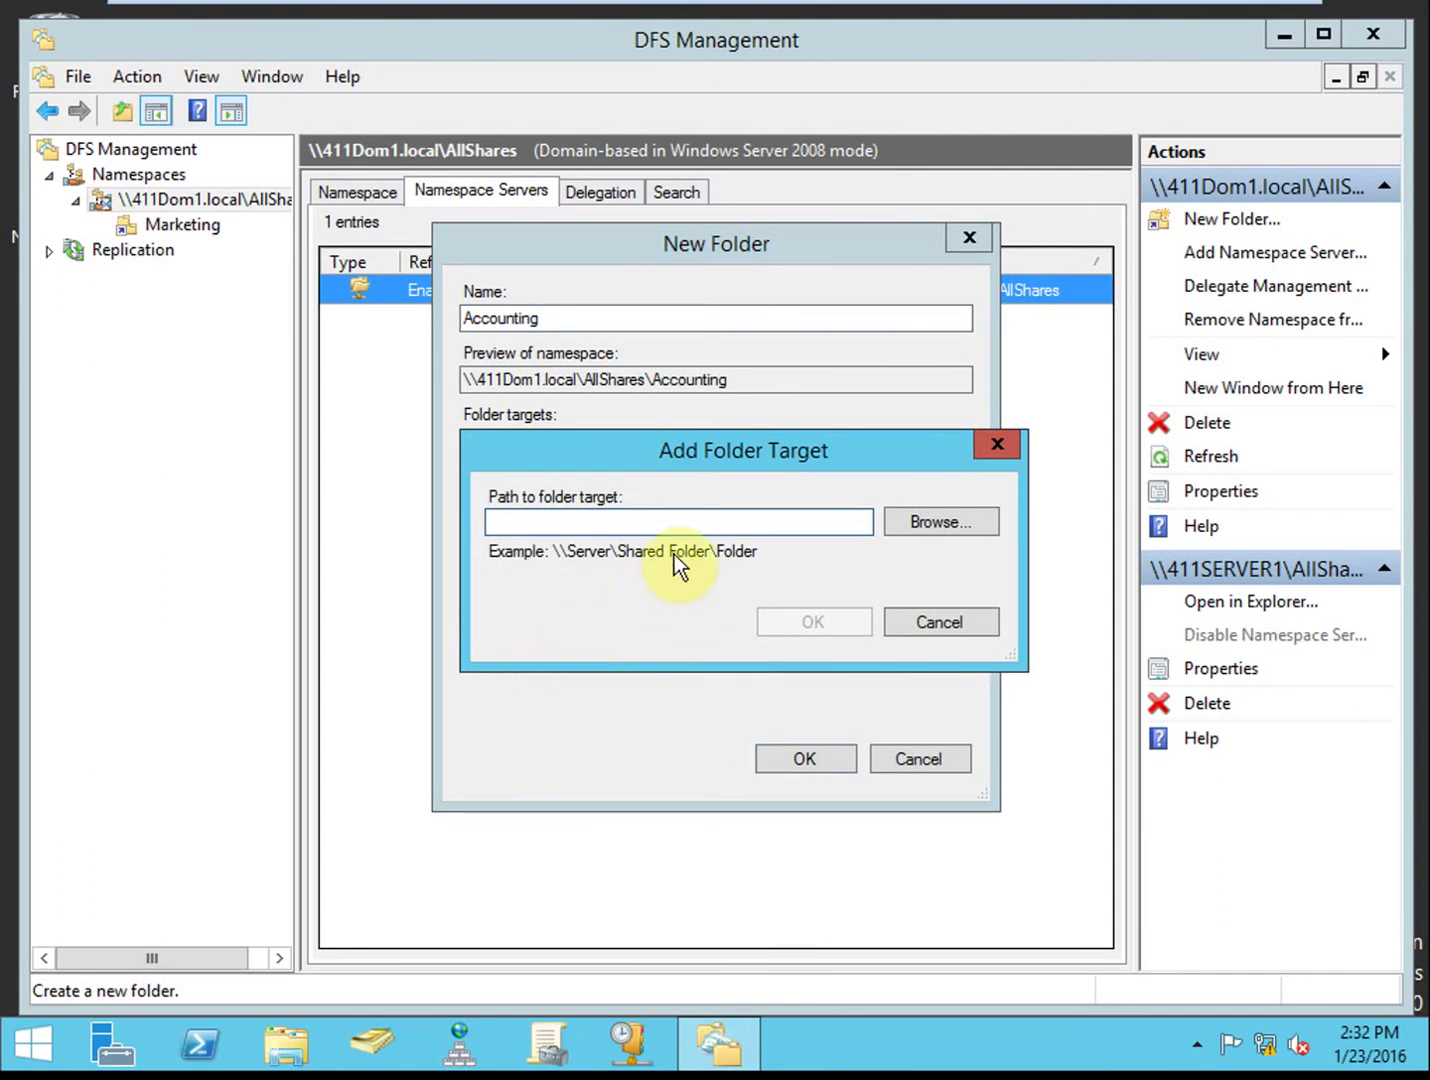
click(704, 524)
click(984, 520)
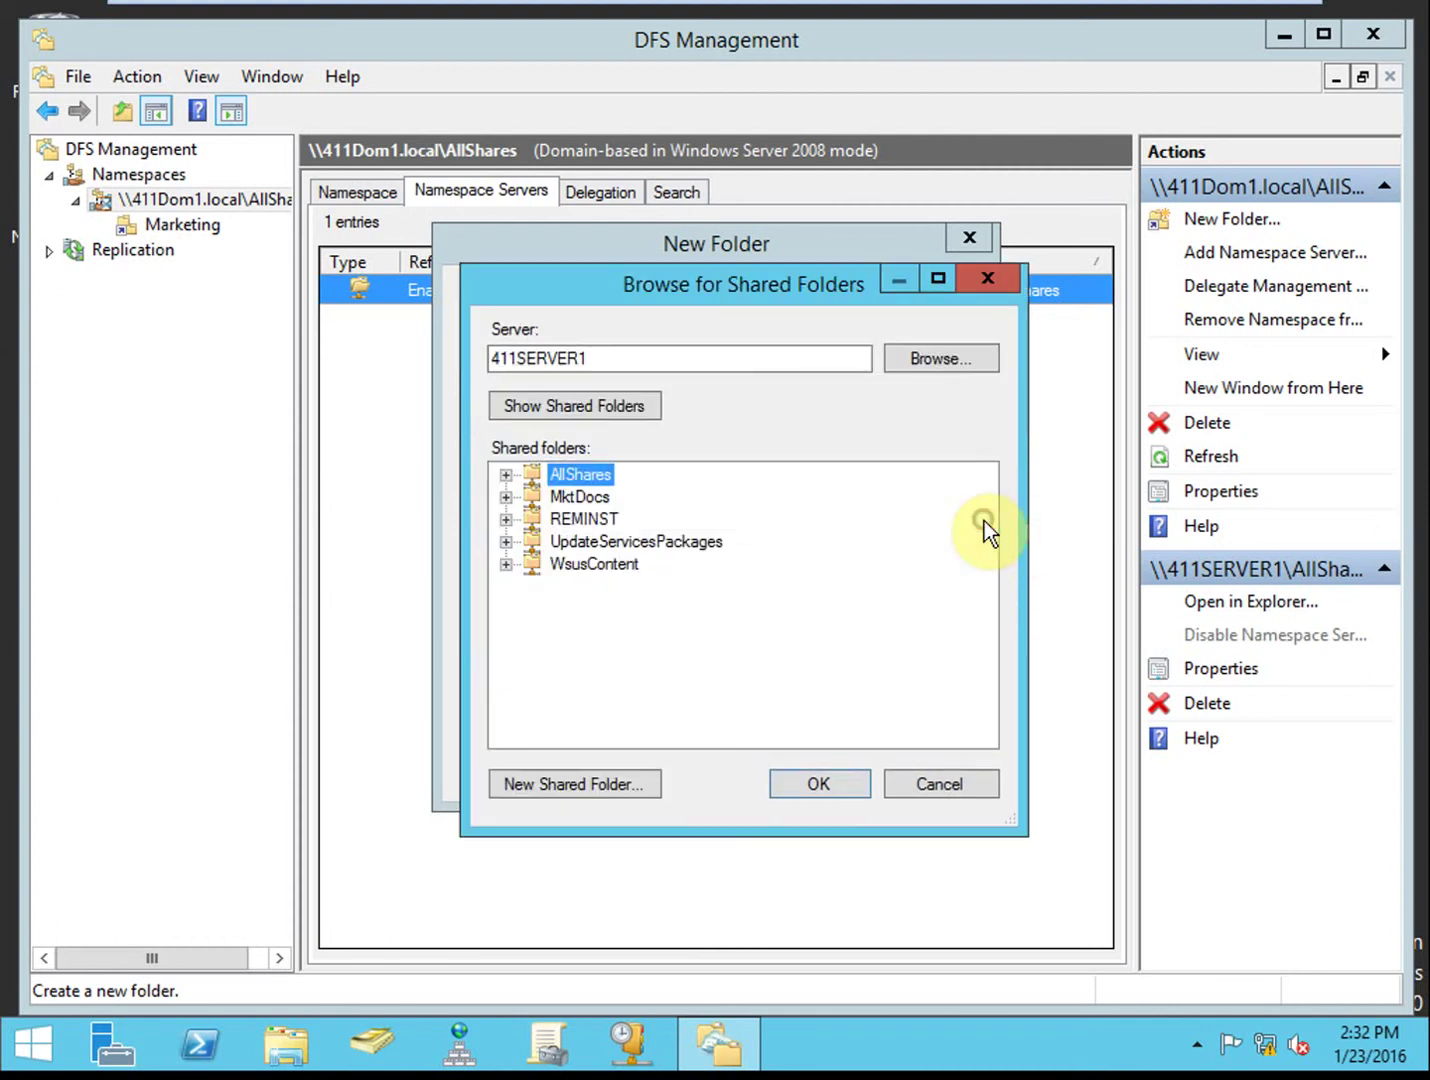
Step: Switch the browsed server to 411server2, resolving the name in Select Computer
click(683, 360)
key(BackSpace)
text(2)
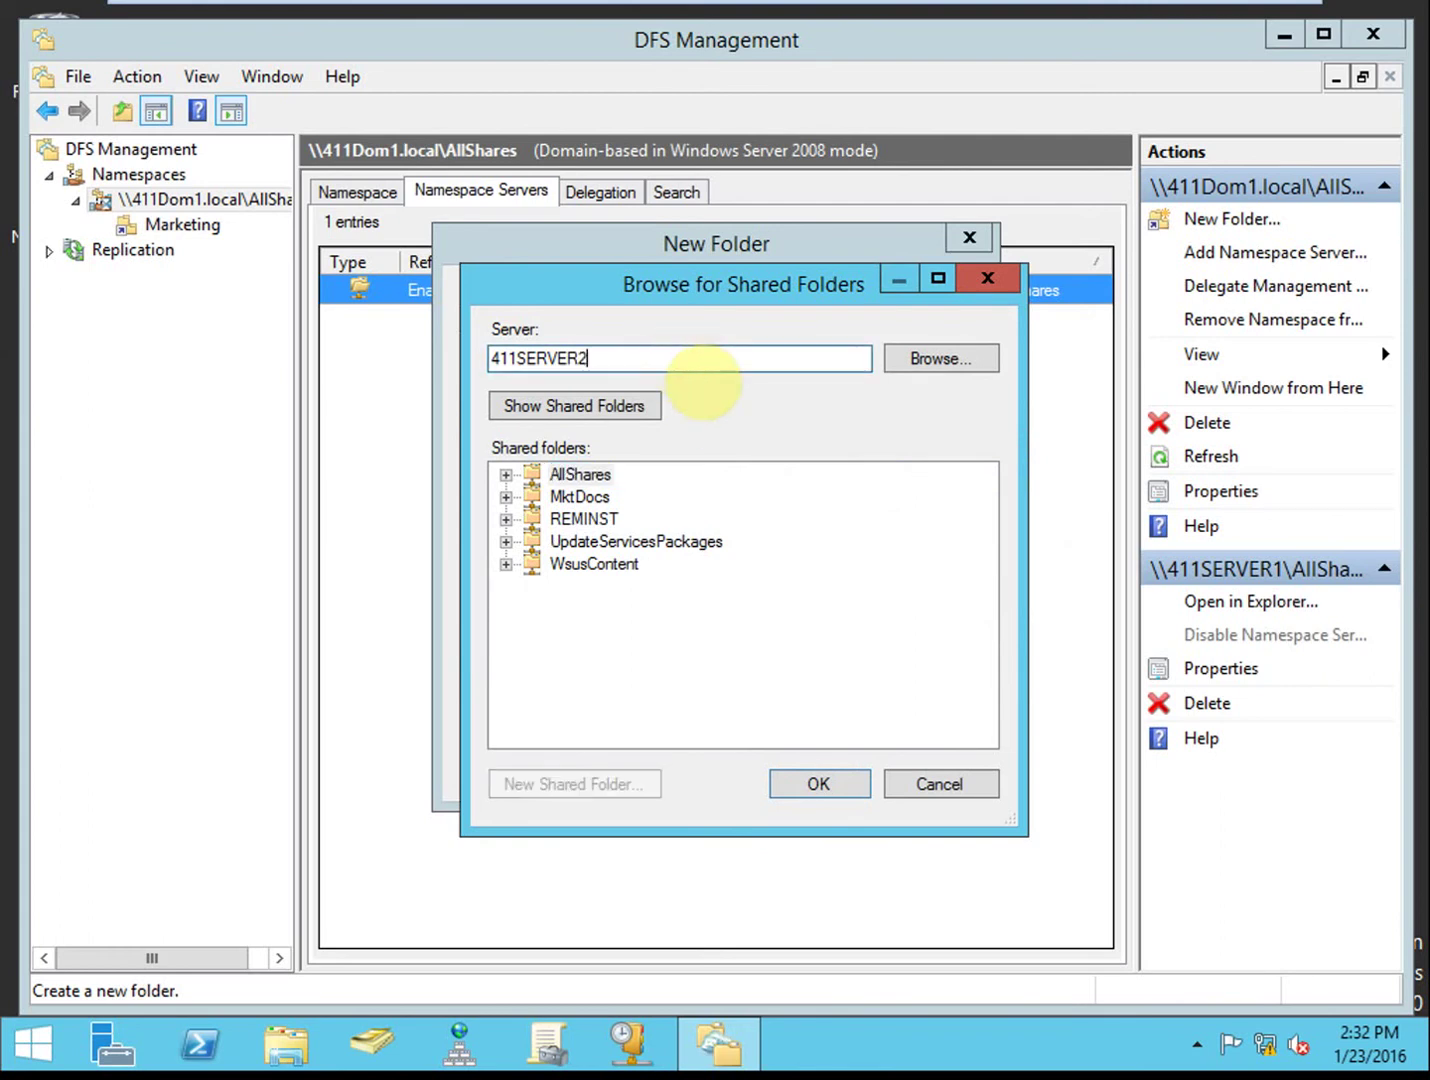
click(936, 357)
click(782, 562)
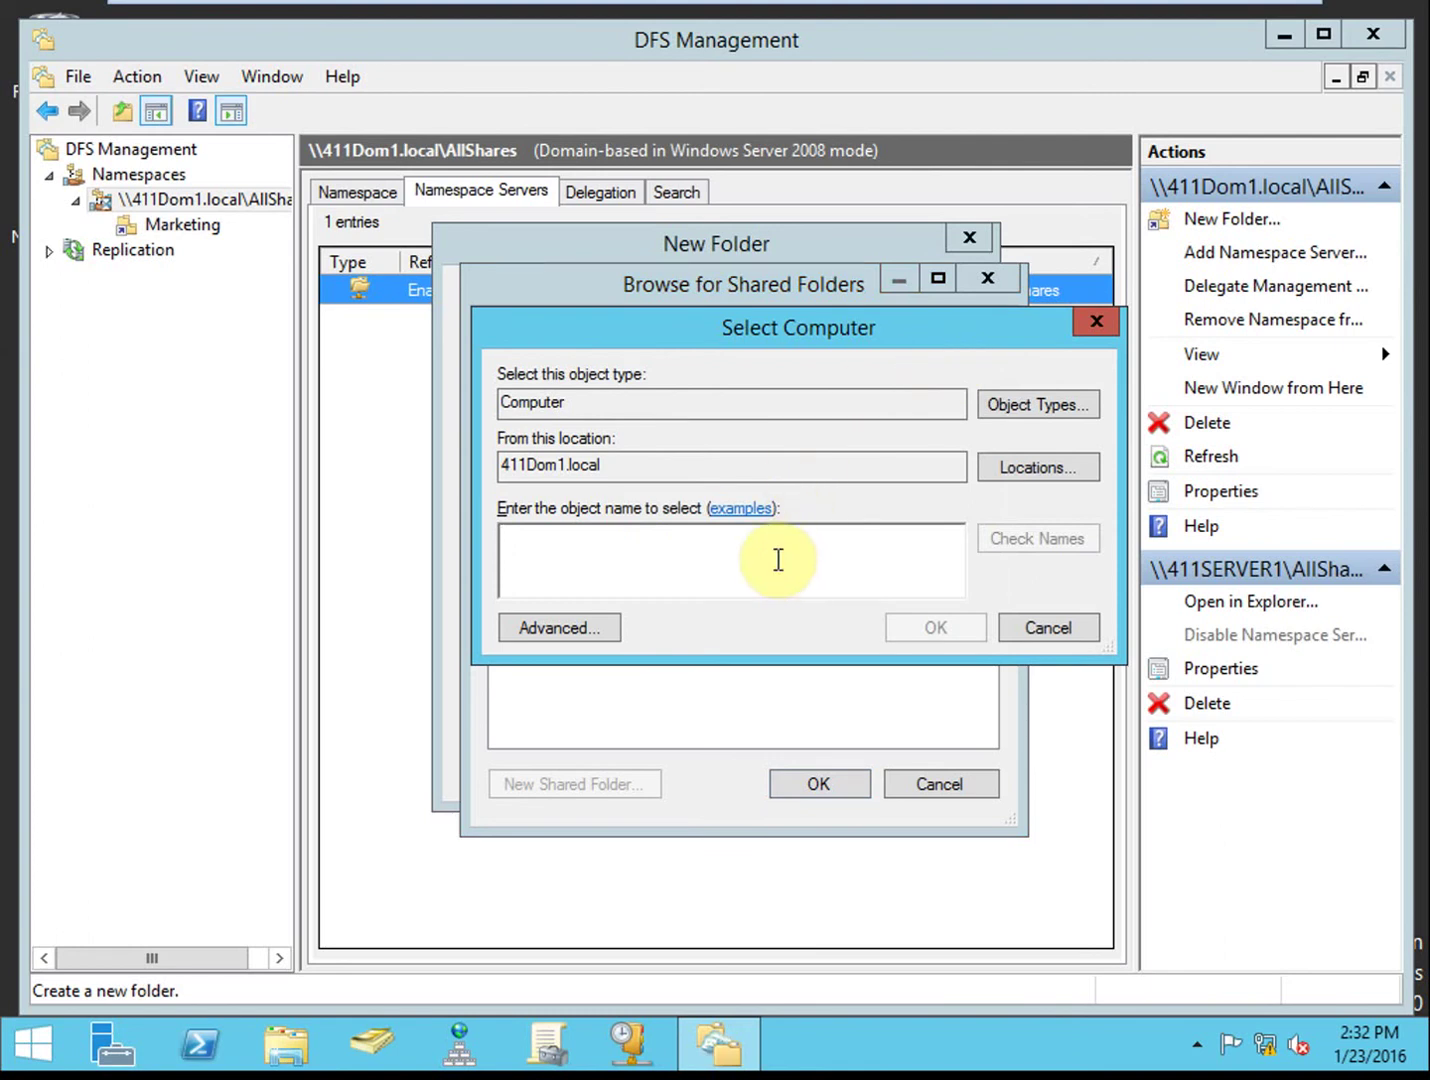
text(411servr)
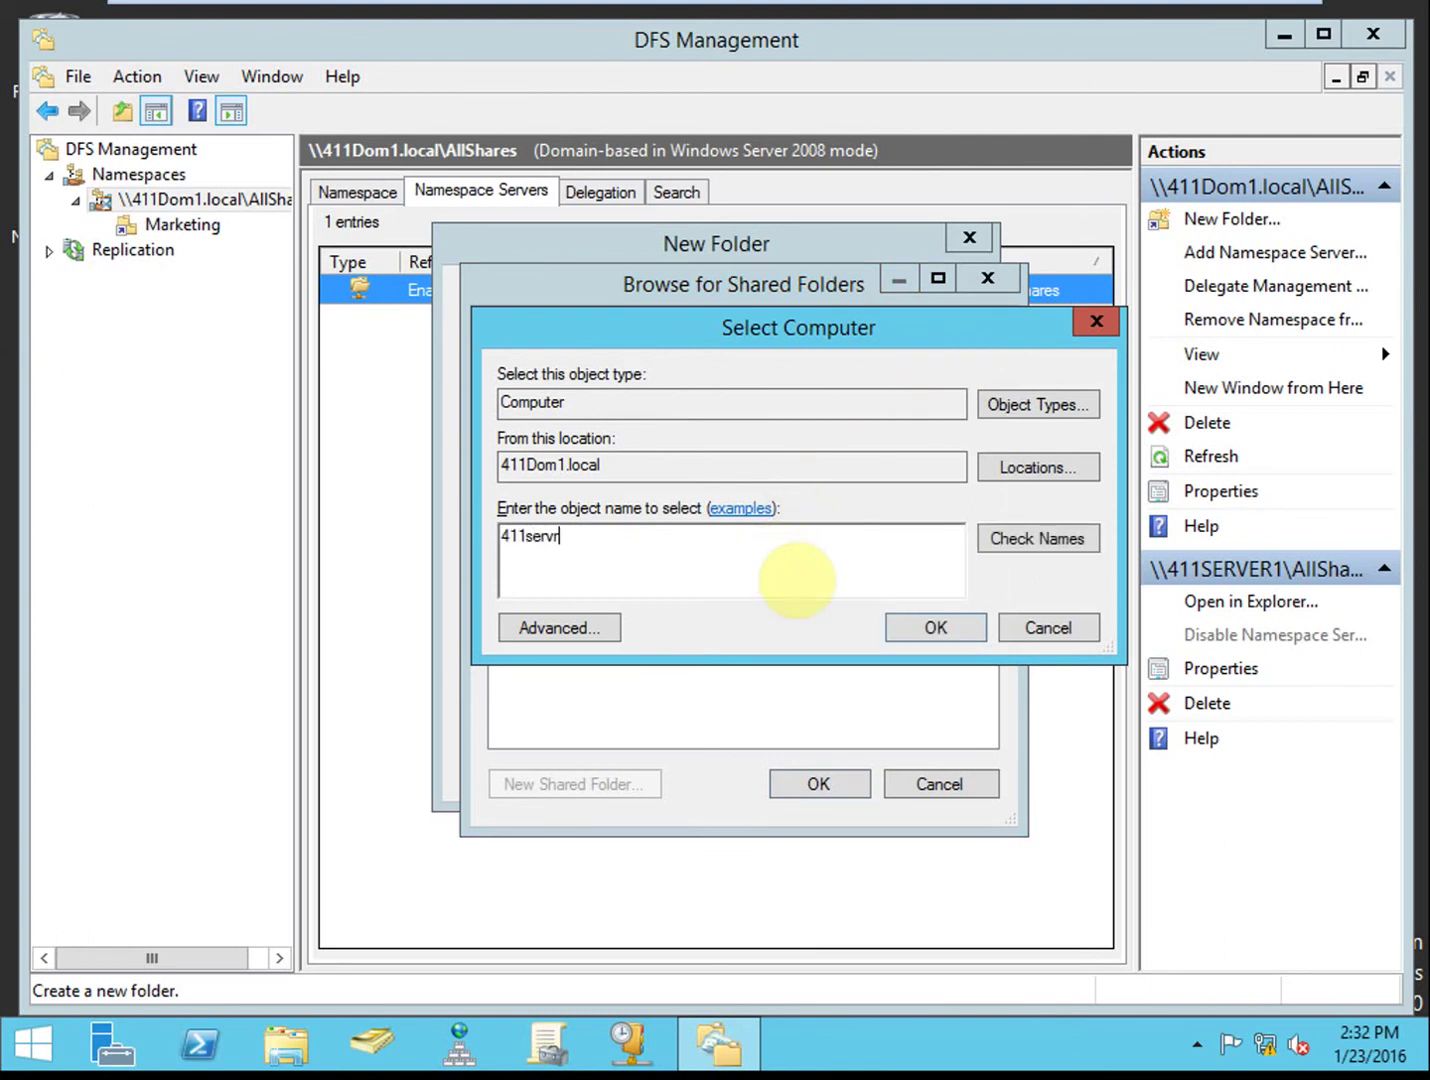
key(BackSpace)
text(er2)
click(1040, 542)
click(961, 630)
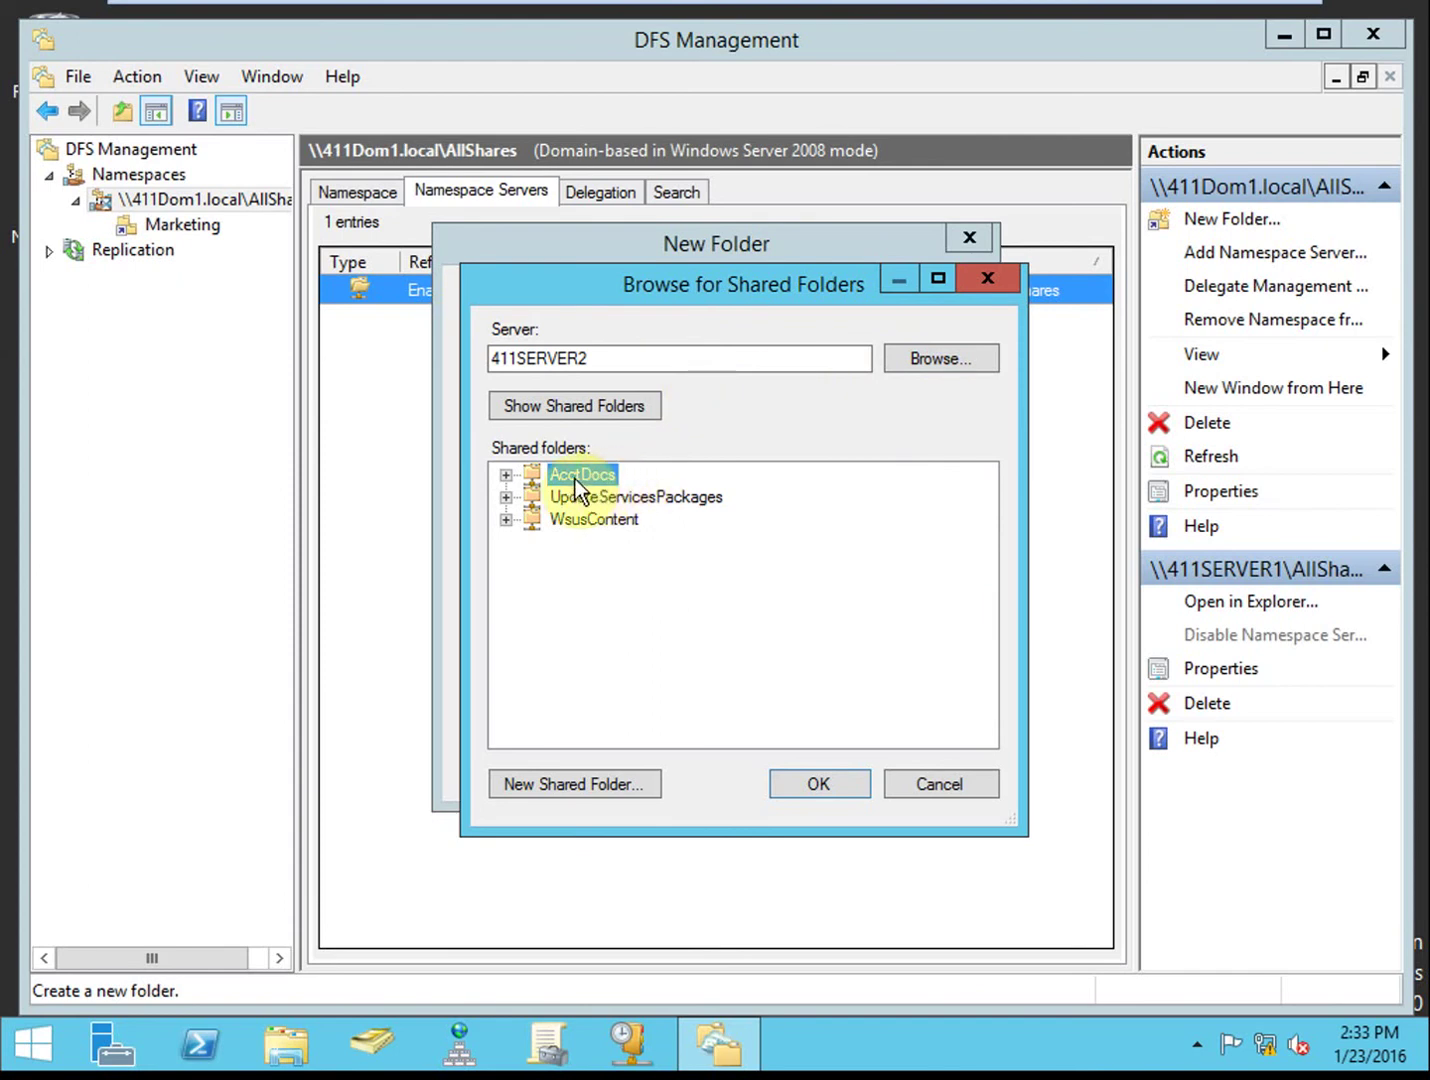
Step: Target the AcctDocs share (\\411SERVER2\AcctDocs) and finish creating the Accounting folder
click(807, 786)
click(792, 628)
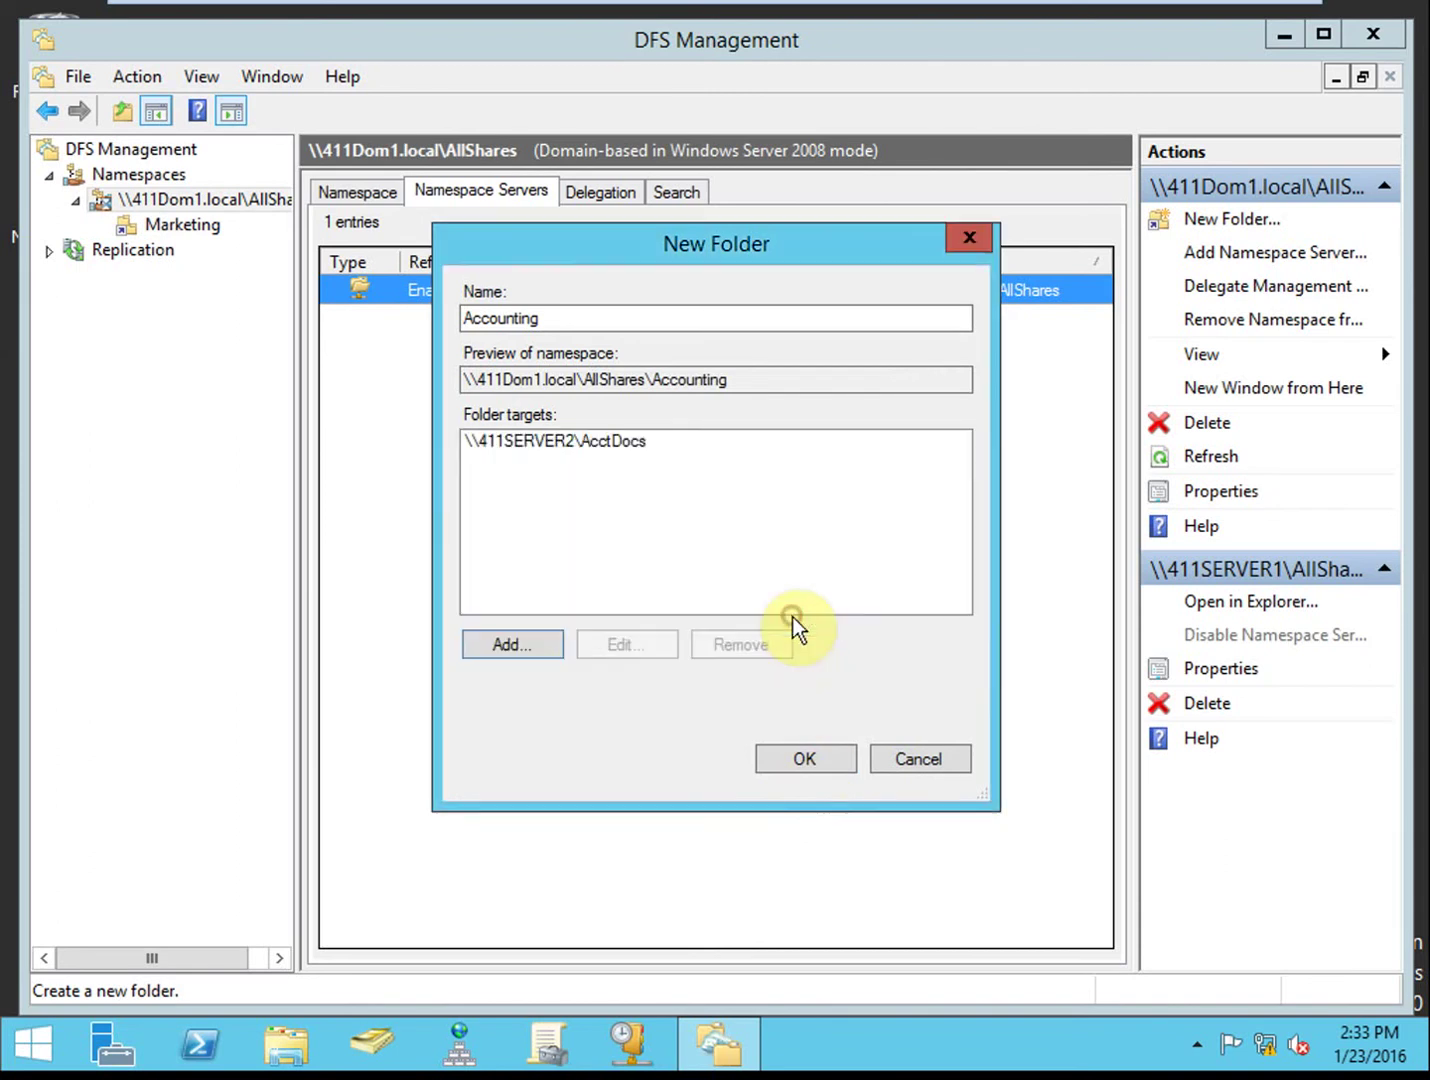
click(793, 752)
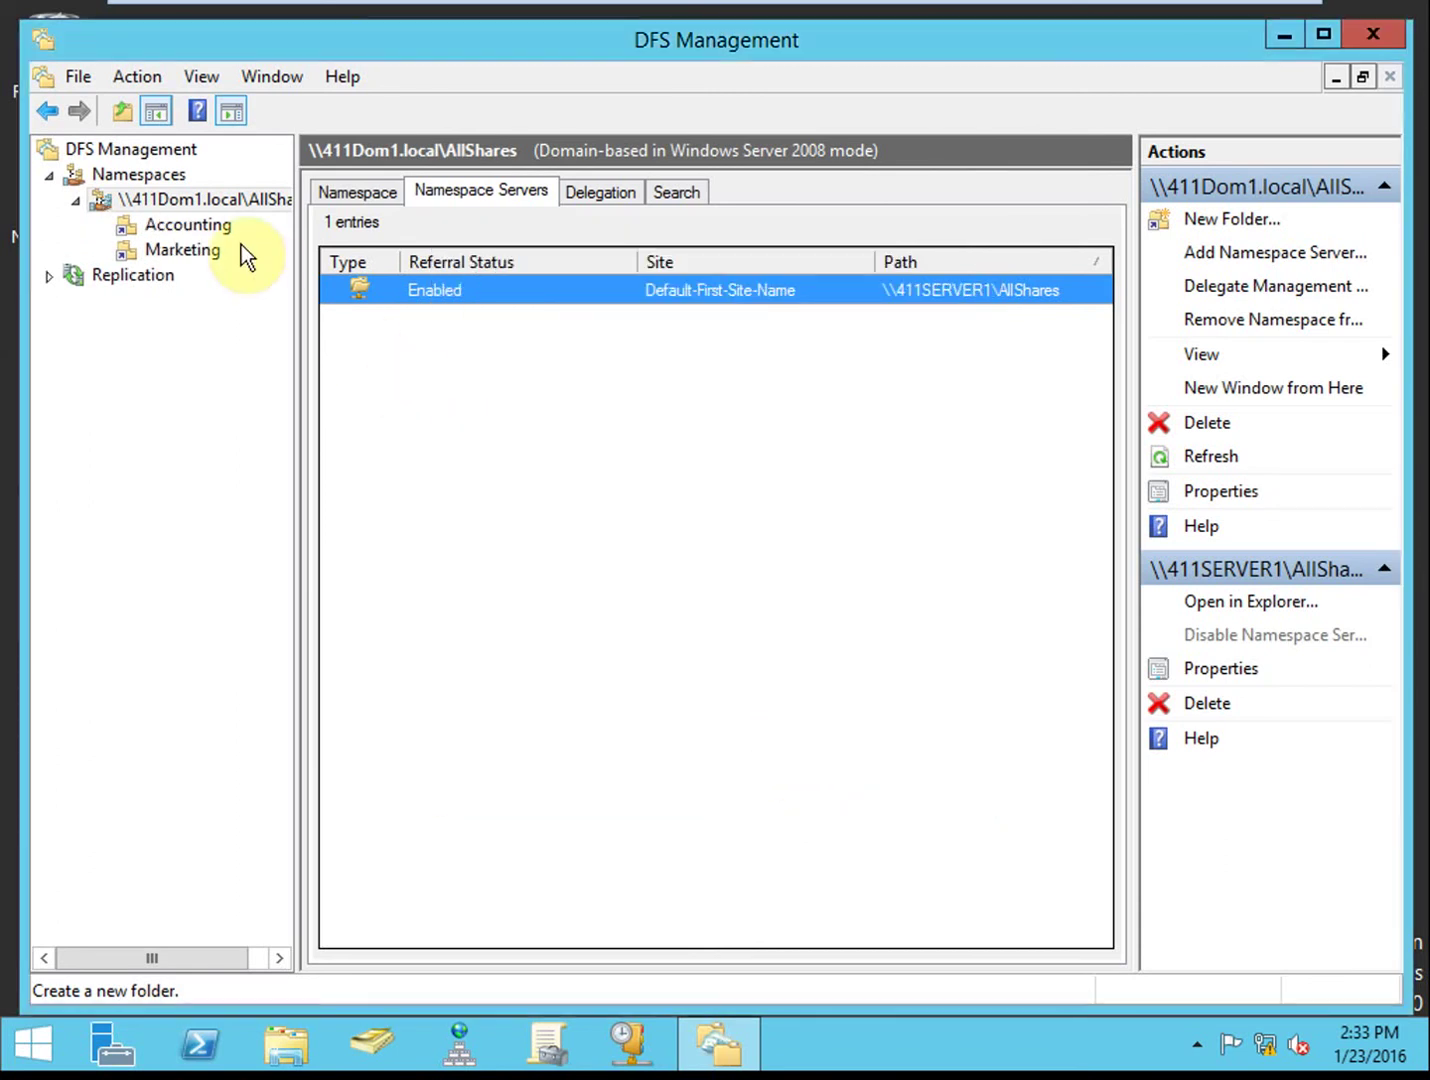
Step: Review the Accounting and Marketing folder targets, return to the AllShares node, and bring up Start
click(215, 244)
click(213, 228)
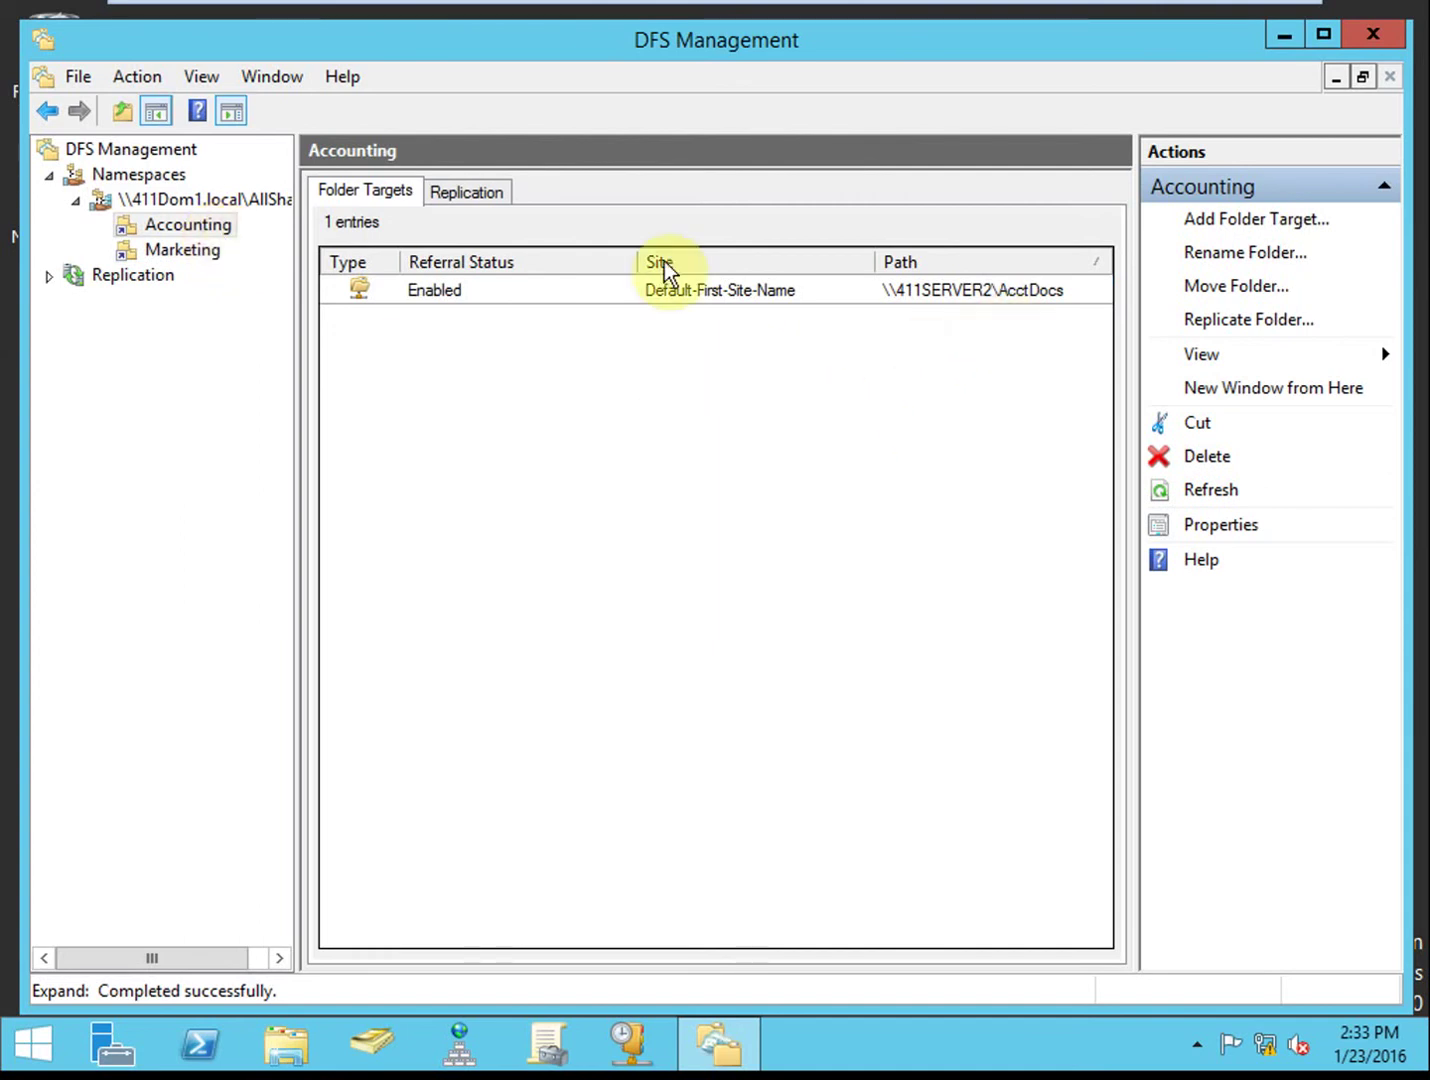
click(187, 251)
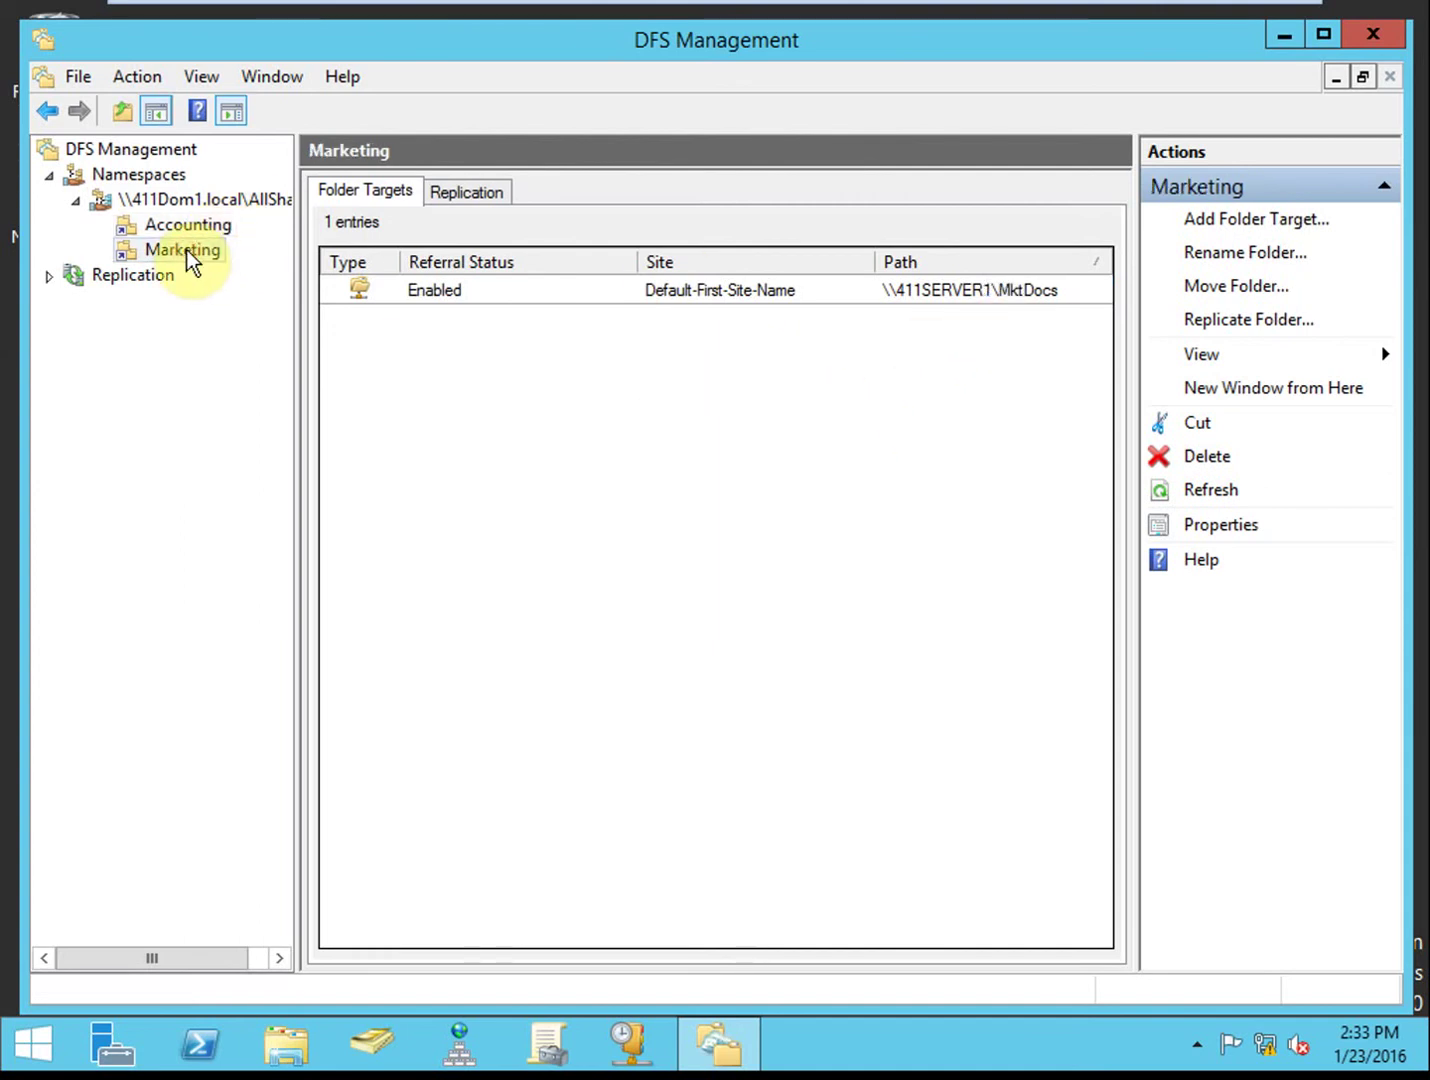
click(219, 195)
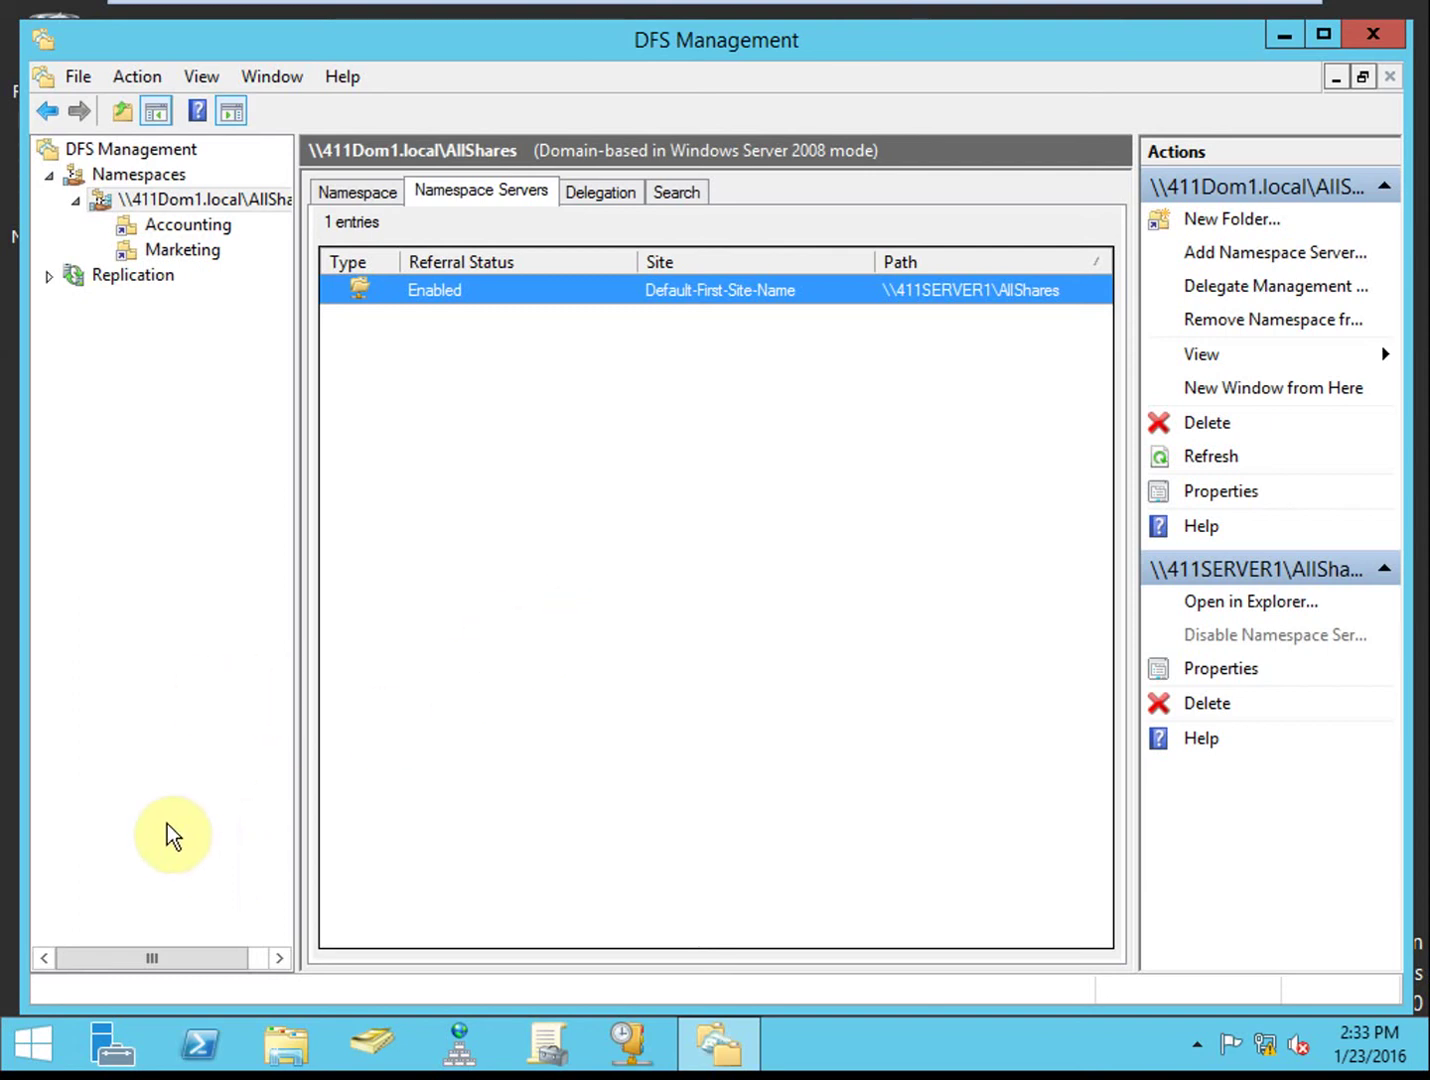
click(26, 1030)
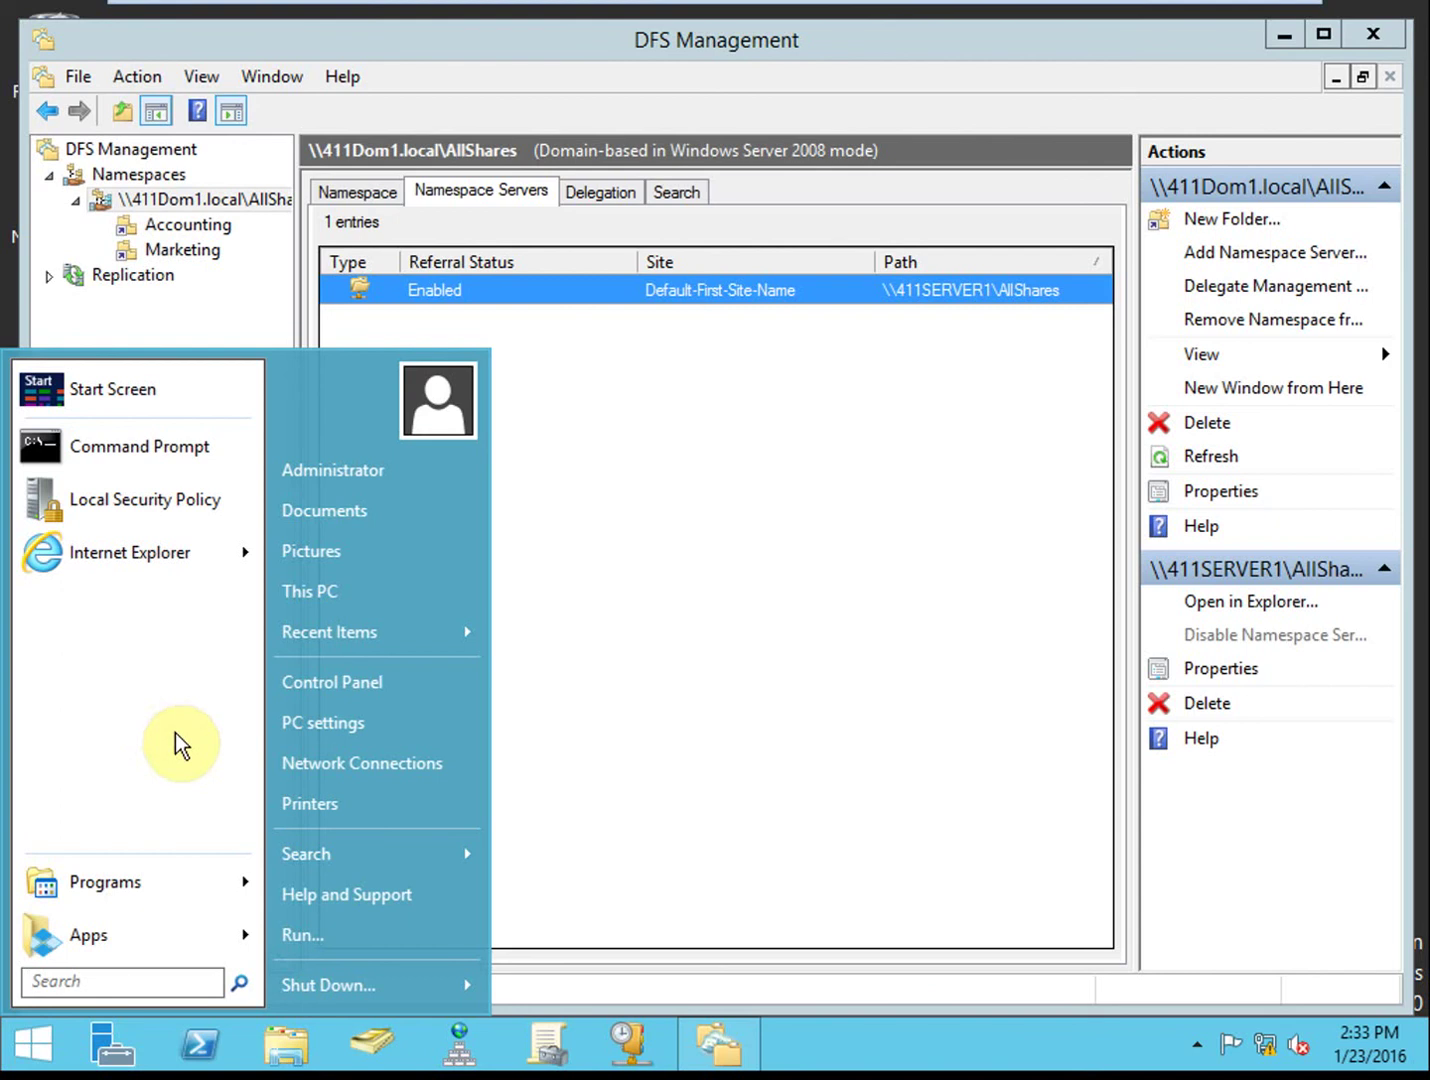
Step: Open \\411dom1\allshares in File Explorer to see the Accounting and Marketing folders
click(308, 1051)
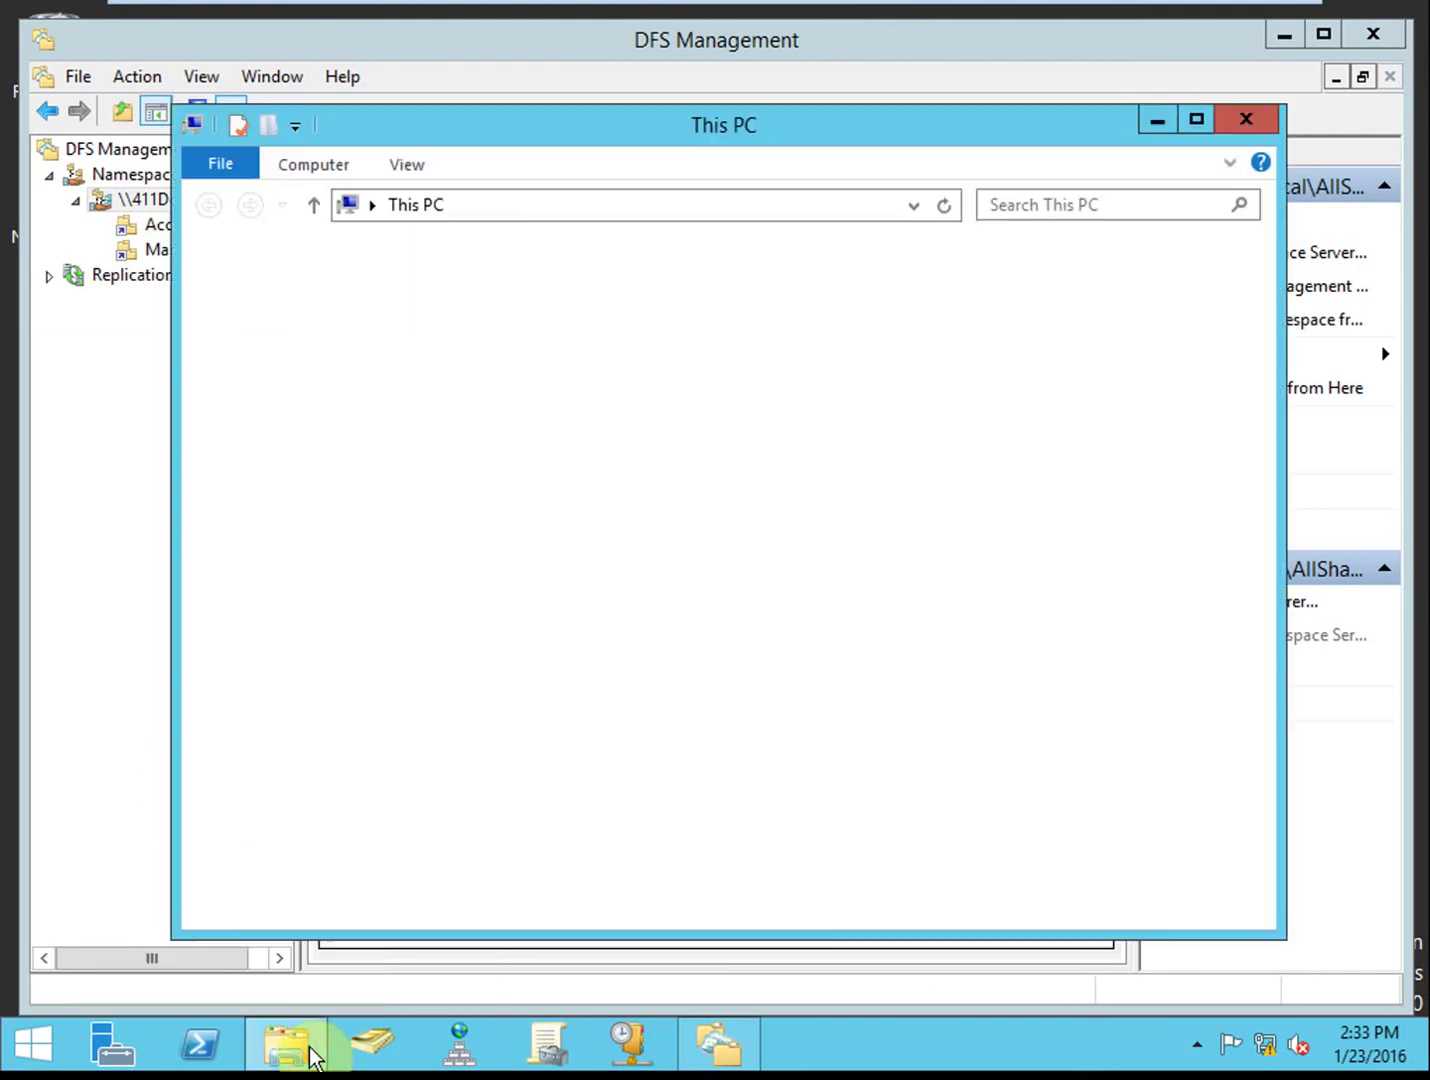
click(578, 213)
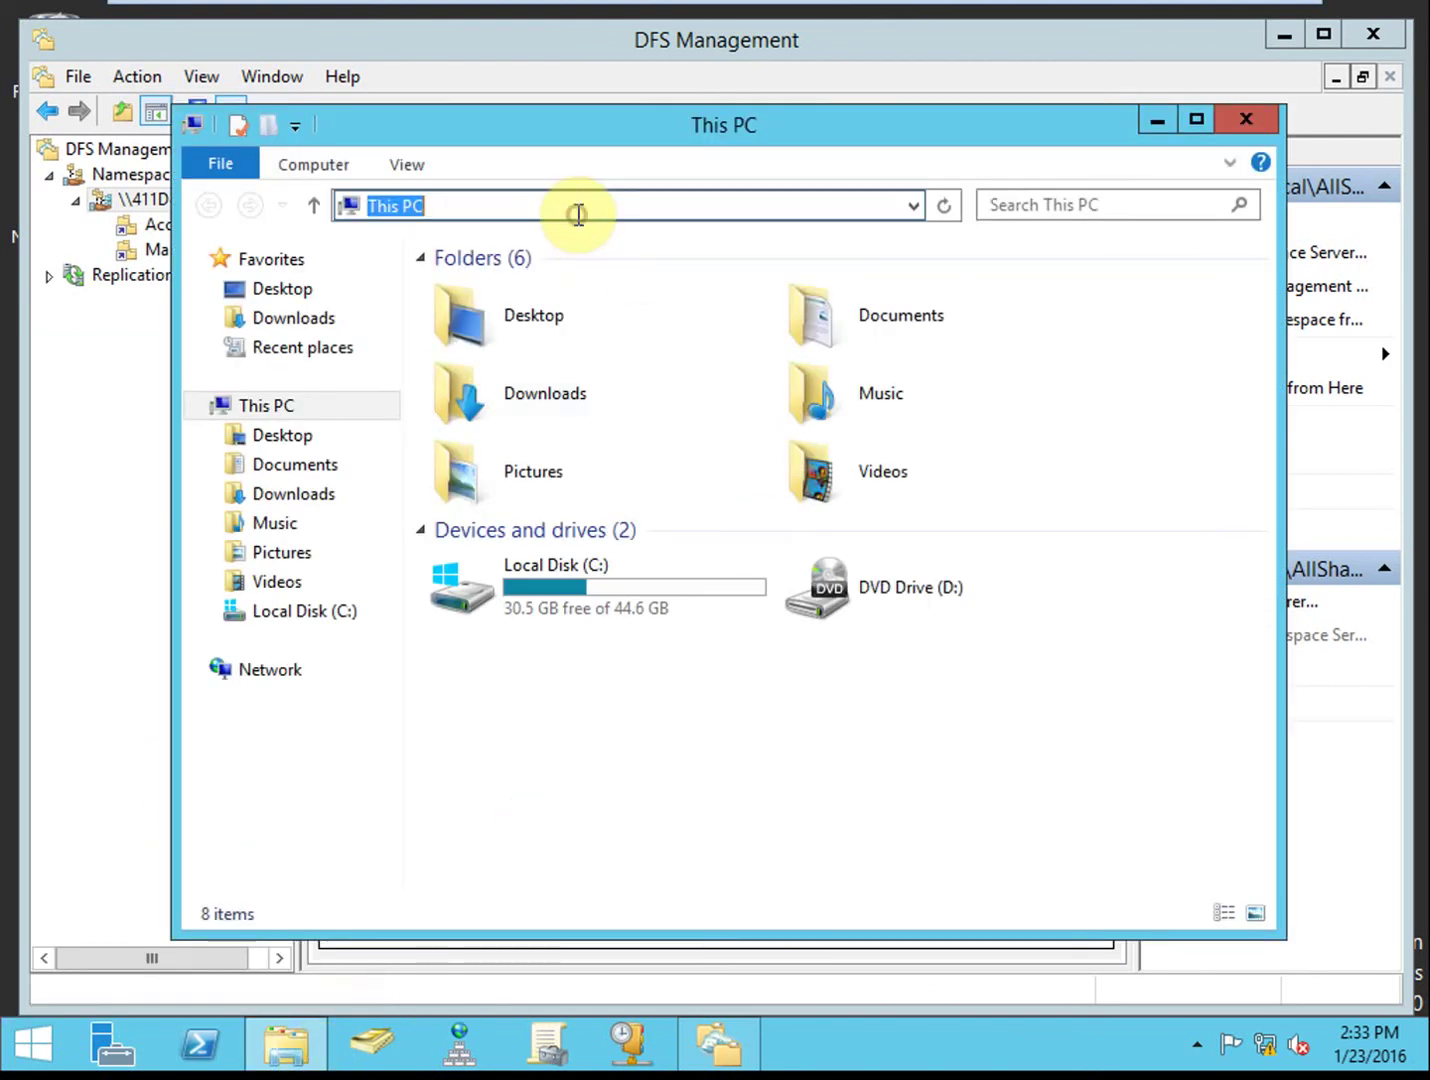
text(\\)
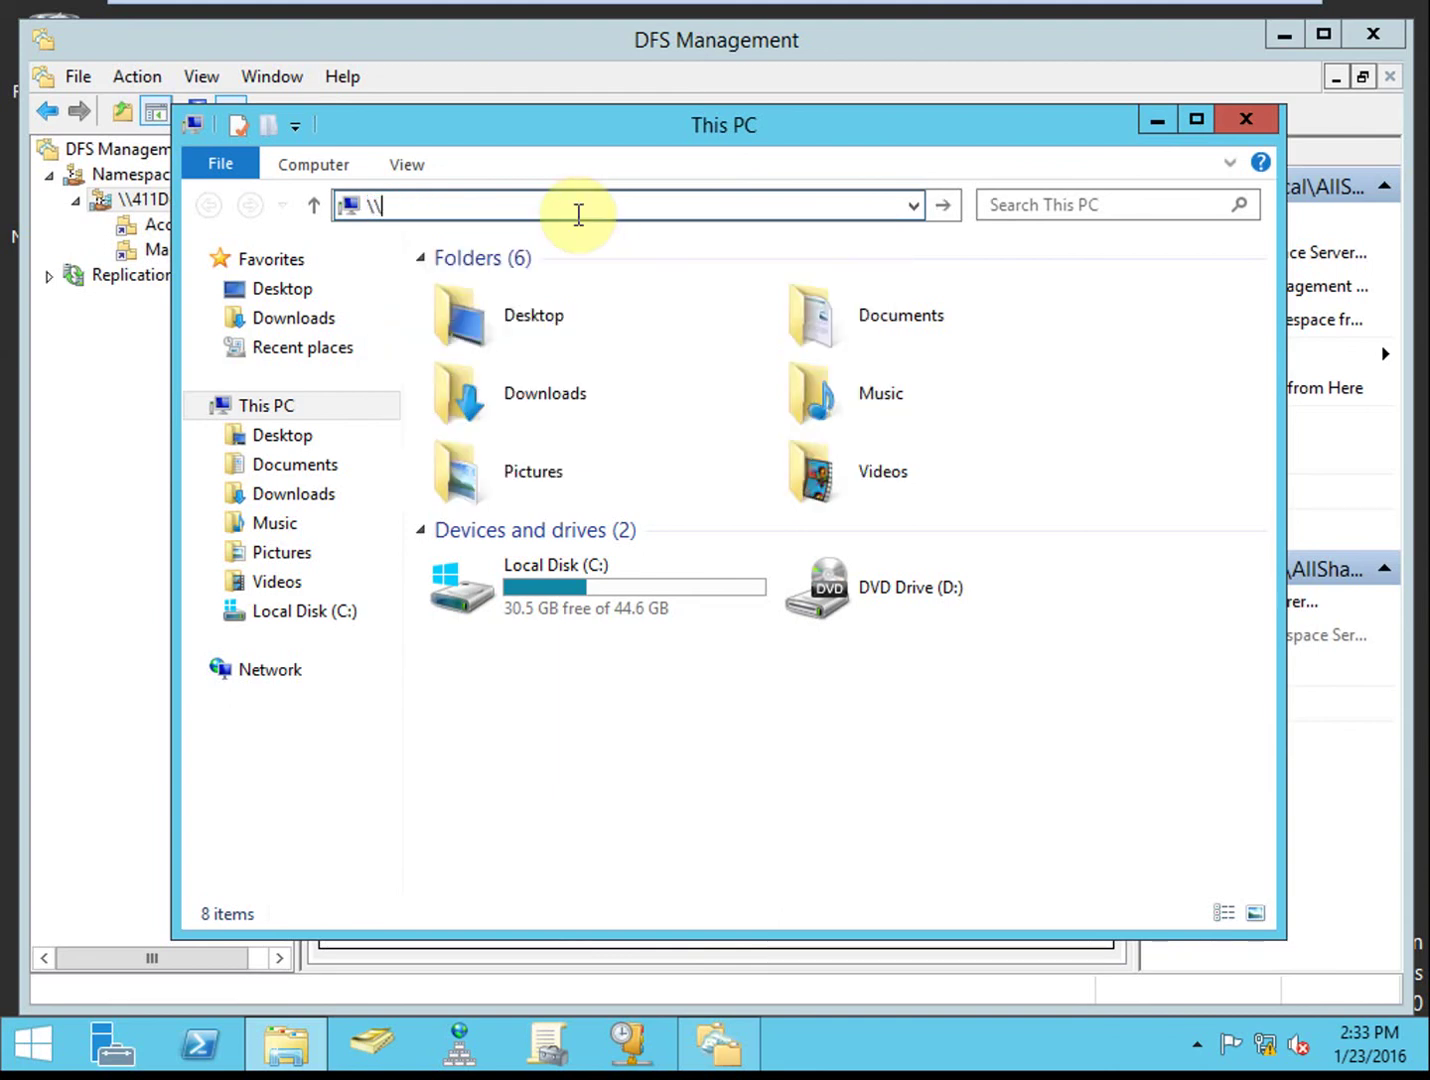
text(411)
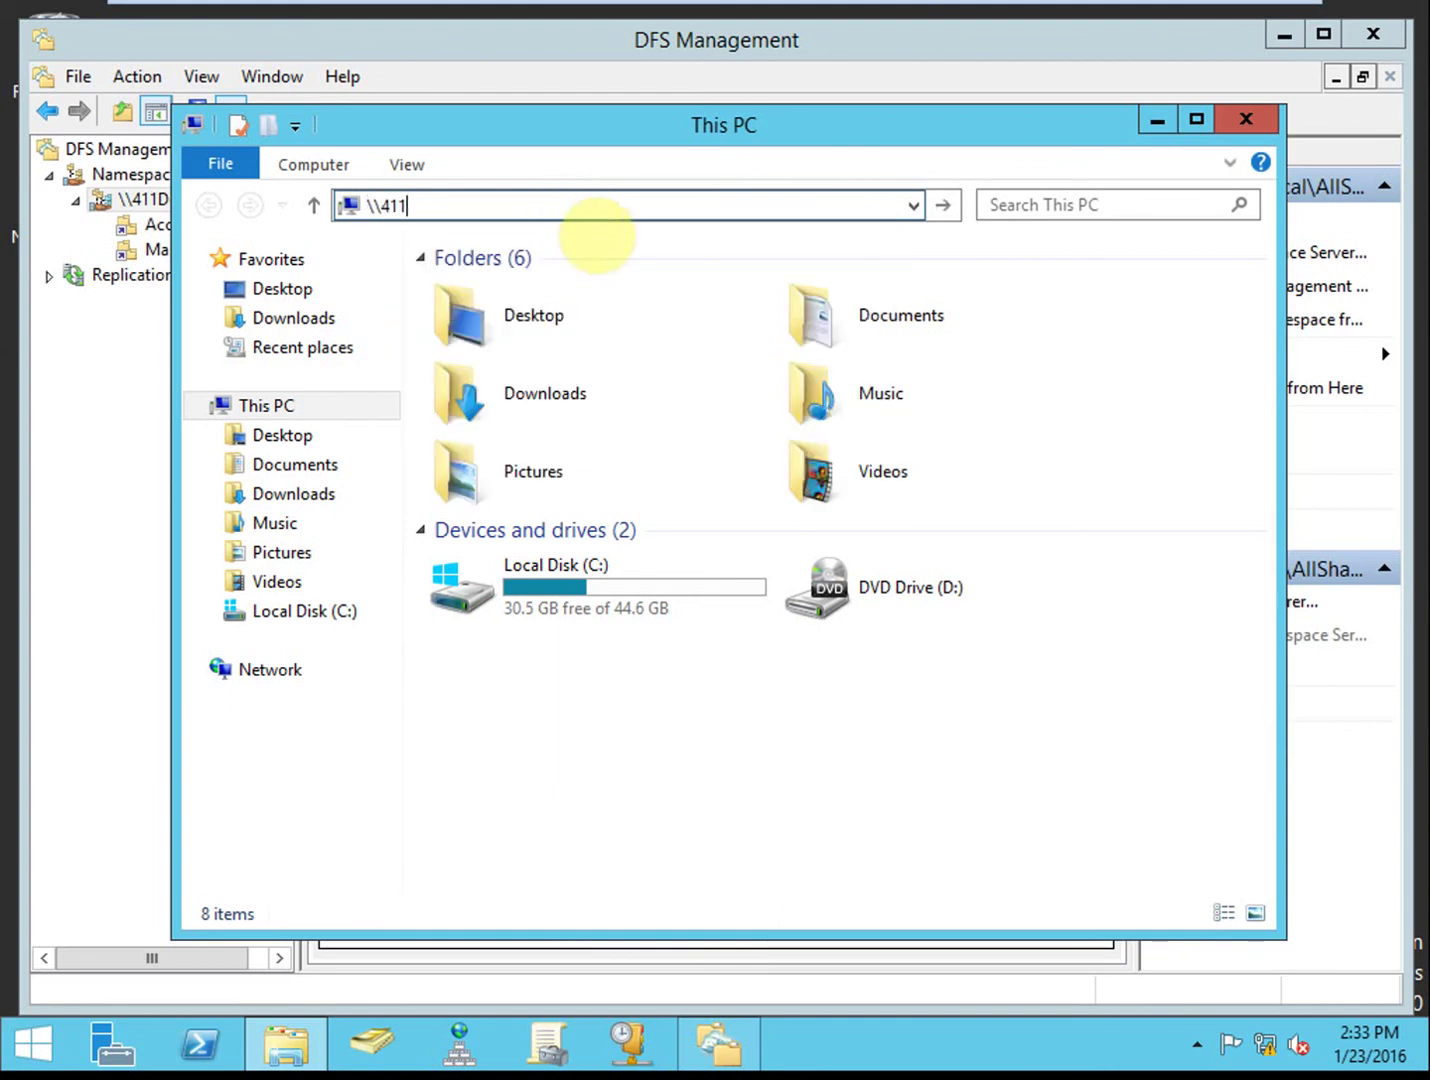
text(dom1\allshares)
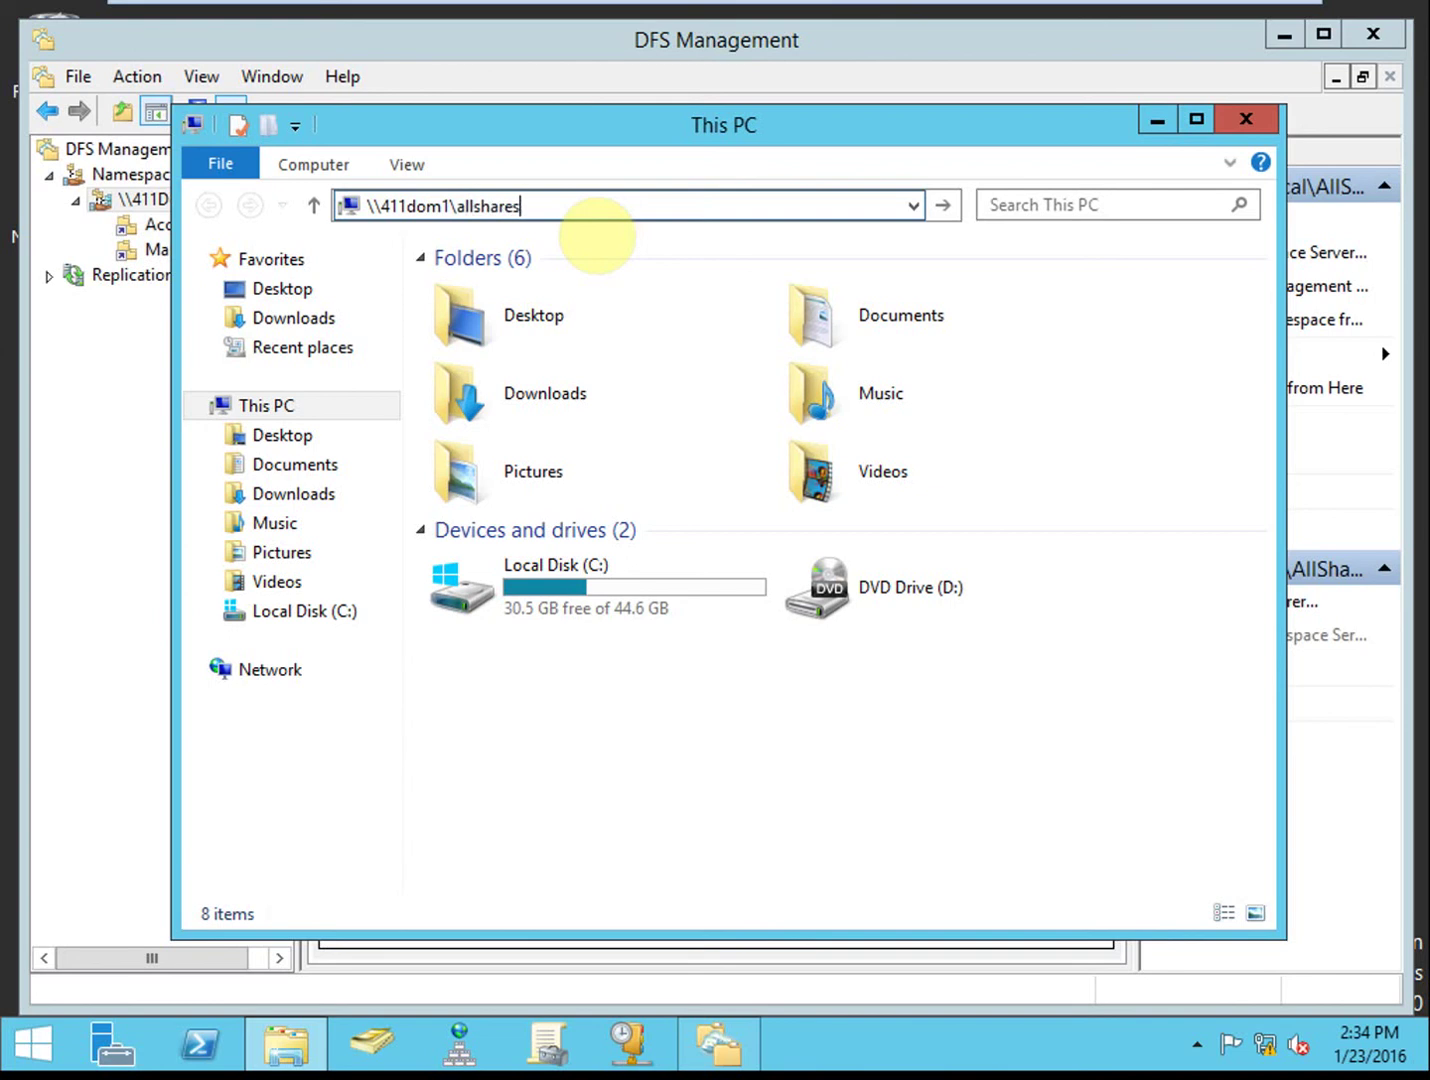
key(Return)
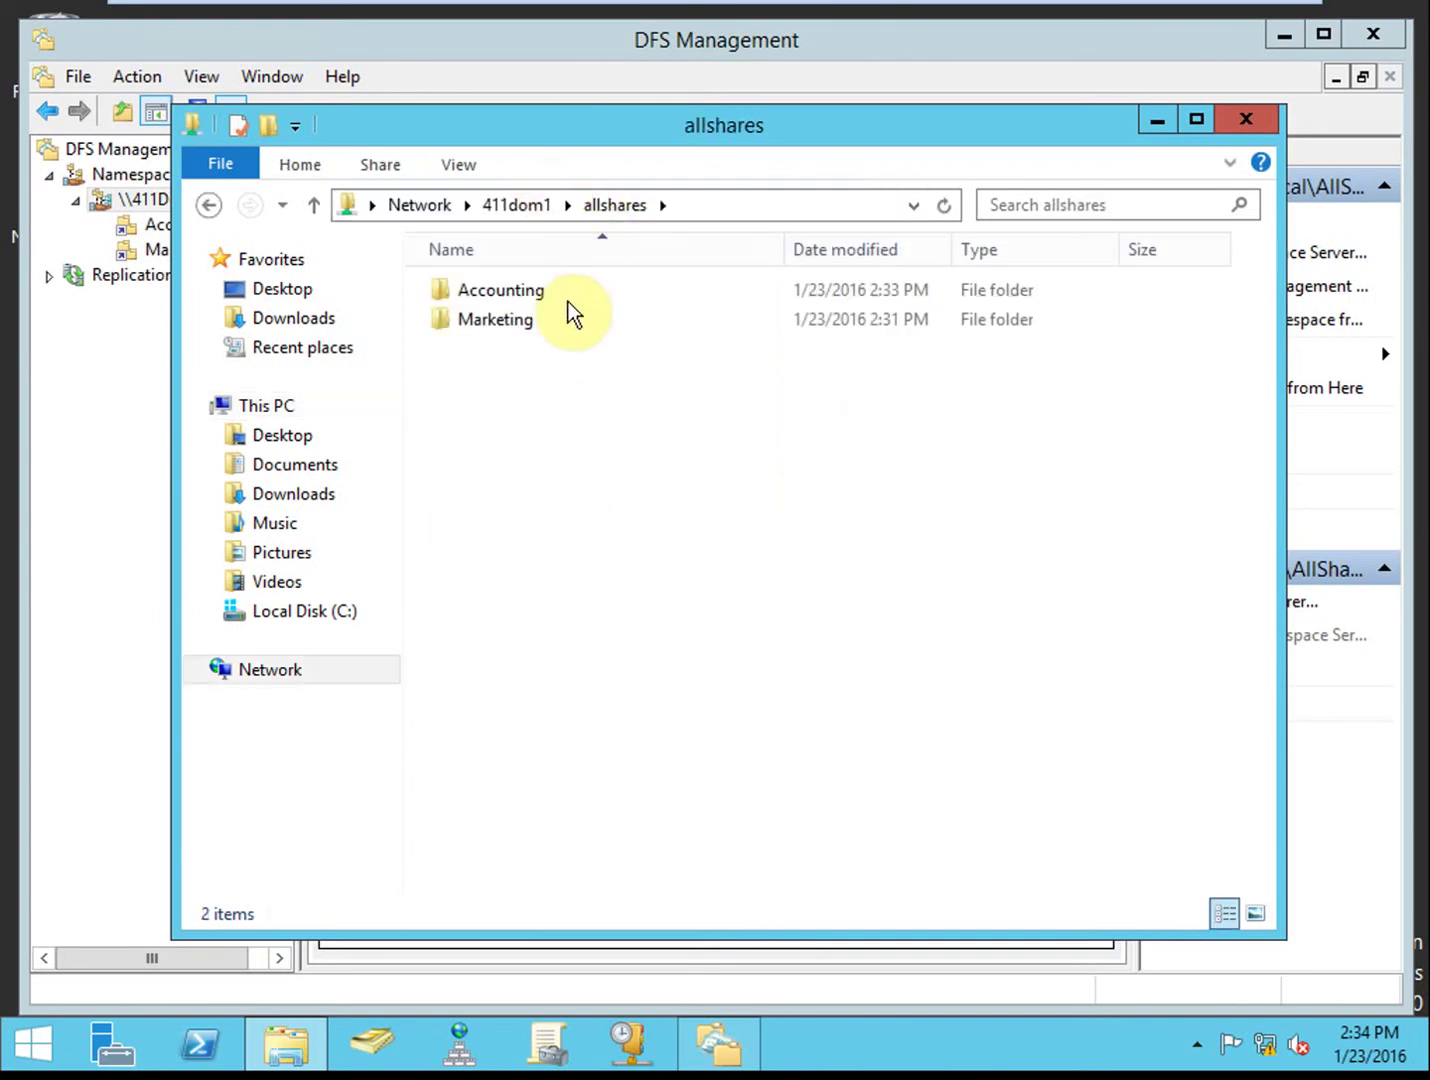
click(556, 322)
click(651, 594)
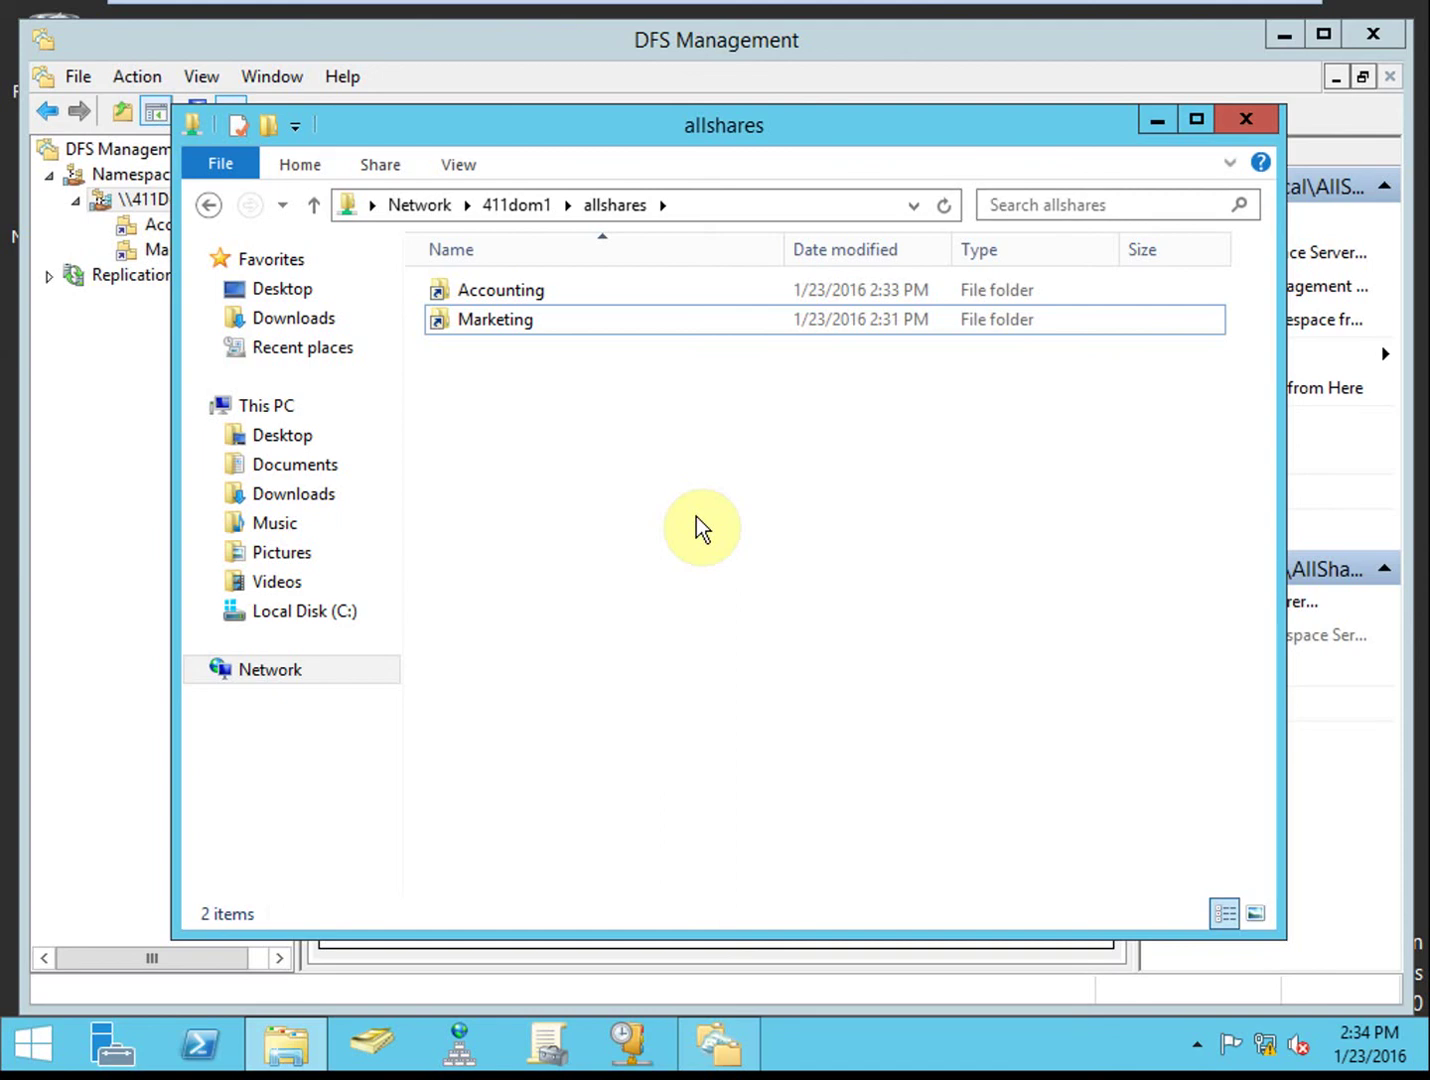
click(745, 208)
click(641, 206)
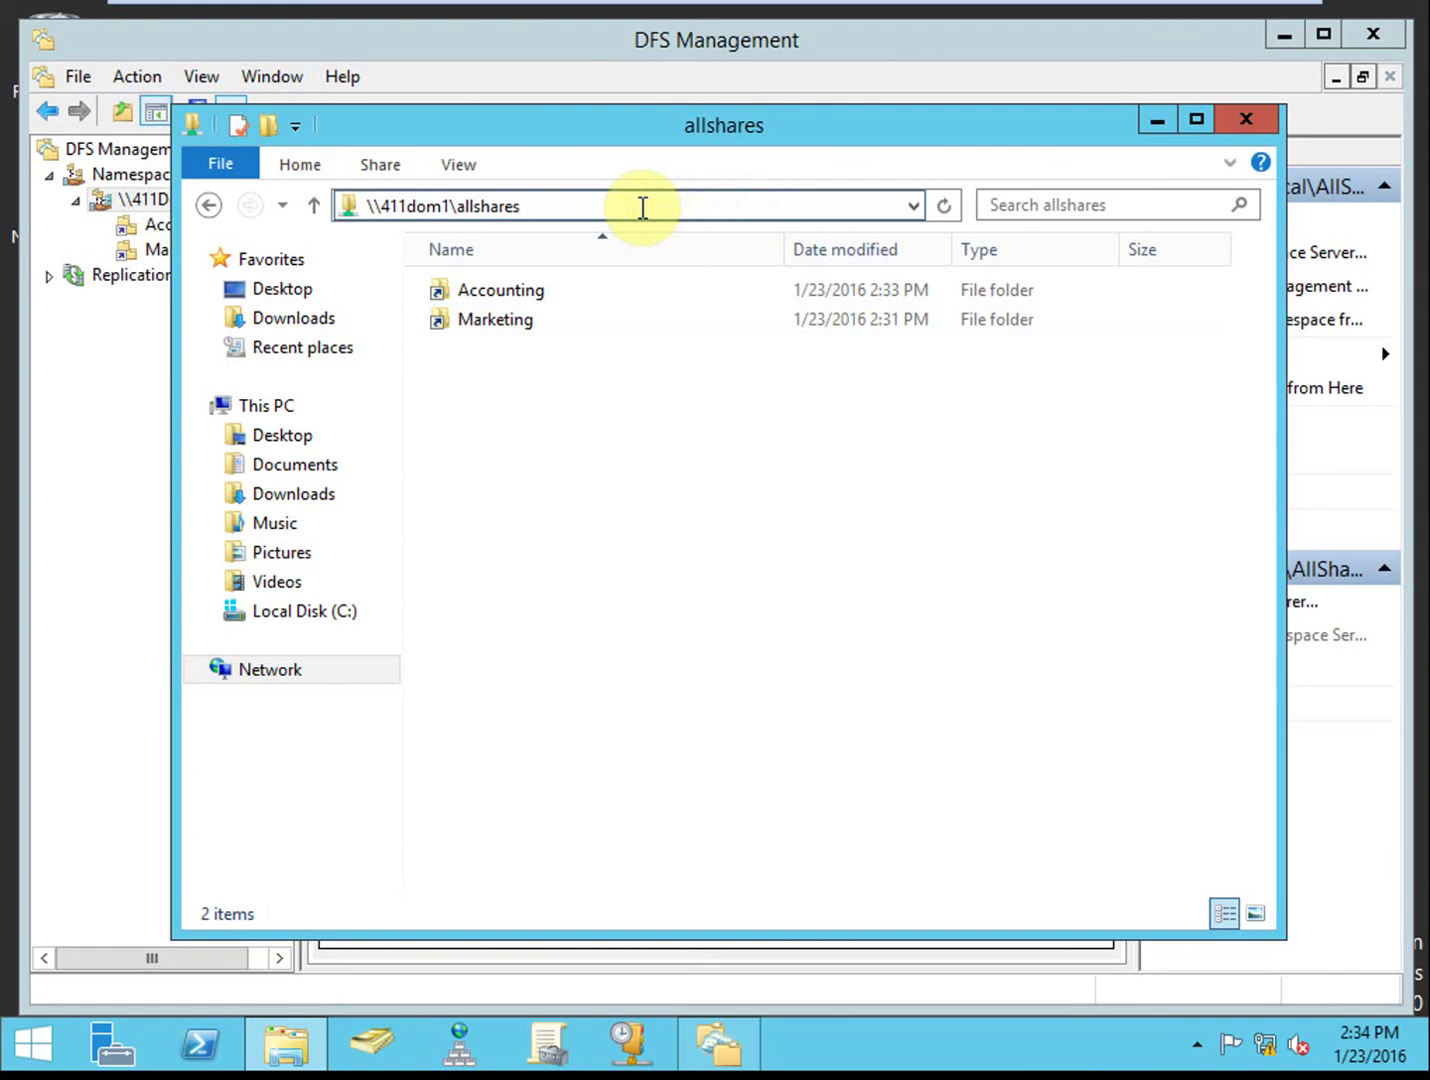
Step: Open the \\411server1\mktdocs share to see that it is empty
key(BackSpace)
key(BackSpace)
key(BackSpace)
key(BackSpace)
key(BackSpace)
key(BackSpace)
key(BackSpace)
key(BackSpace)
key(BackSpace)
key(BackSpace)
key(BackSpace)
key(BackSpace)
key(BackSpace)
key(BackSpace)
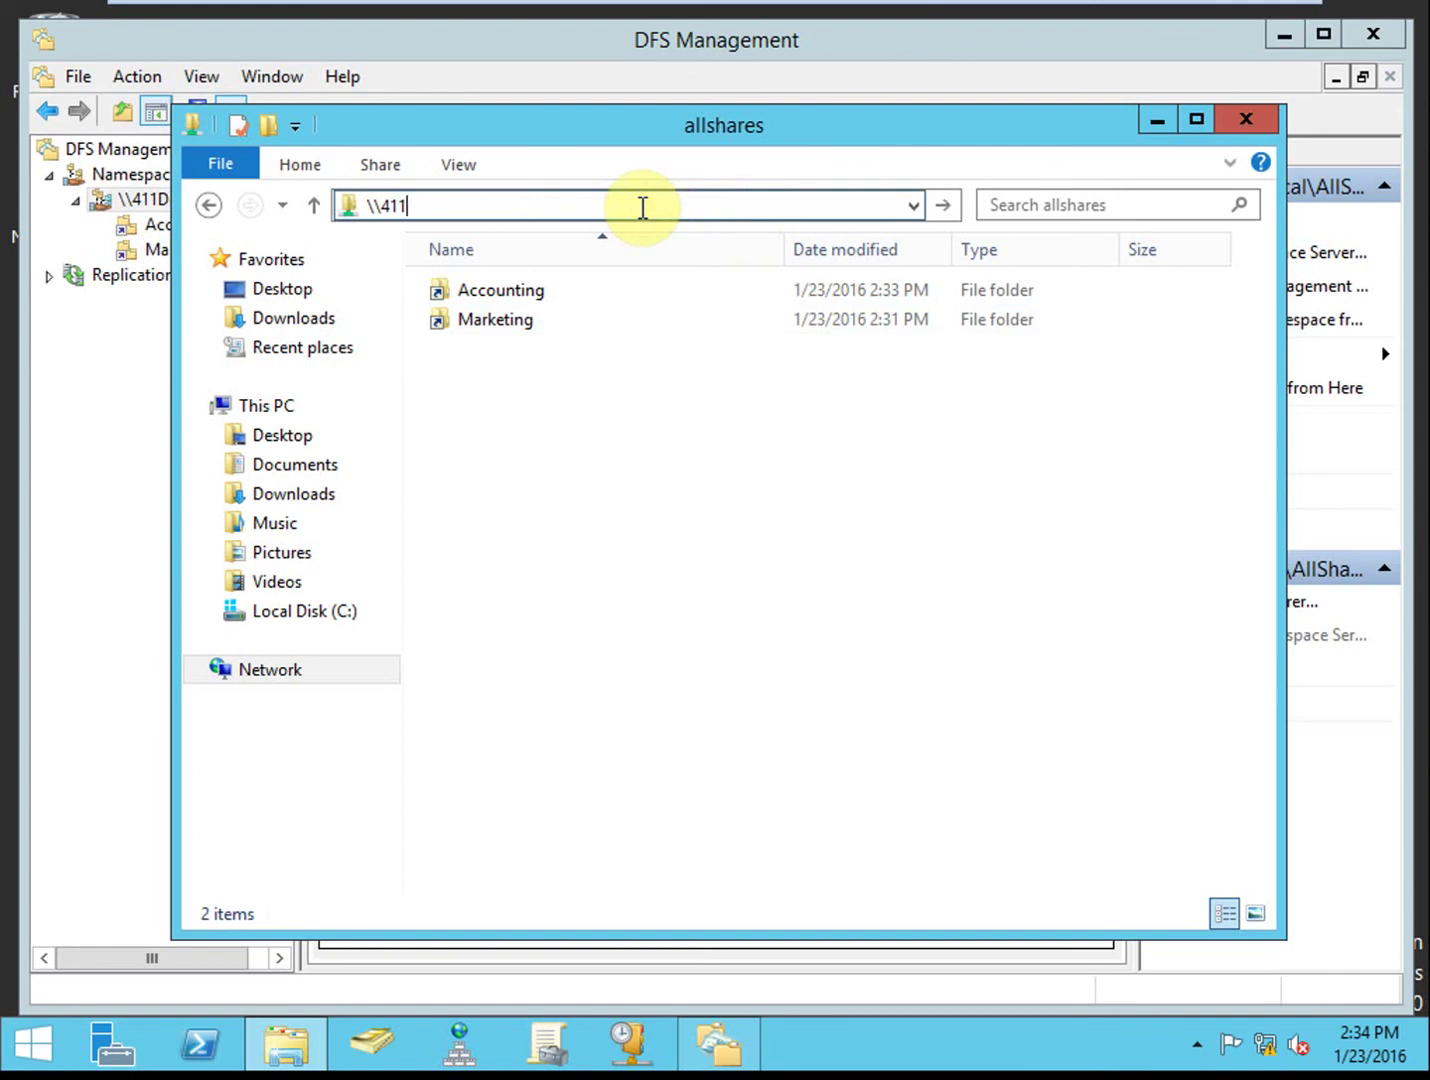
text(server1\)
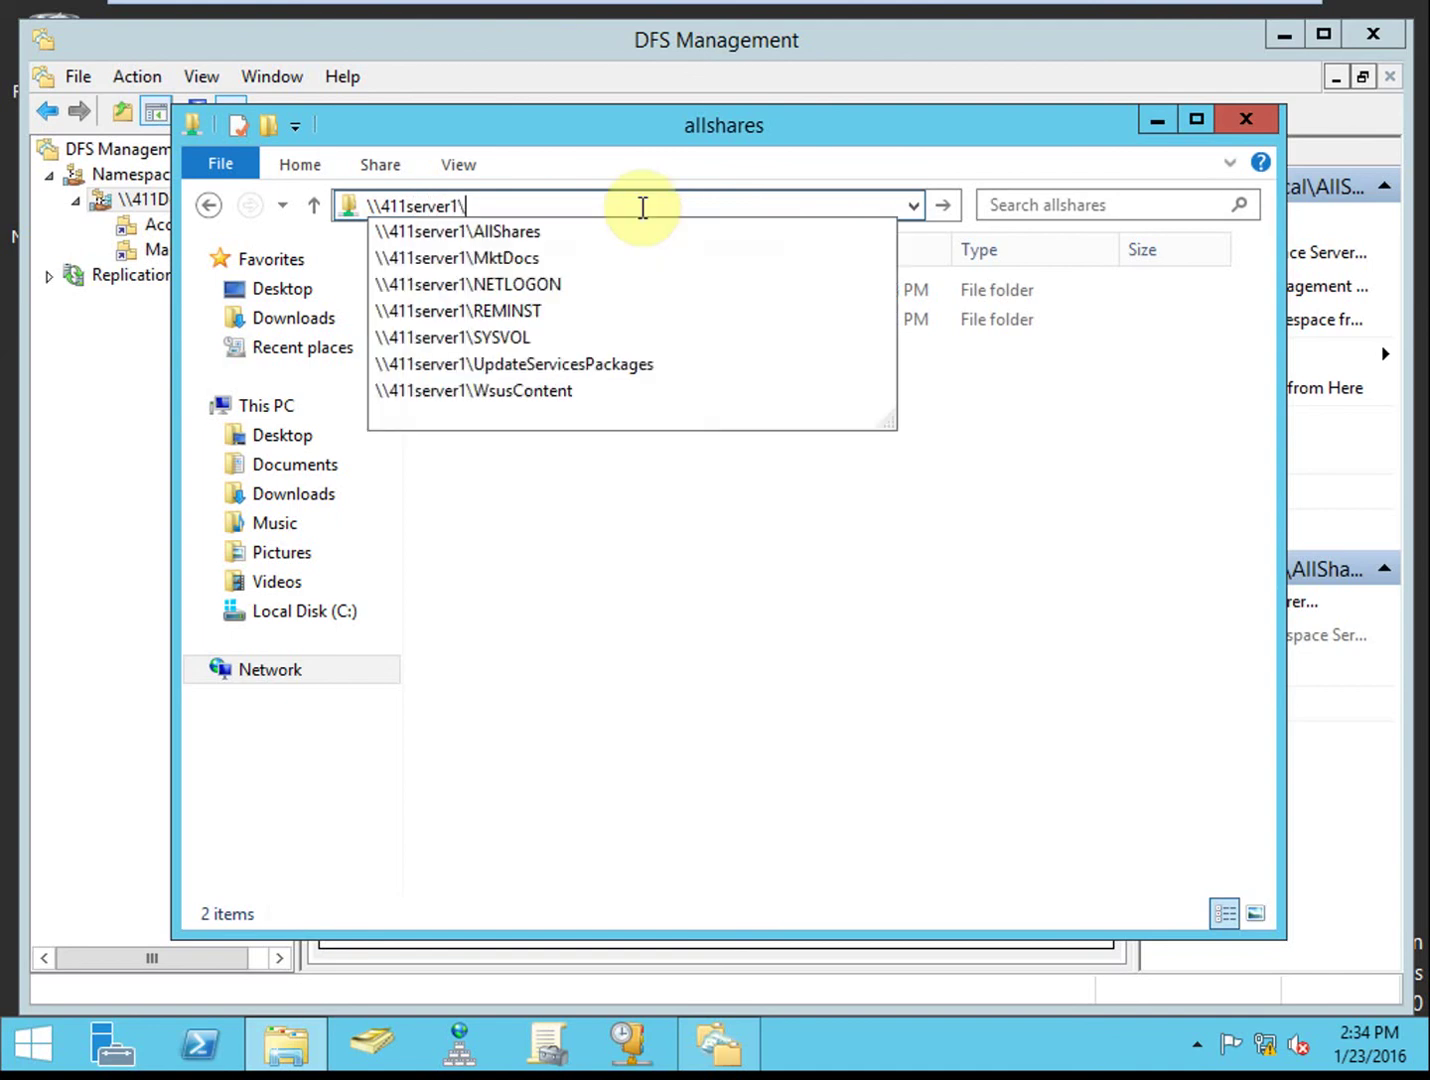
text(mk)
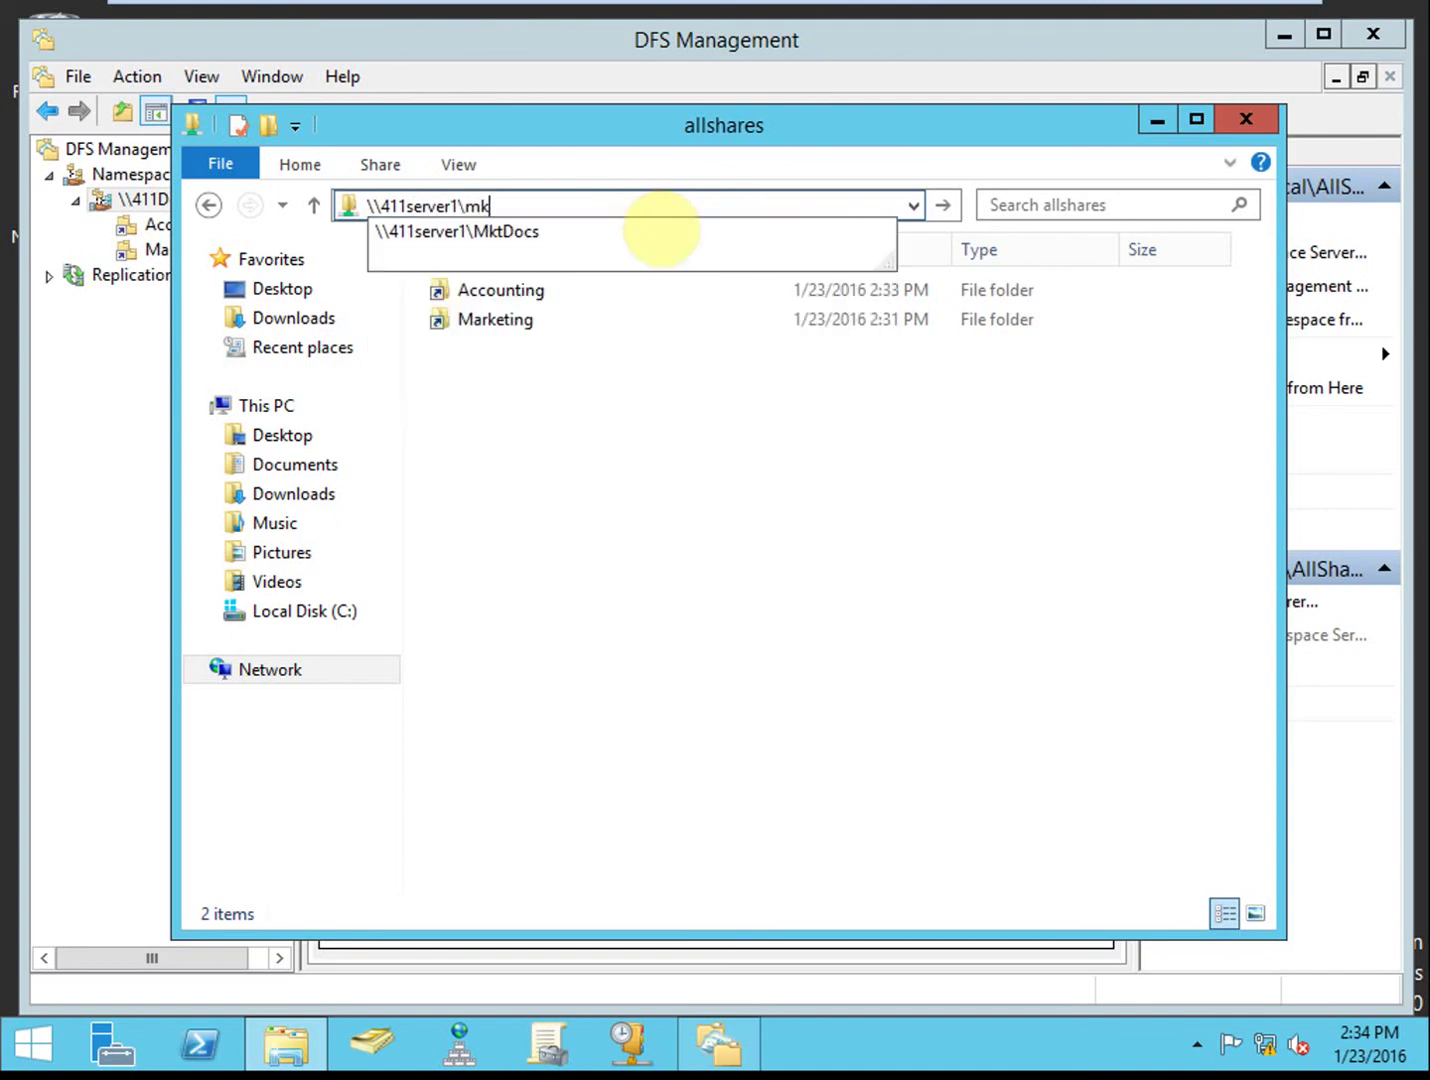
text(tdocs)
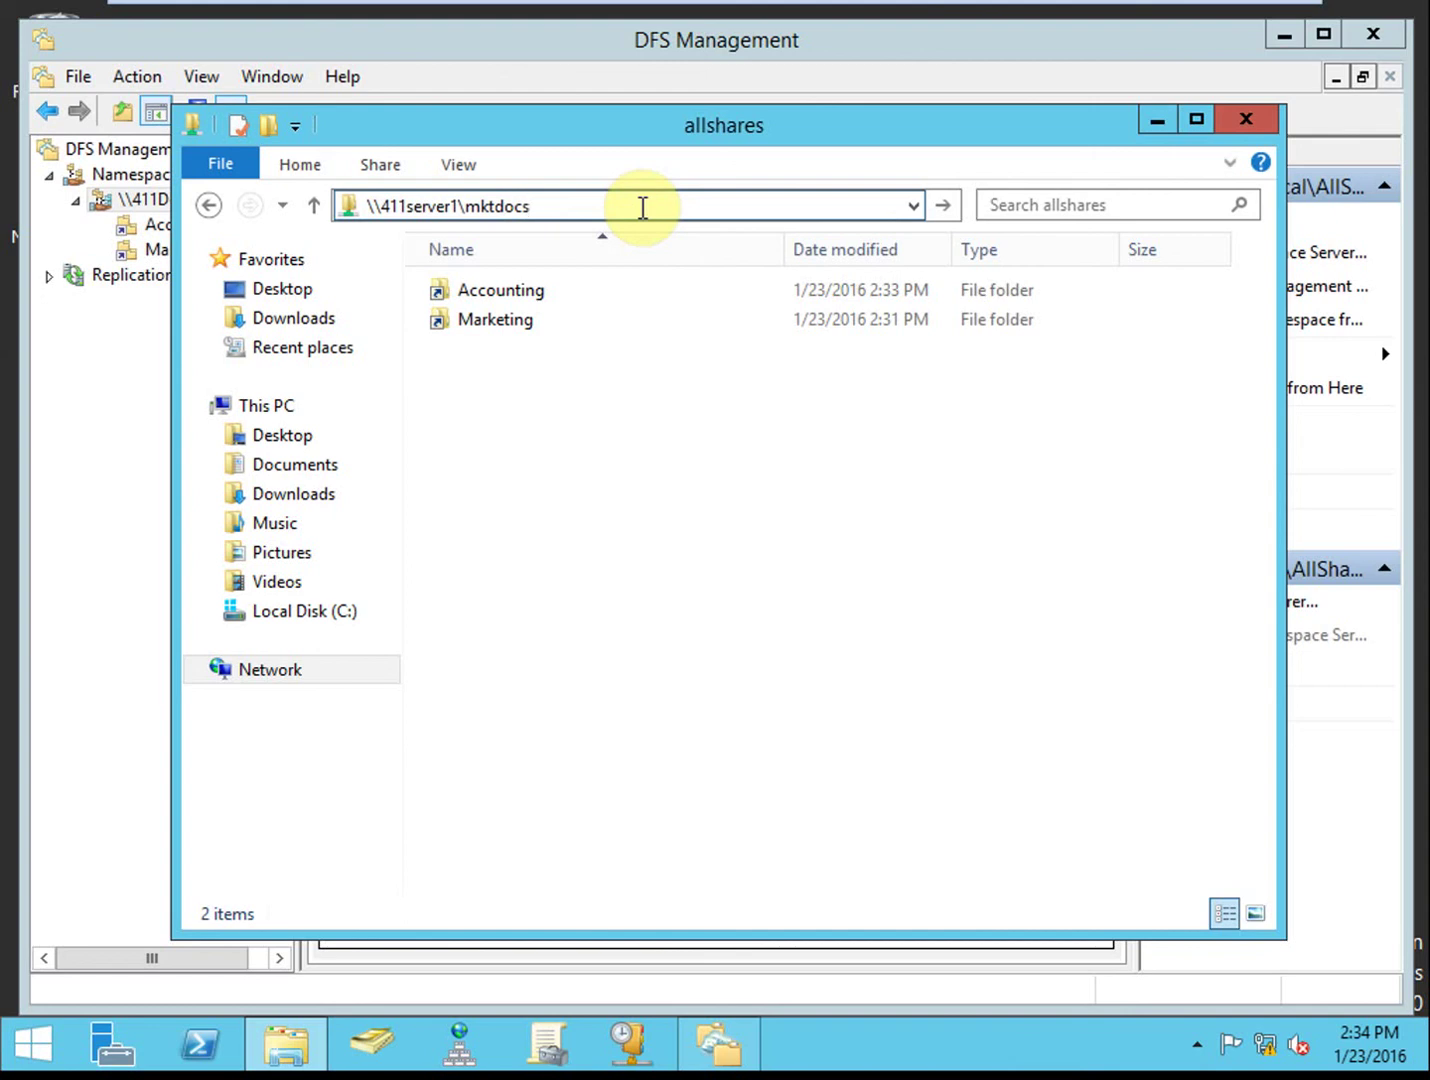
key(Return)
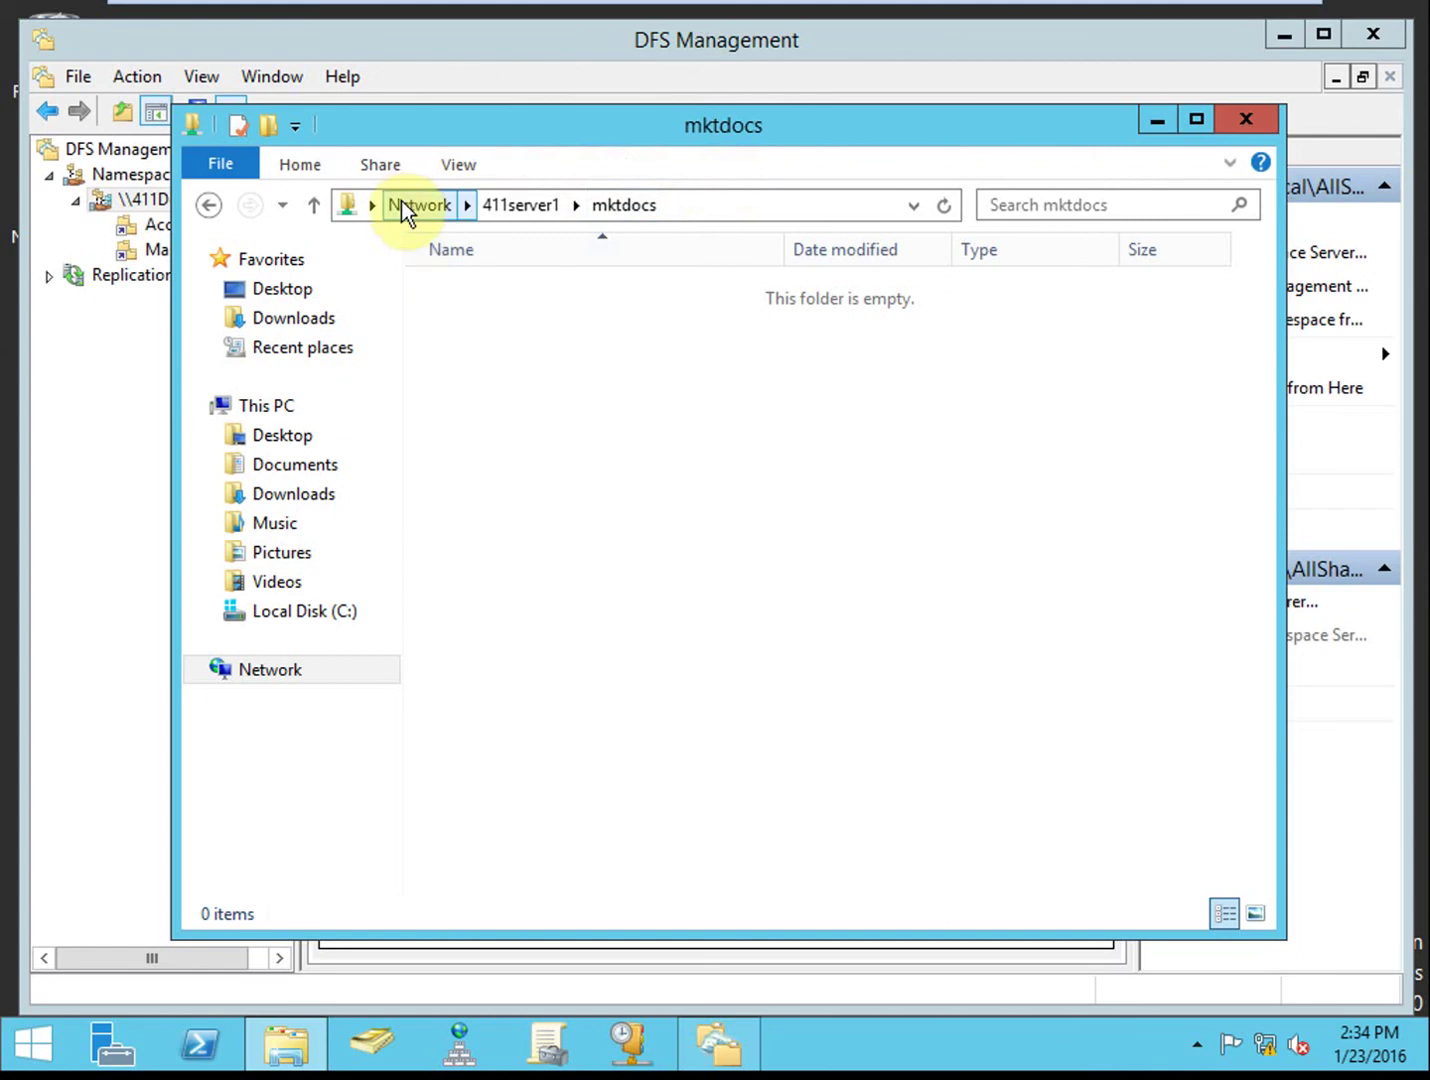
Step: Open the Marketing folder through \\411server1\AllShares
click(736, 200)
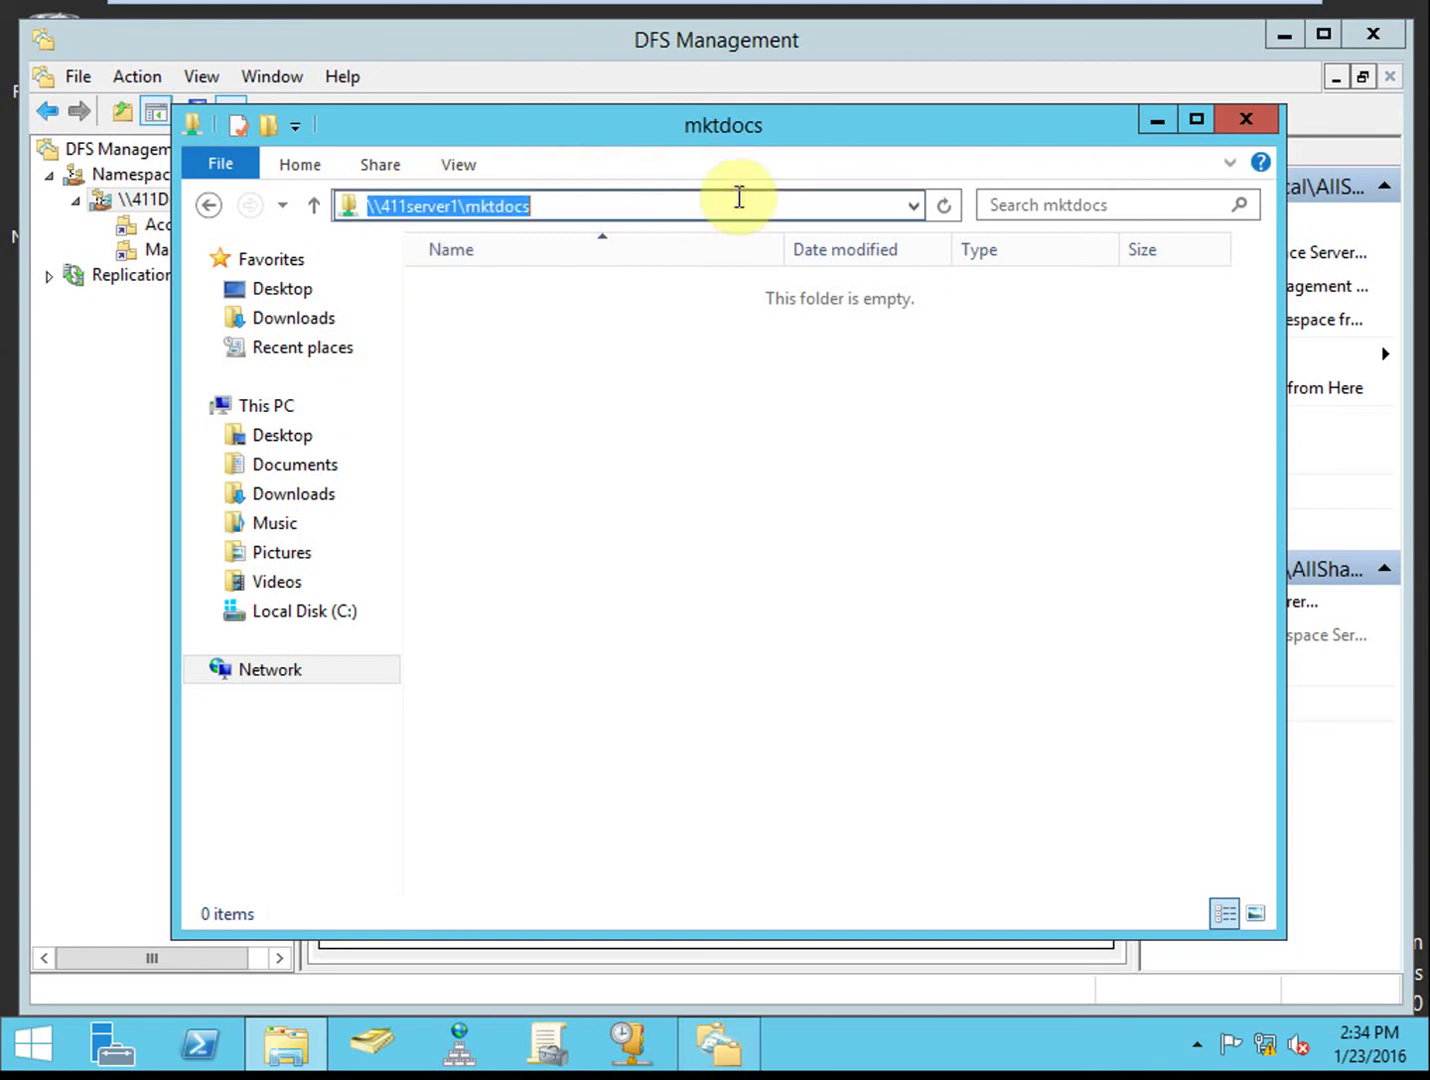
click(663, 205)
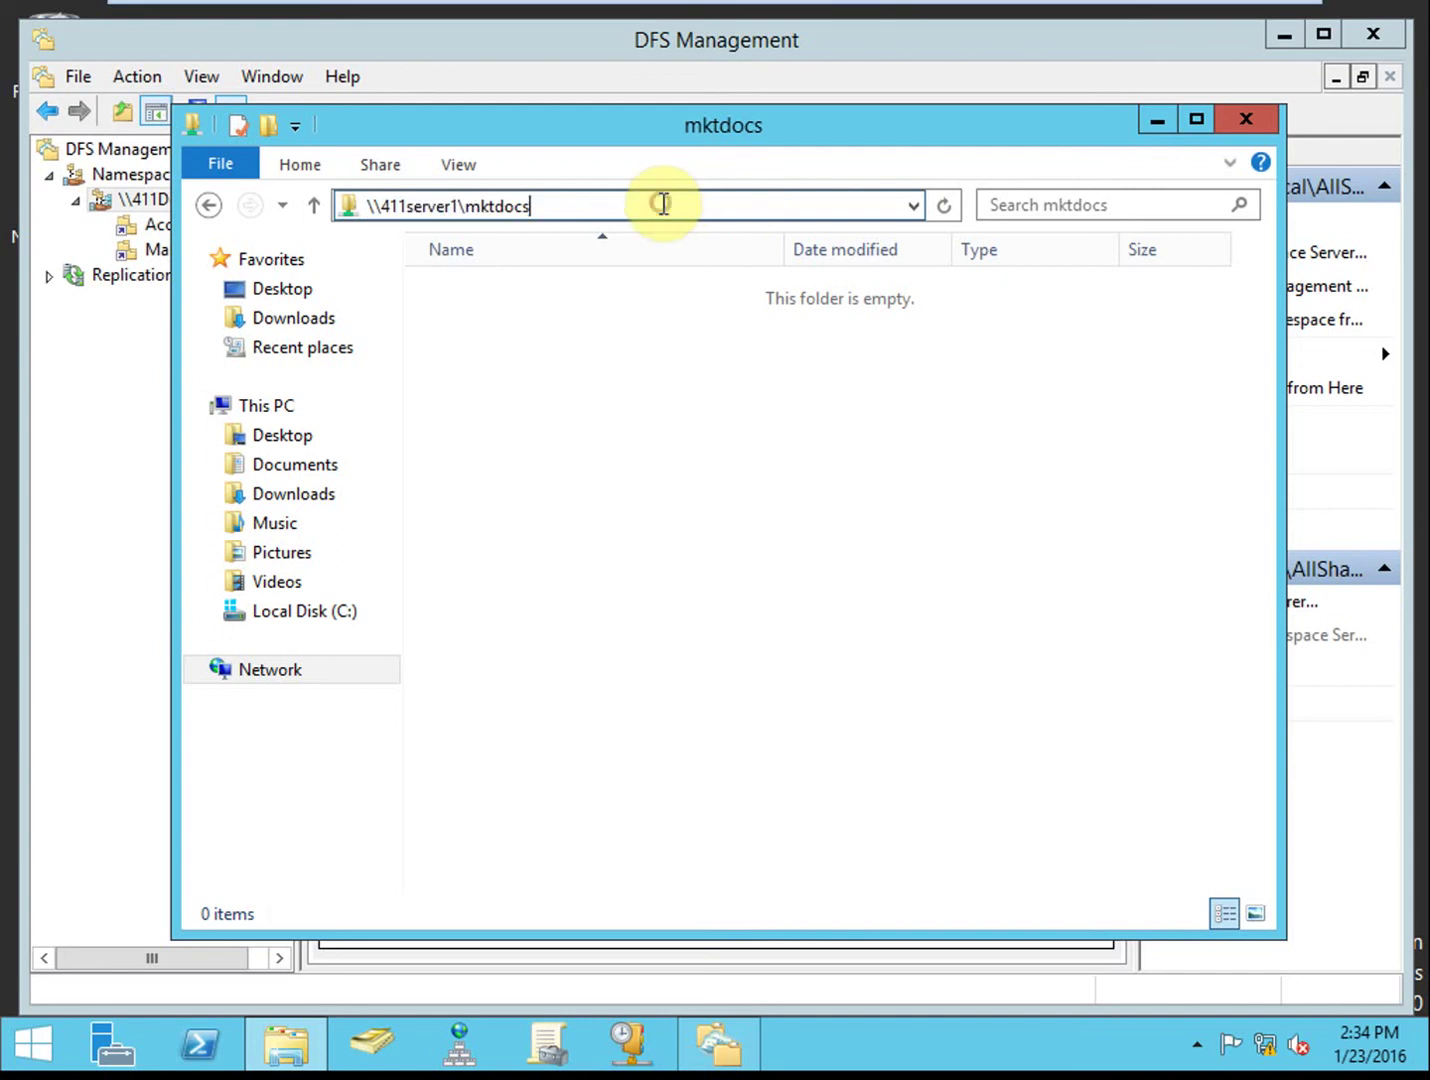
key(BackSpace)
key(BackSpace)
key(BackSpace)
key(BackSpace)
key(BackSpace)
key(BackSpace)
key(BackSpace)
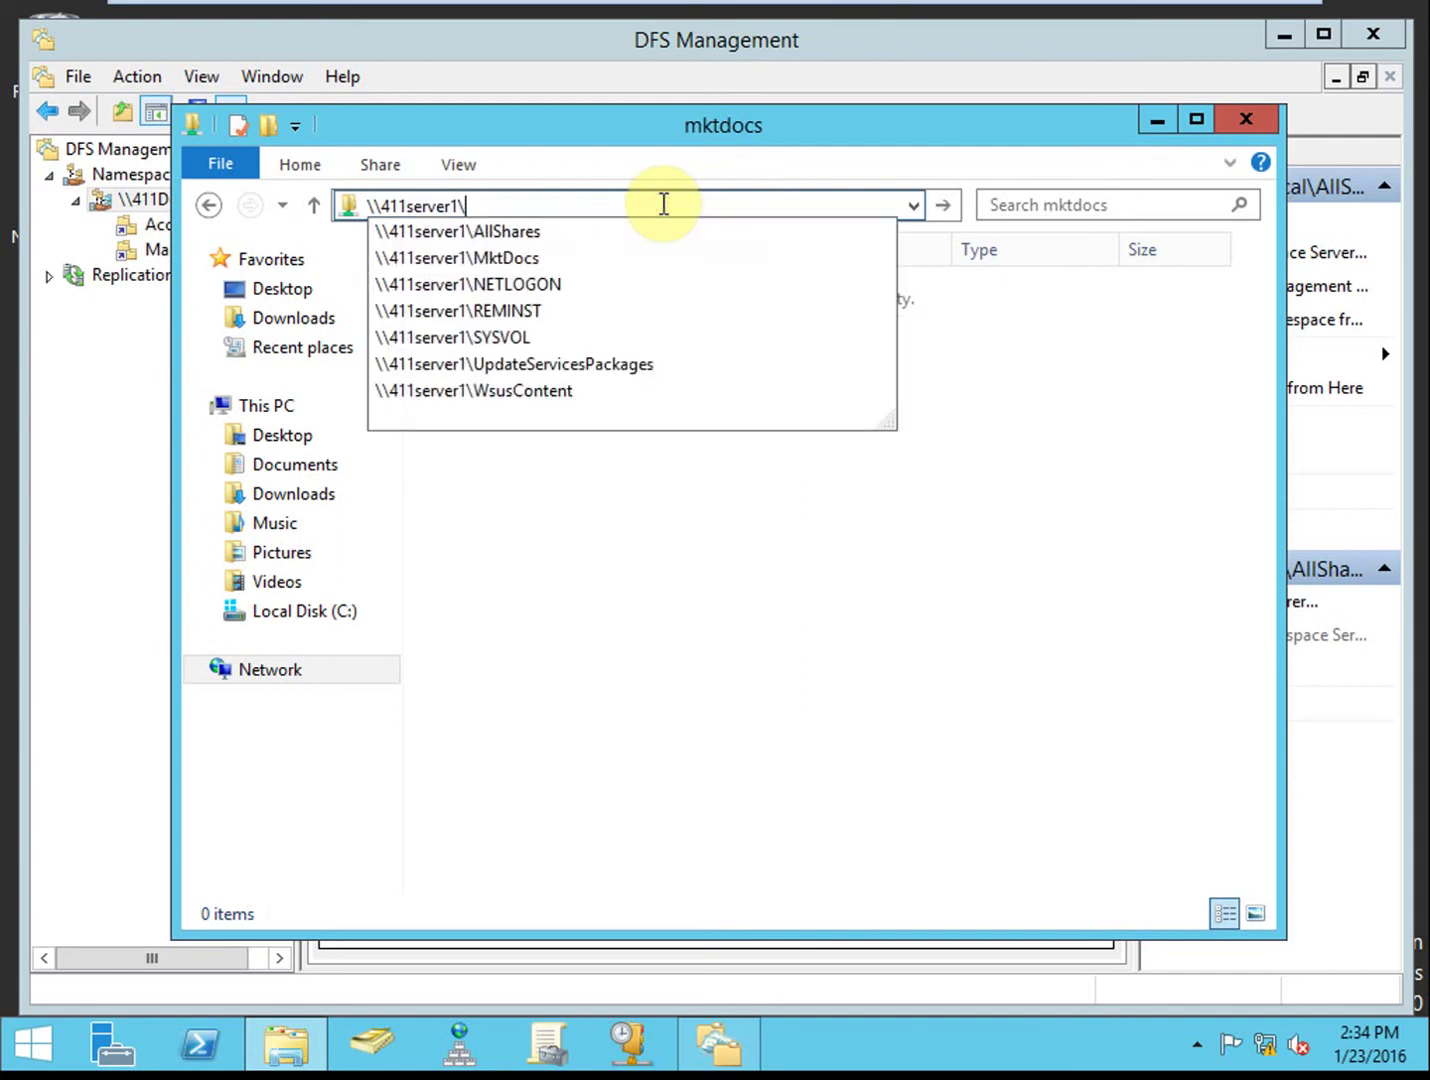
click(614, 232)
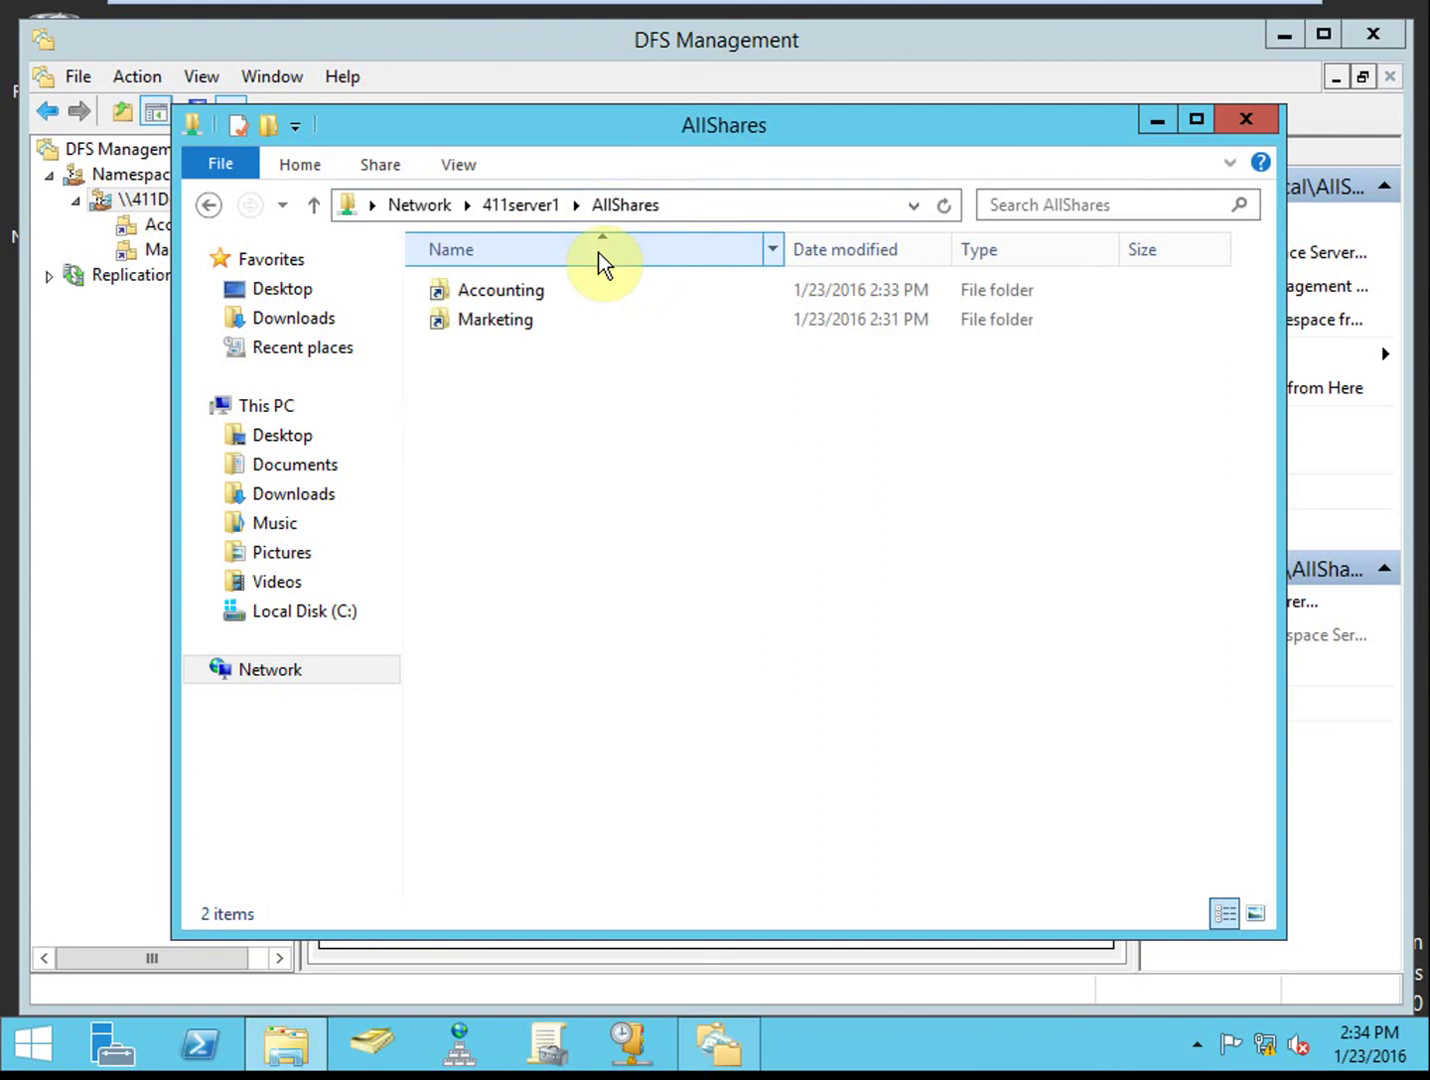
double_click(496, 320)
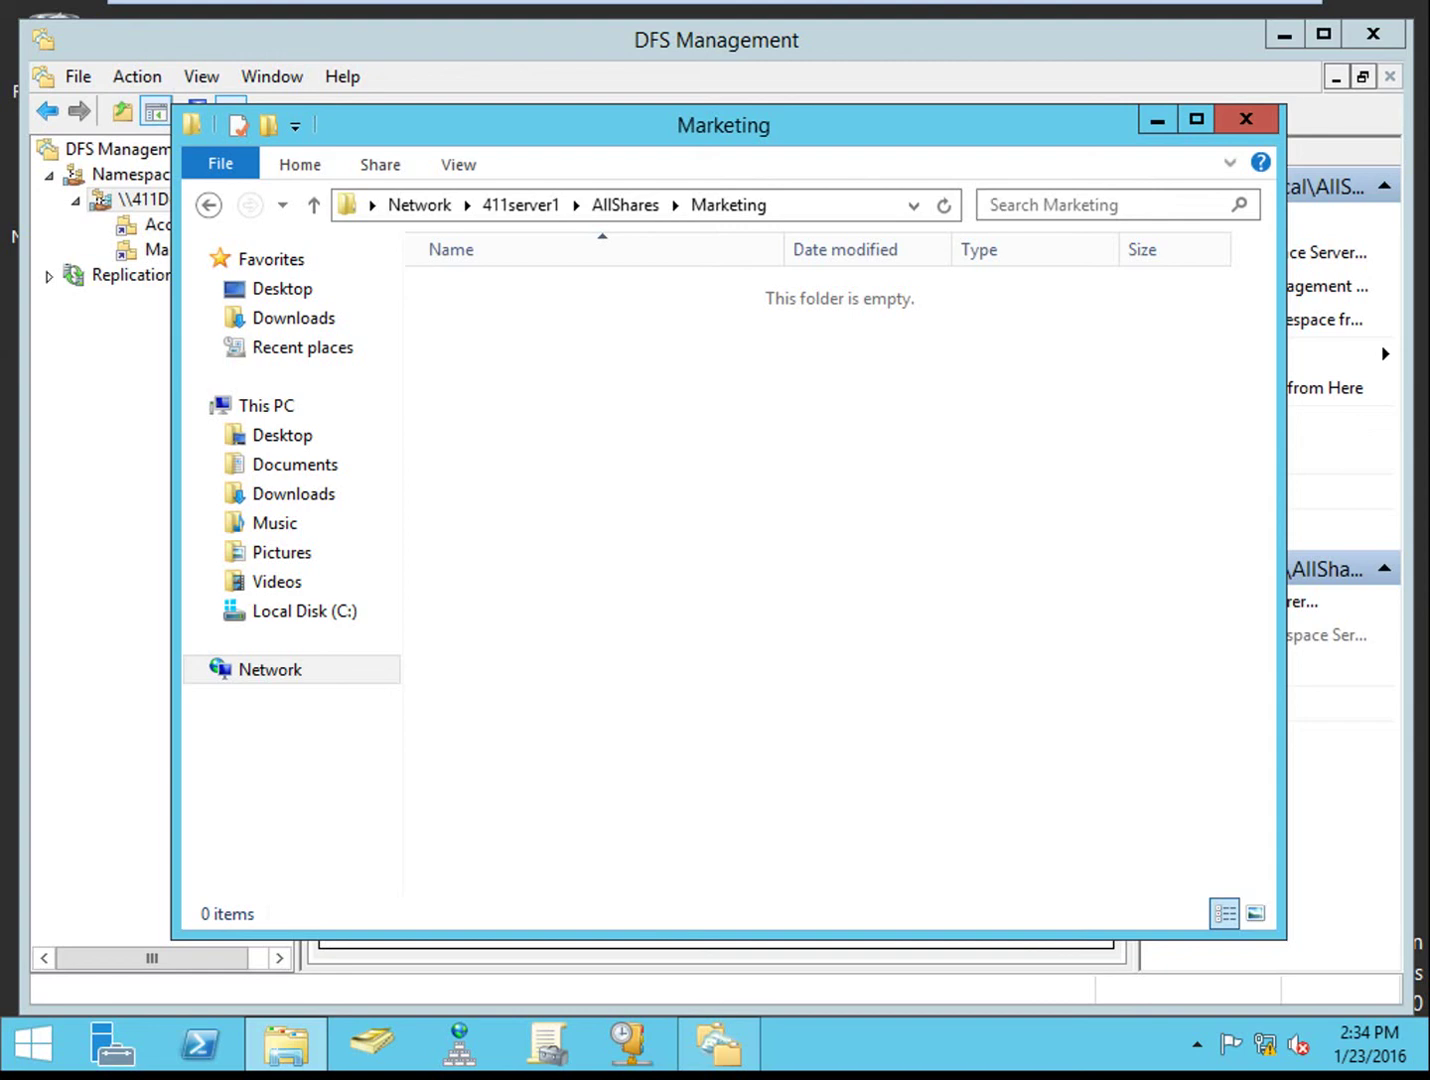
Step: Close the File Explorer and DFS Management windows
click(1242, 119)
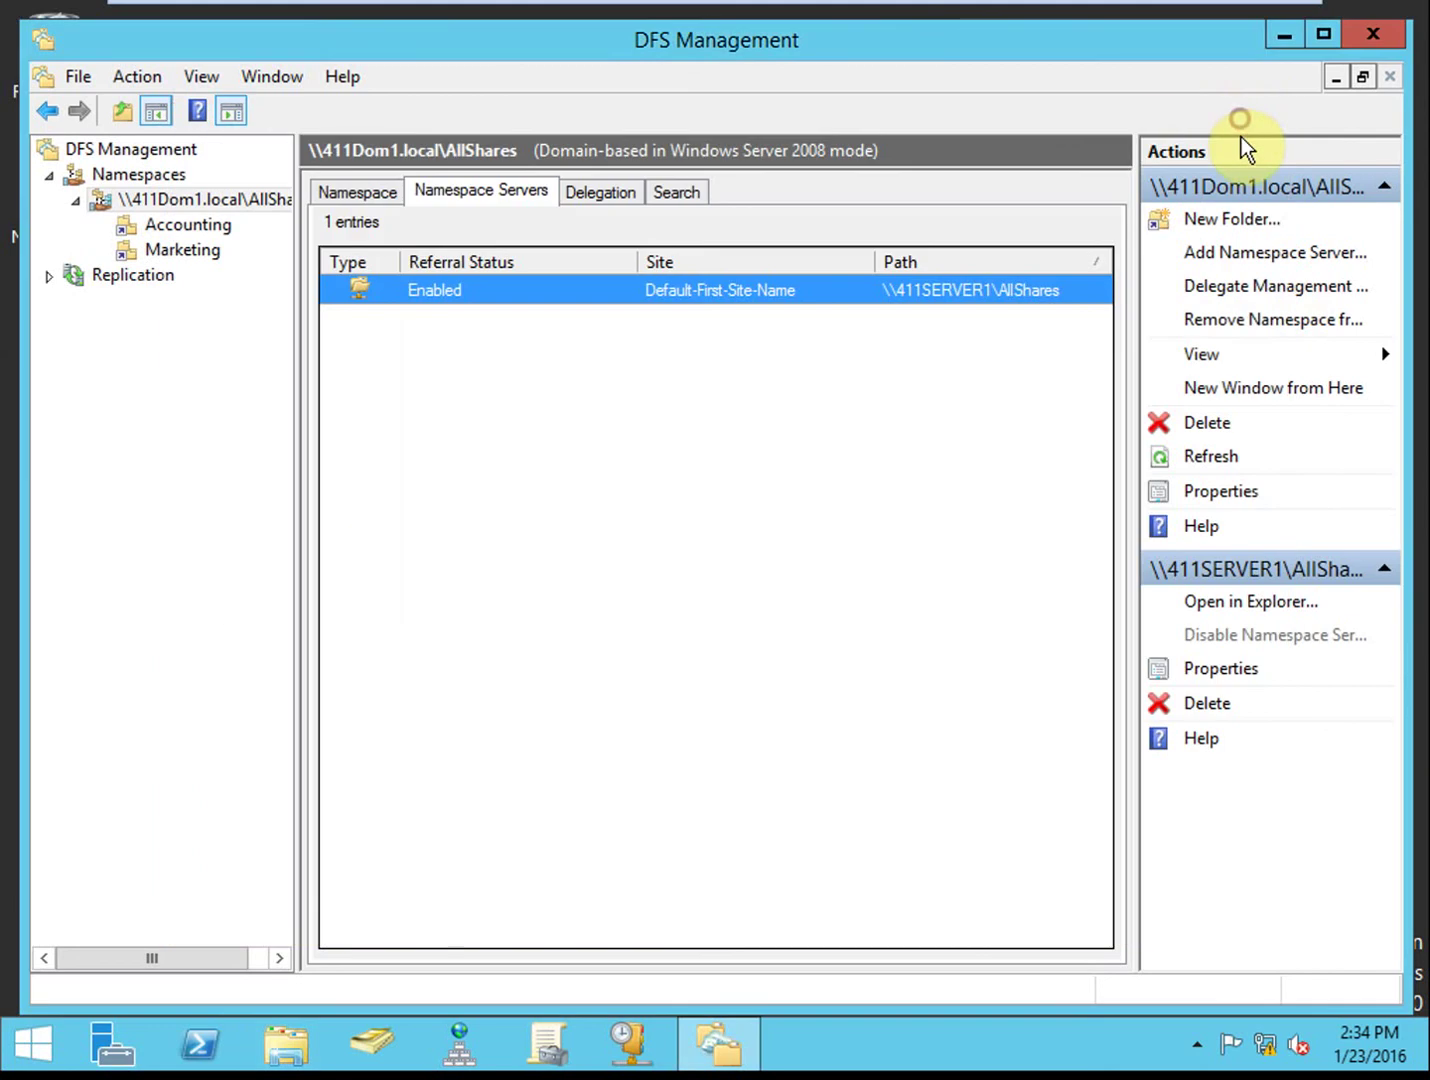
click(1372, 36)
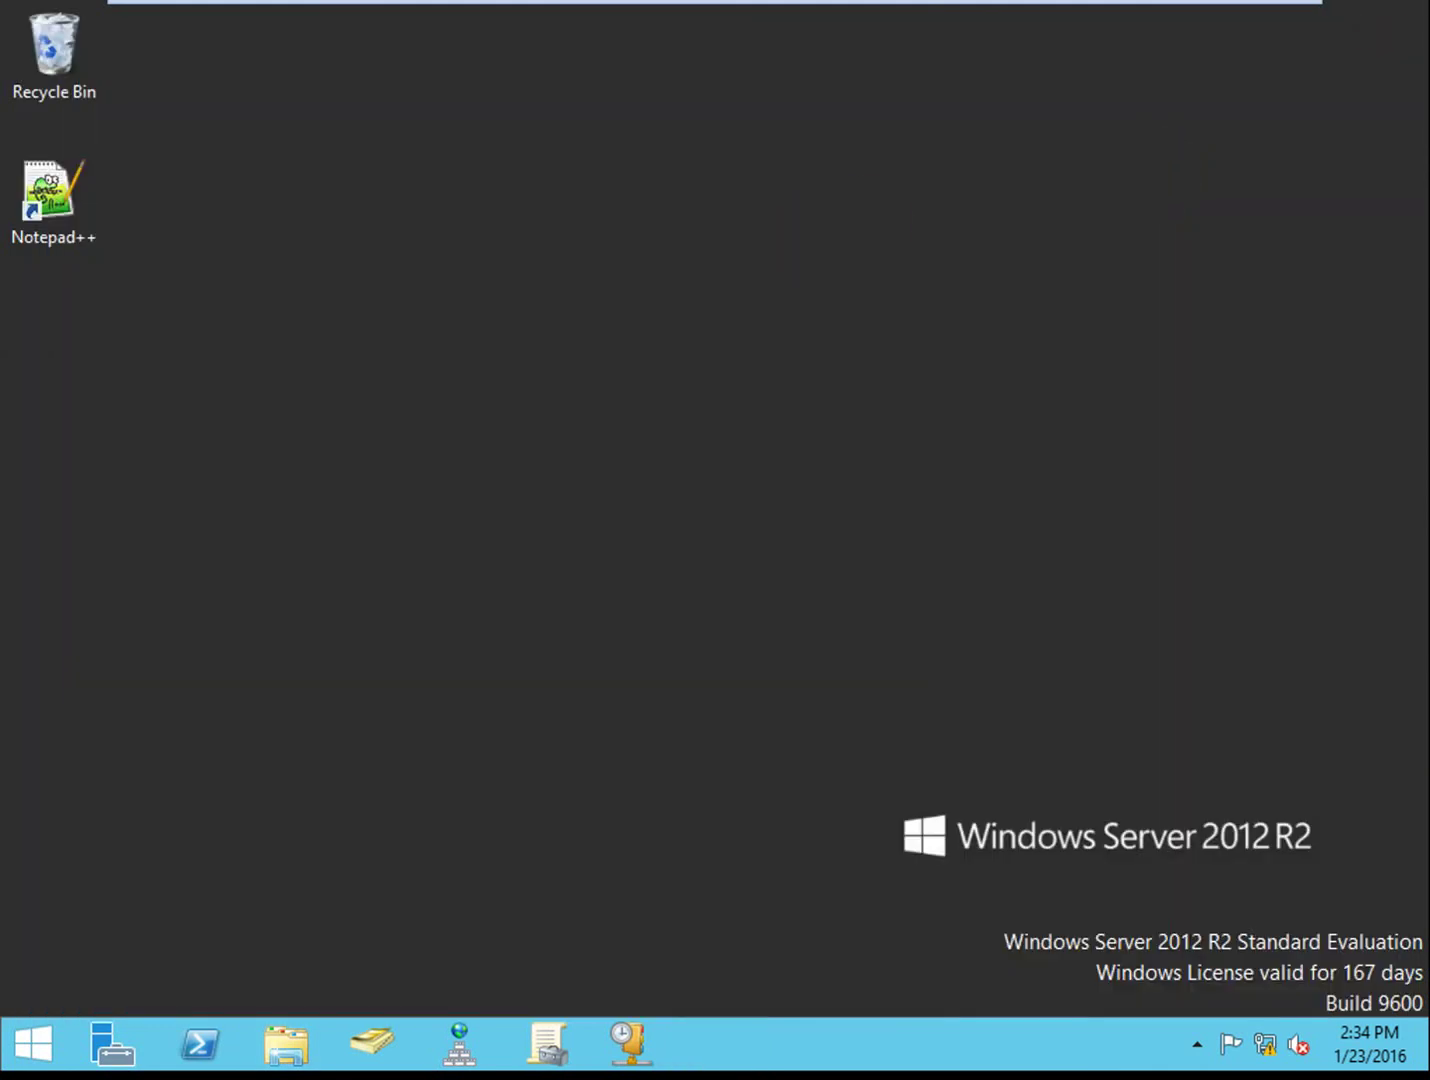